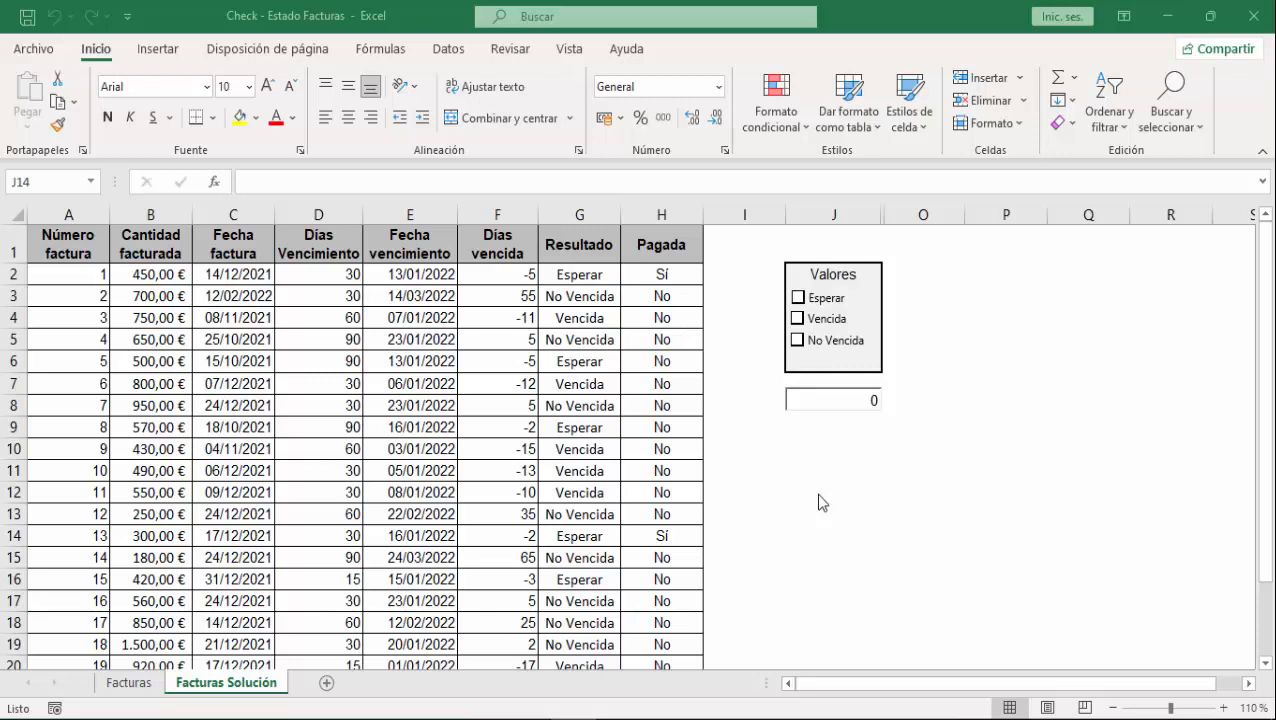
- Test the Esperar, Vencida and No Vencida checkboxes on the Facturas Solución sheet, individually and combined
{"action": "left_click", "coordinate": [799, 298]}
{"action": "left_click", "coordinate": [798, 298]}
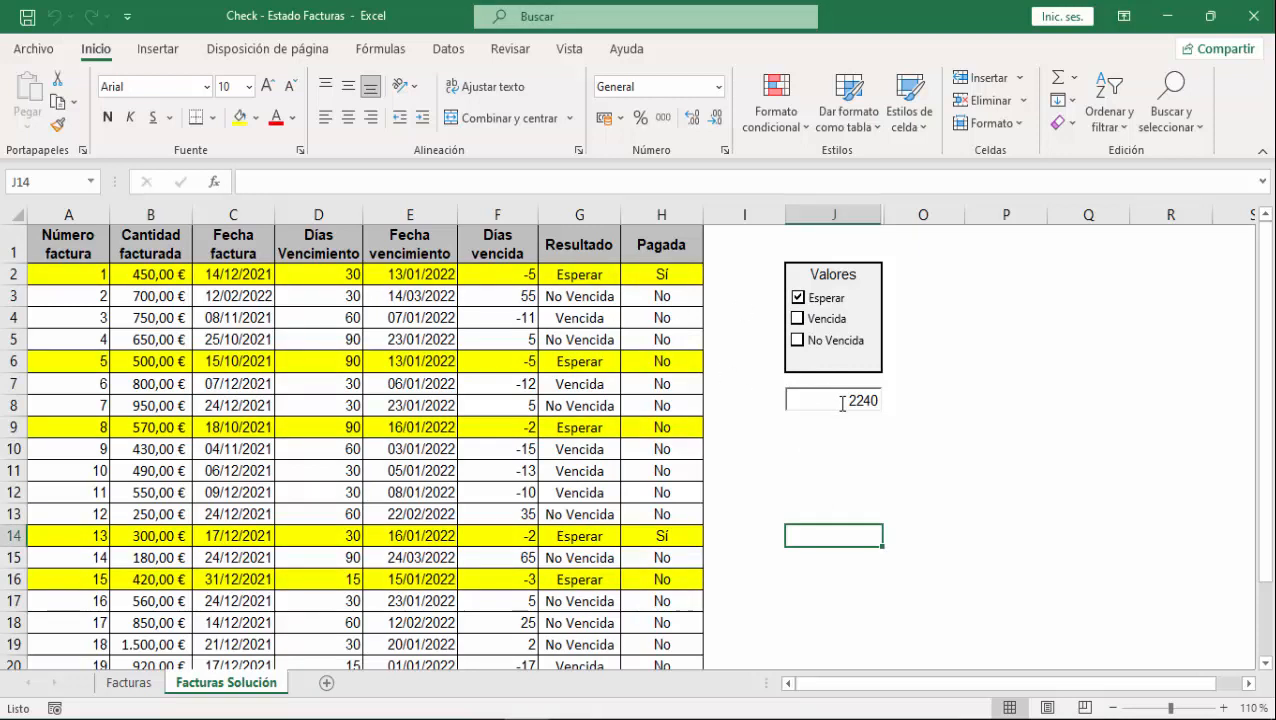
{"action": "left_click", "coordinate": [798, 319]}
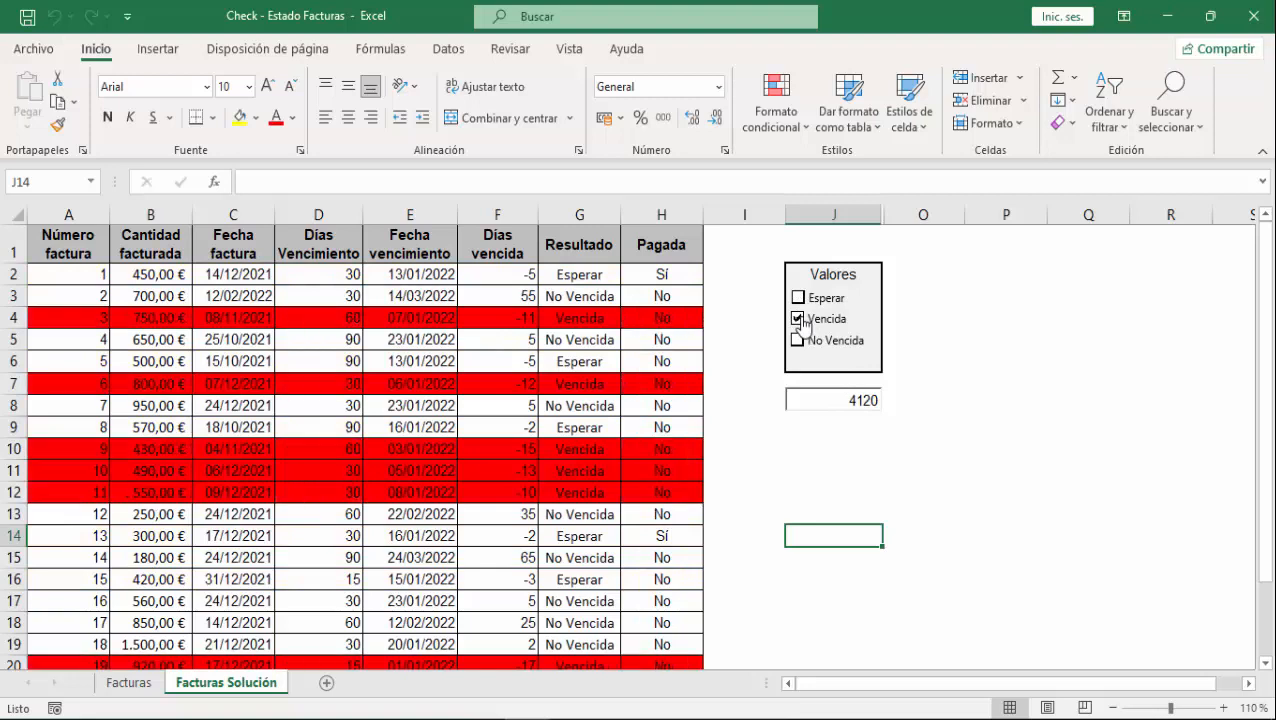
{"action": "left_click", "coordinate": [797, 341]}
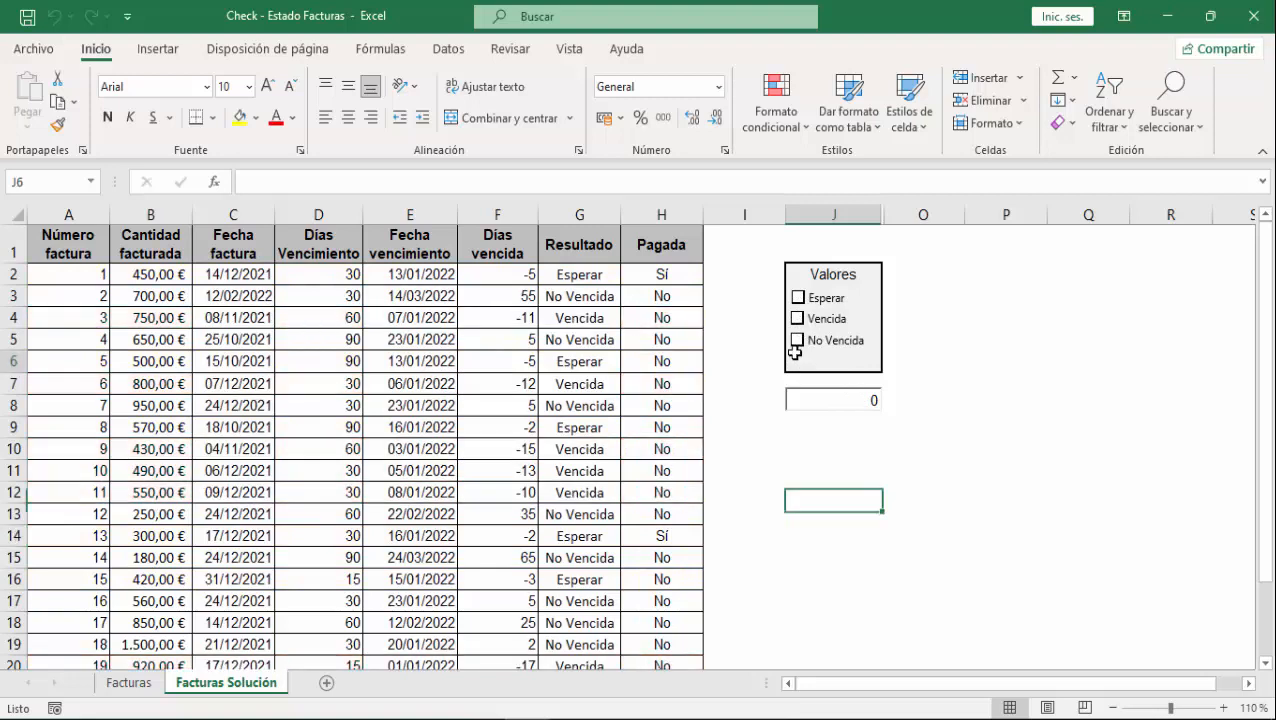
{"action": "left_click", "coordinate": [798, 355]}
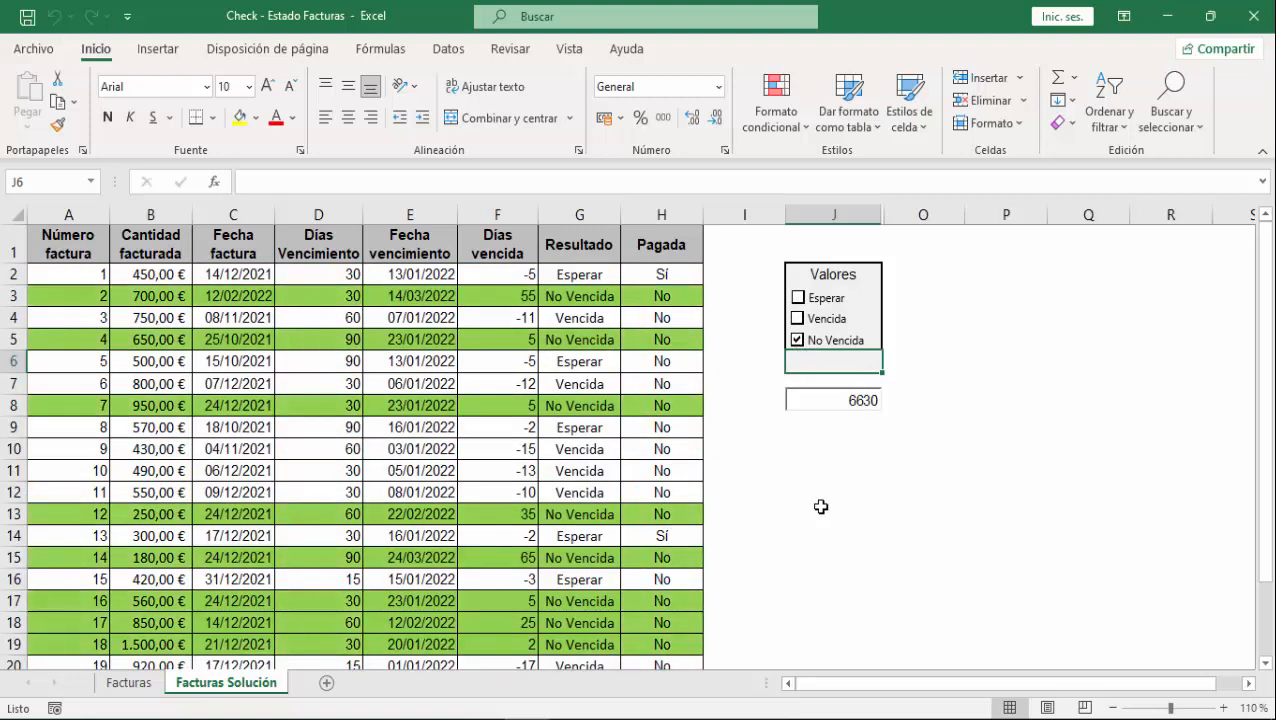
{"action": "left_click", "coordinate": [797, 318]}
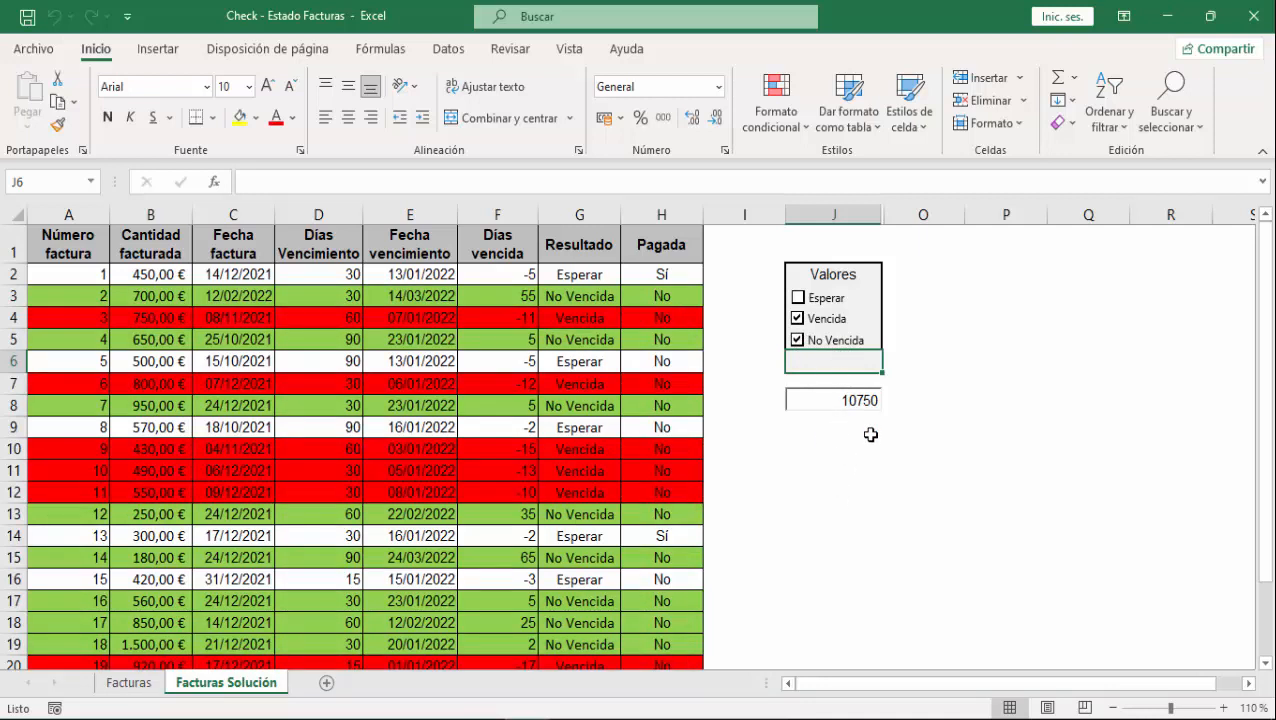
- Go to the Facturas sheet and enable the Programador tab in the ribbon customization options
{"action": "left_click", "coordinate": [128, 682]}
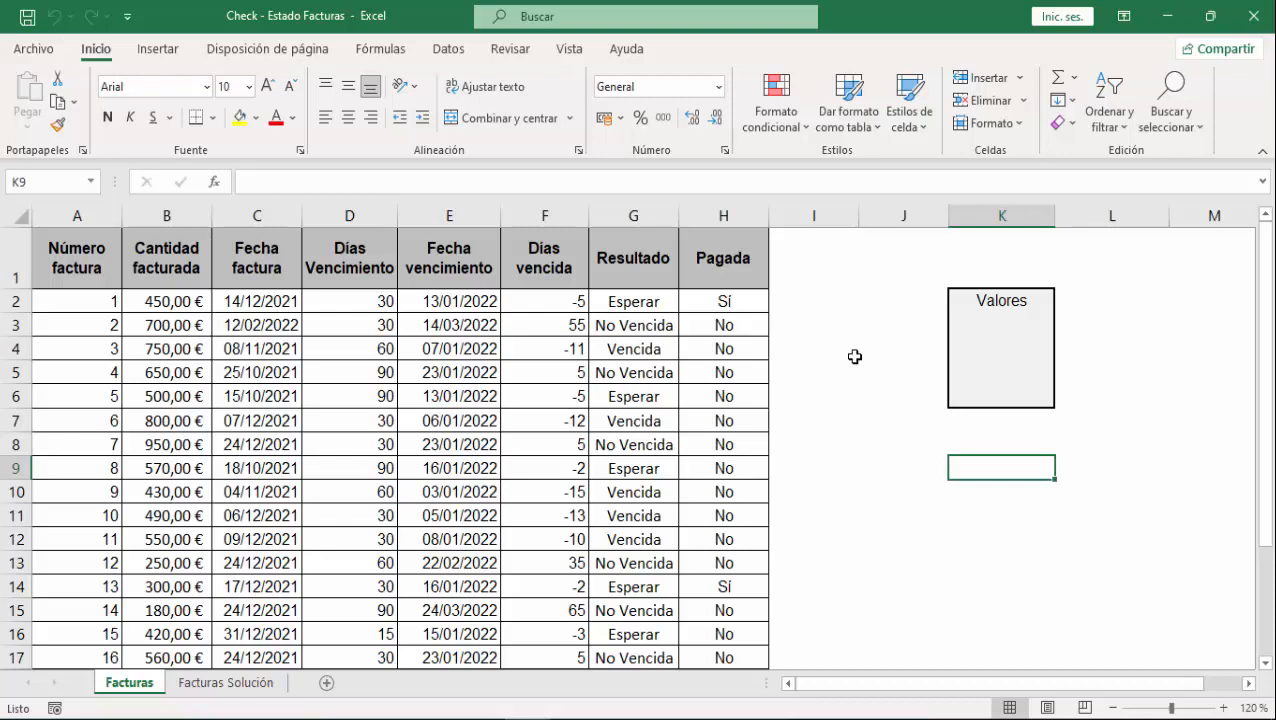
{"action": "right_click", "coordinate": [745, 82]}
{"action": "left_click", "coordinate": [814, 120]}
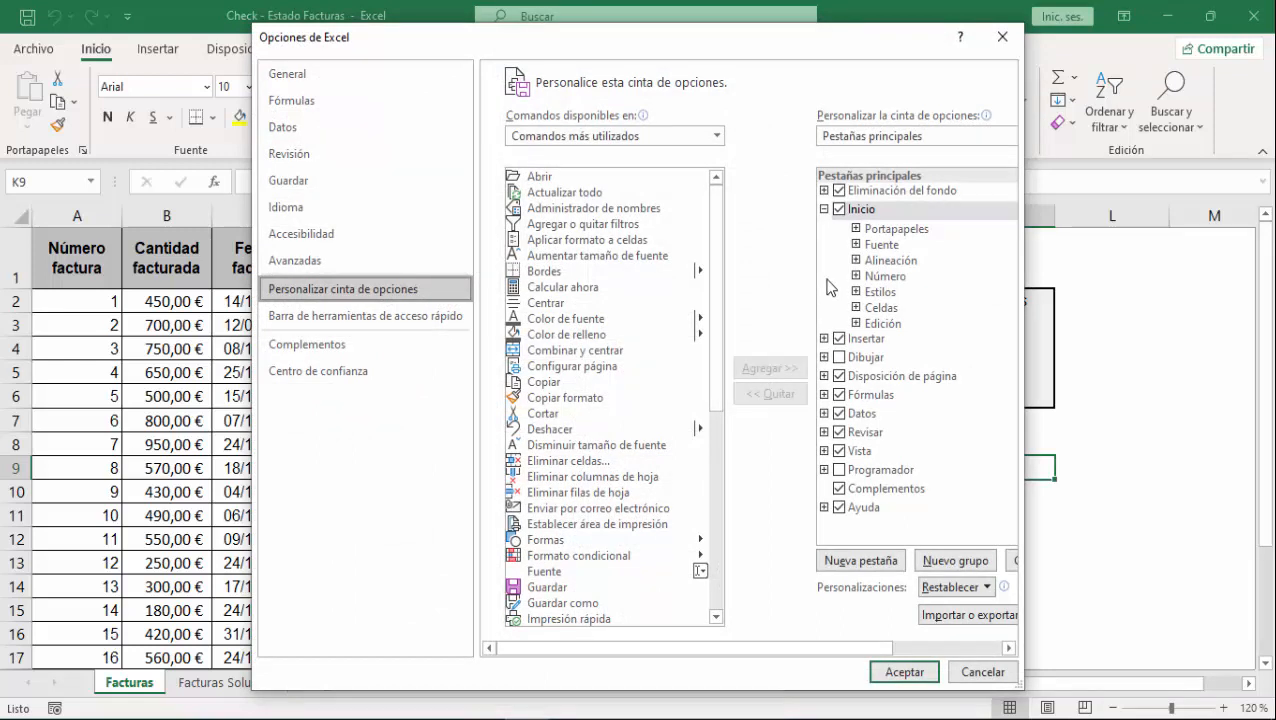
{"action": "left_click", "coordinate": [838, 469]}
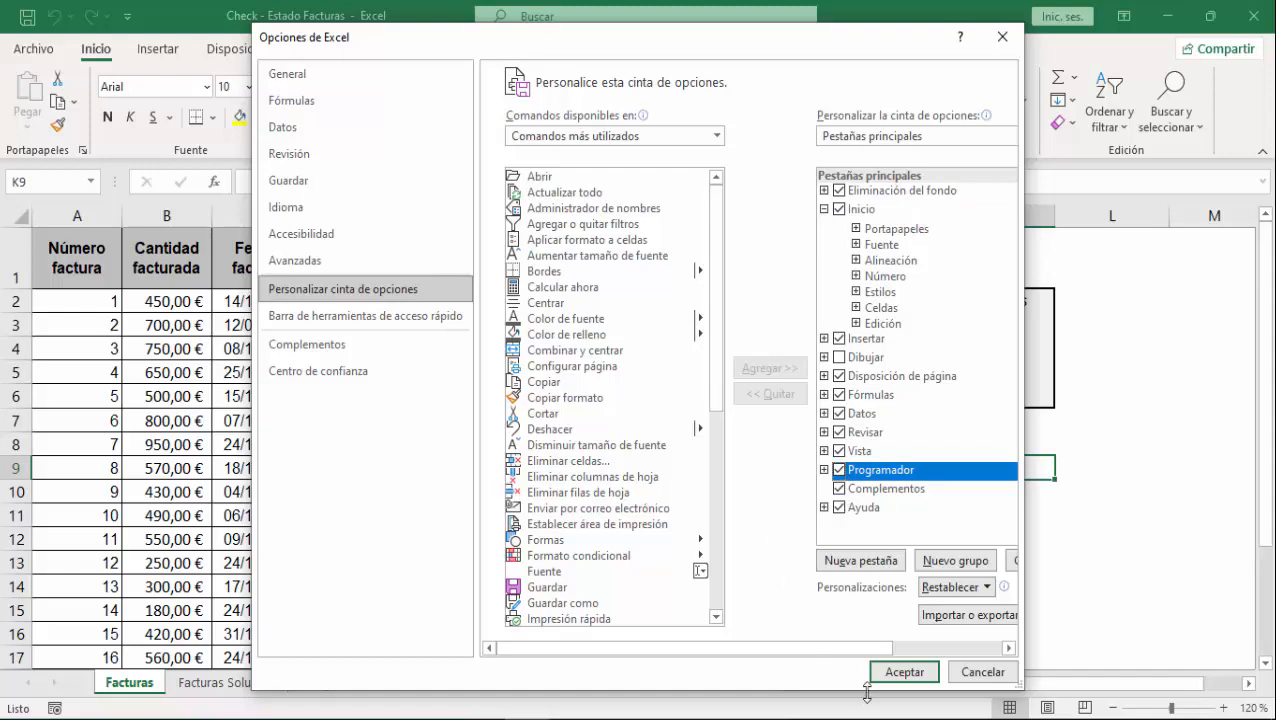
{"action": "left_click", "coordinate": [900, 672]}
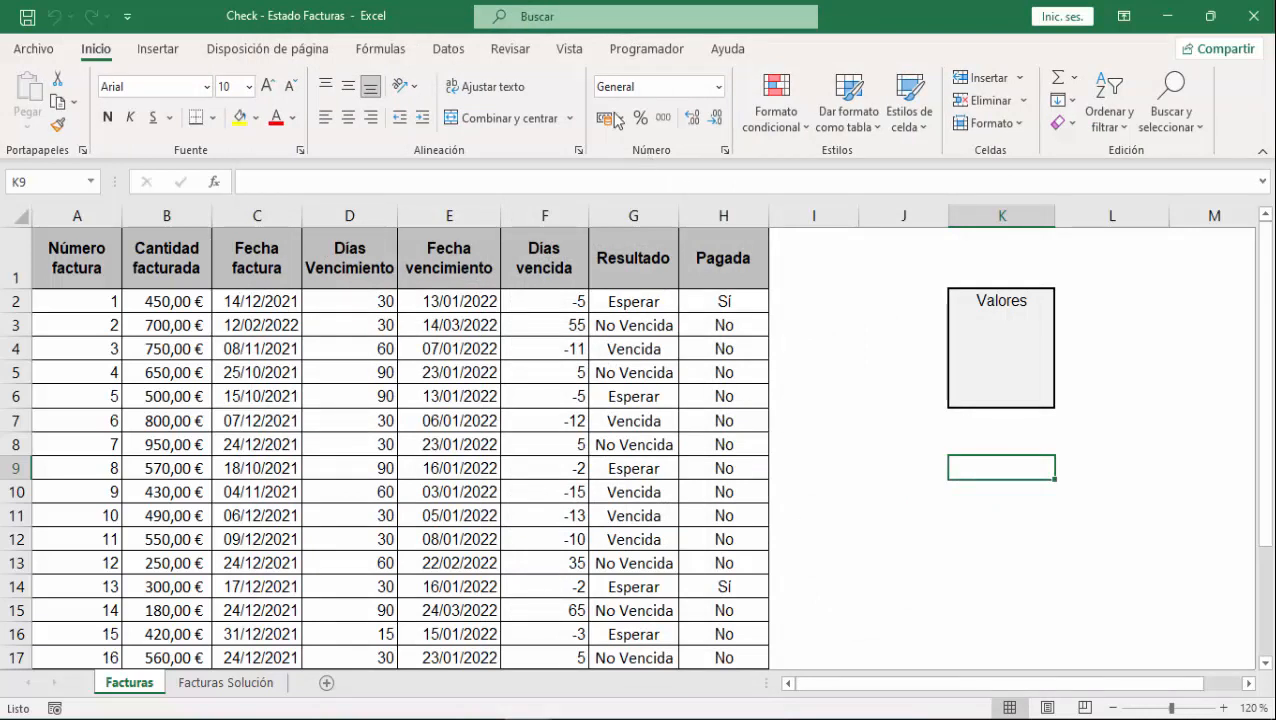
- Insert a form-control checkbox in cell K3 beneath the Valores heading and fit it to the width of the box
{"action": "left_click", "coordinate": [637, 53]}
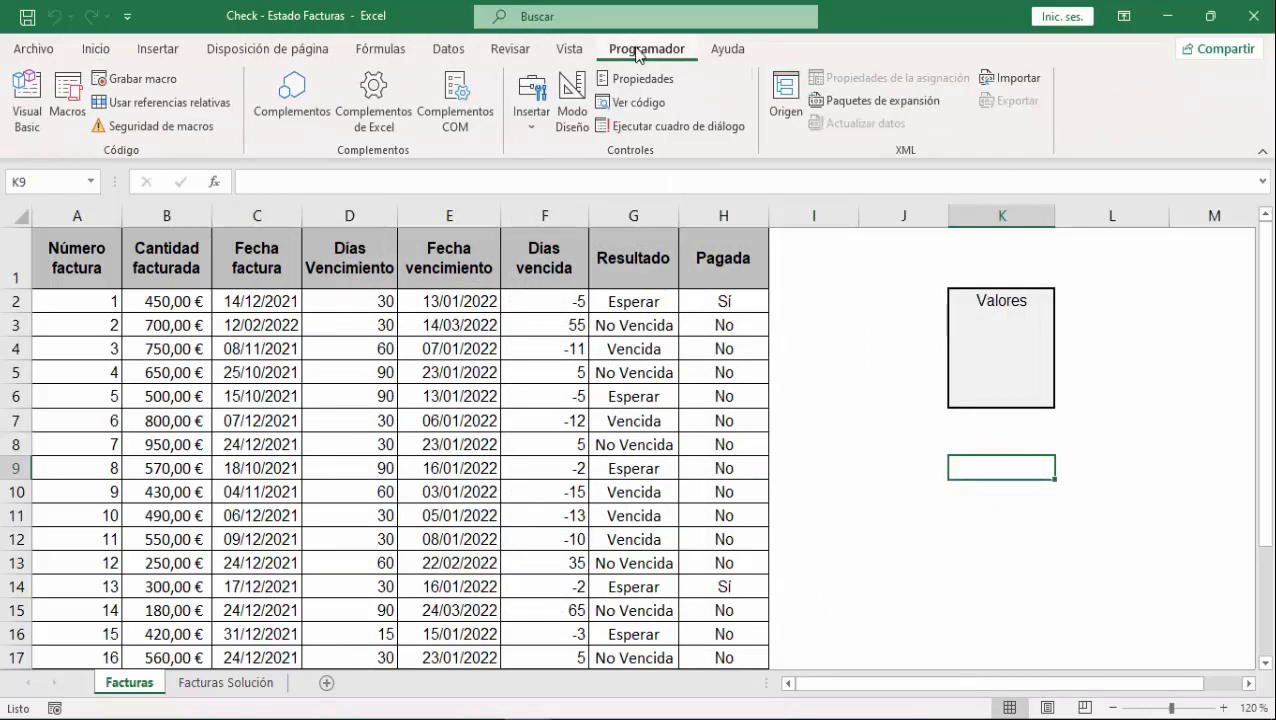
{"action": "left_click", "coordinate": [532, 124]}
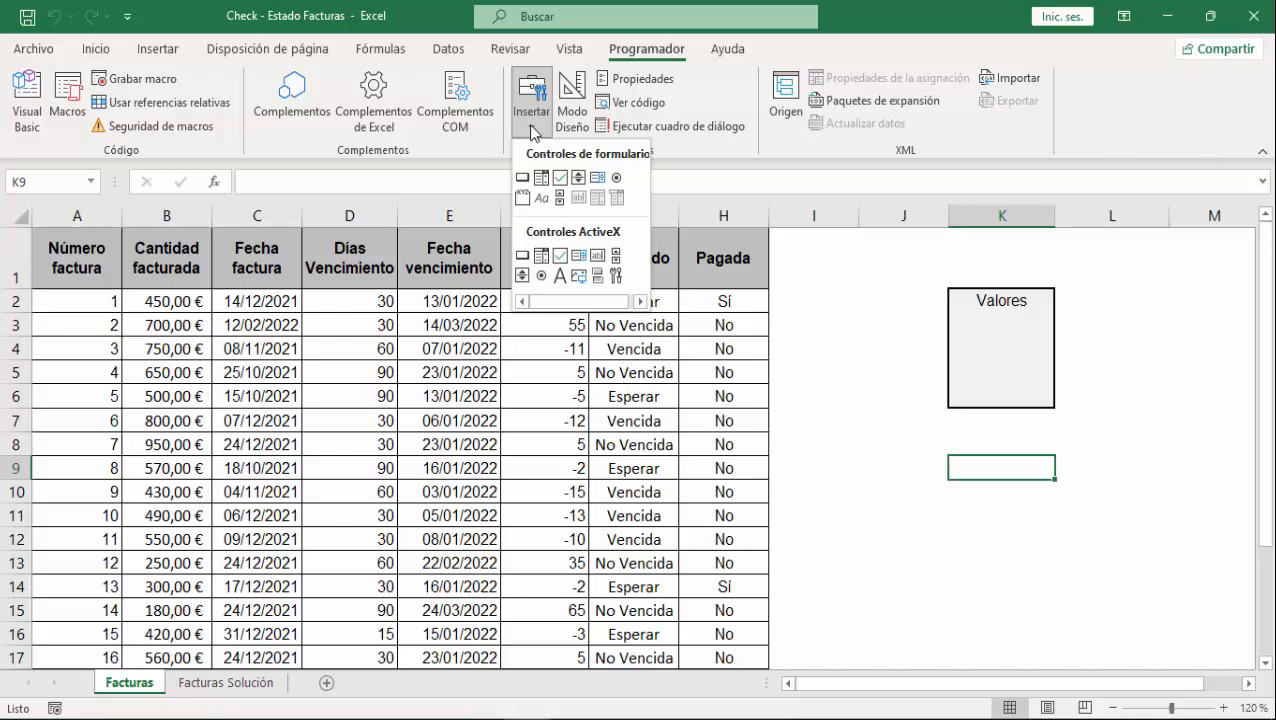
{"action": "left_click", "coordinate": [560, 177]}
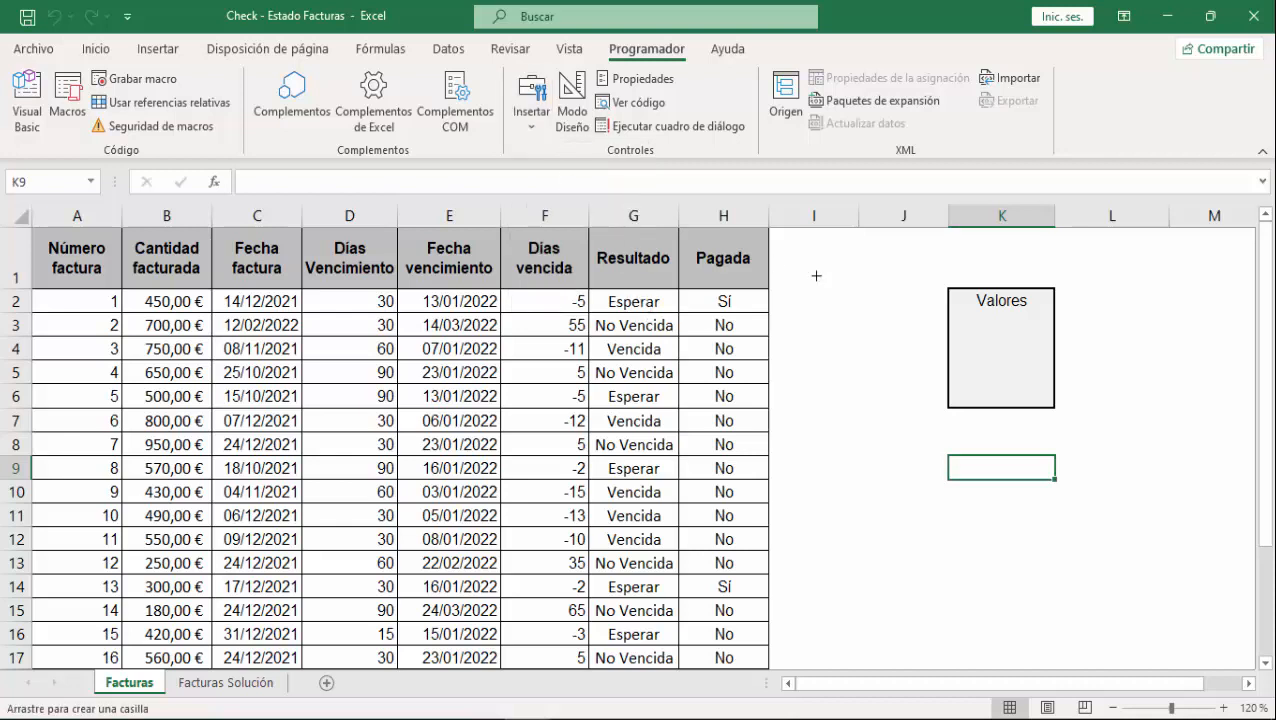
{"action": "left_click", "coordinate": [961, 322]}
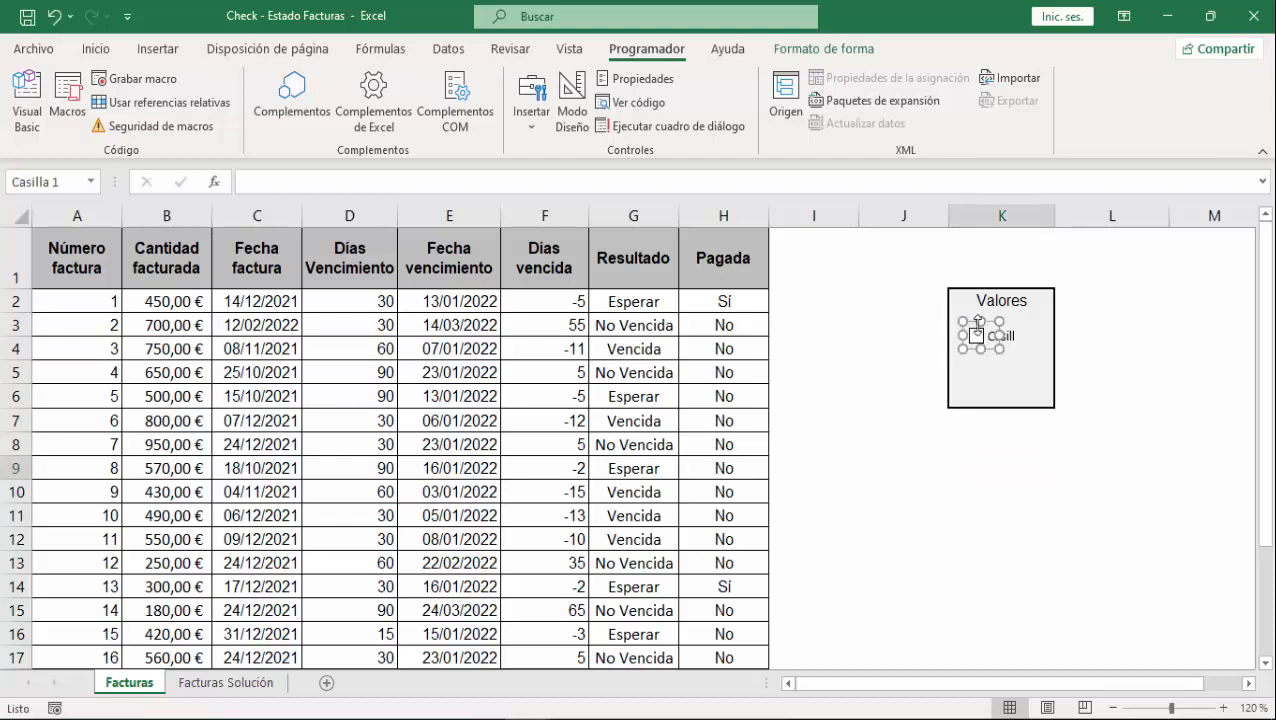
{"action": "left_click_drag", "start_coordinate": [970, 322], "coordinate": [1046, 321]}
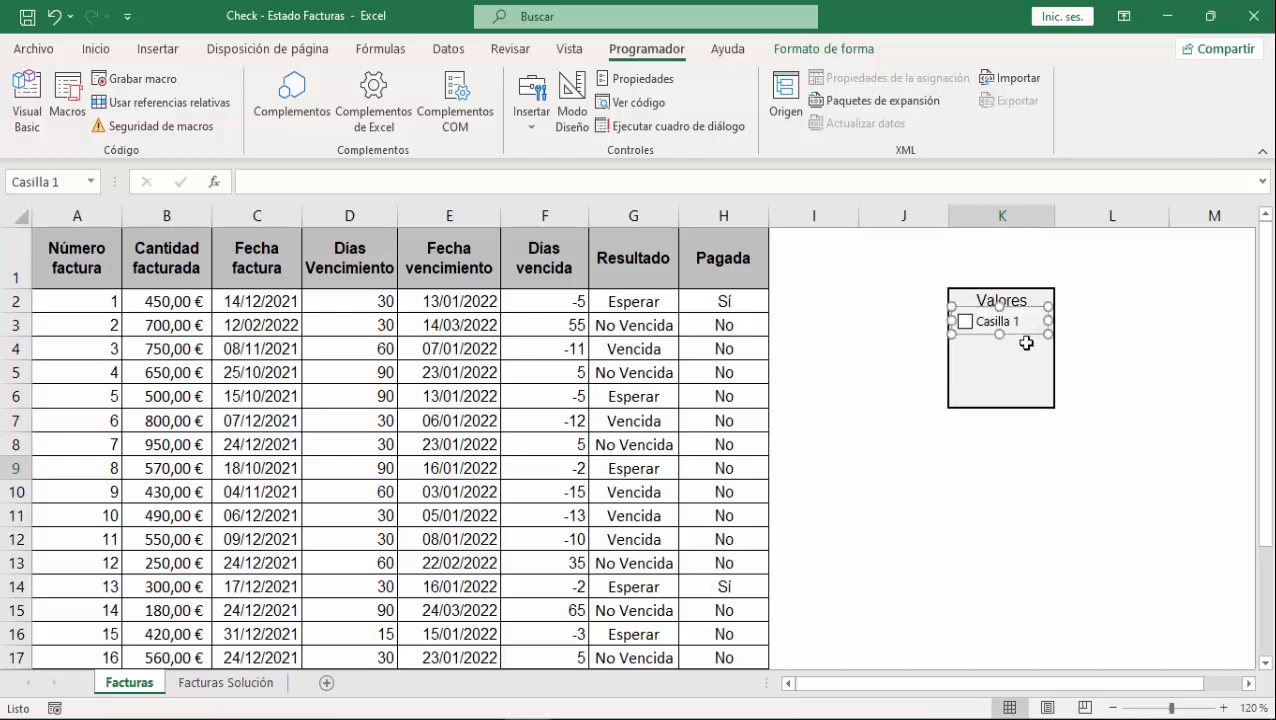
- Replace the new checkbox's label with Esperar
{"action": "left_click", "coordinate": [979, 320]}
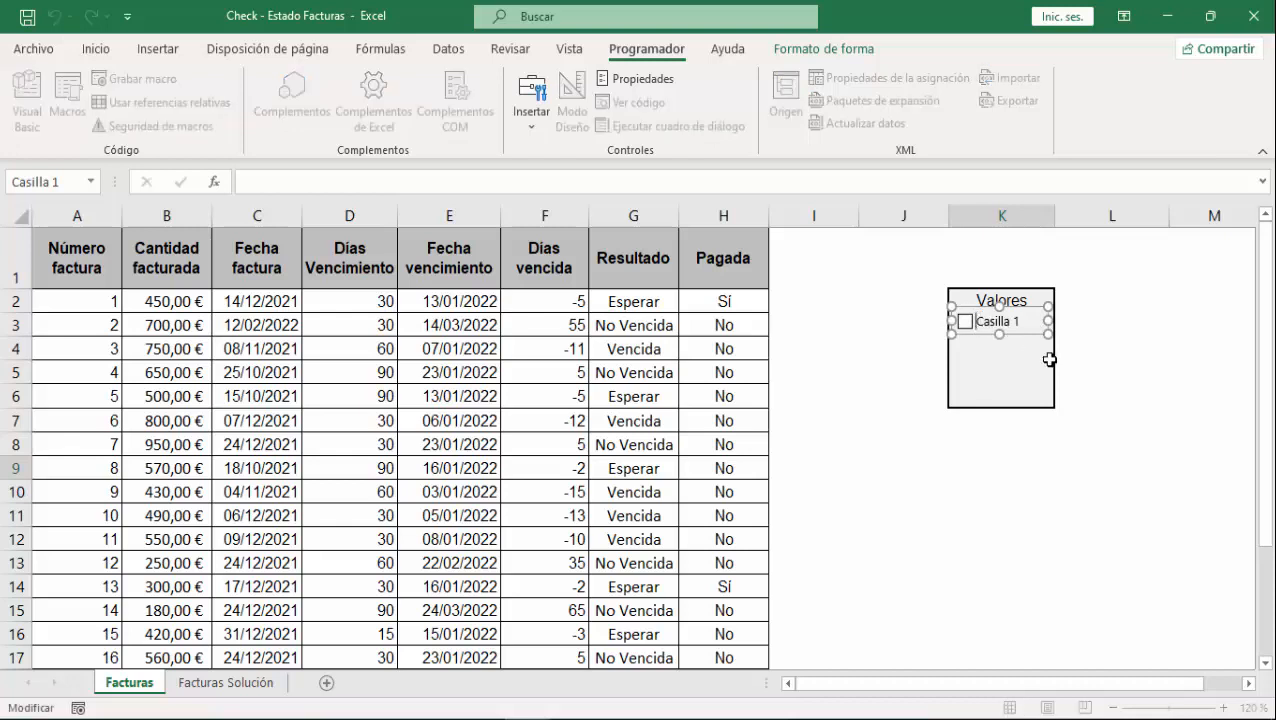
{"action": "key", "text": "Delete"}
{"action": "key", "text": "Delete"}
{"action": "key", "text": "Delete"}
{"action": "key", "text": "Delete"}
{"action": "key", "text": "Delete"}
{"action": "key", "text": "Delete"}
{"action": "key", "text": "Delete"}
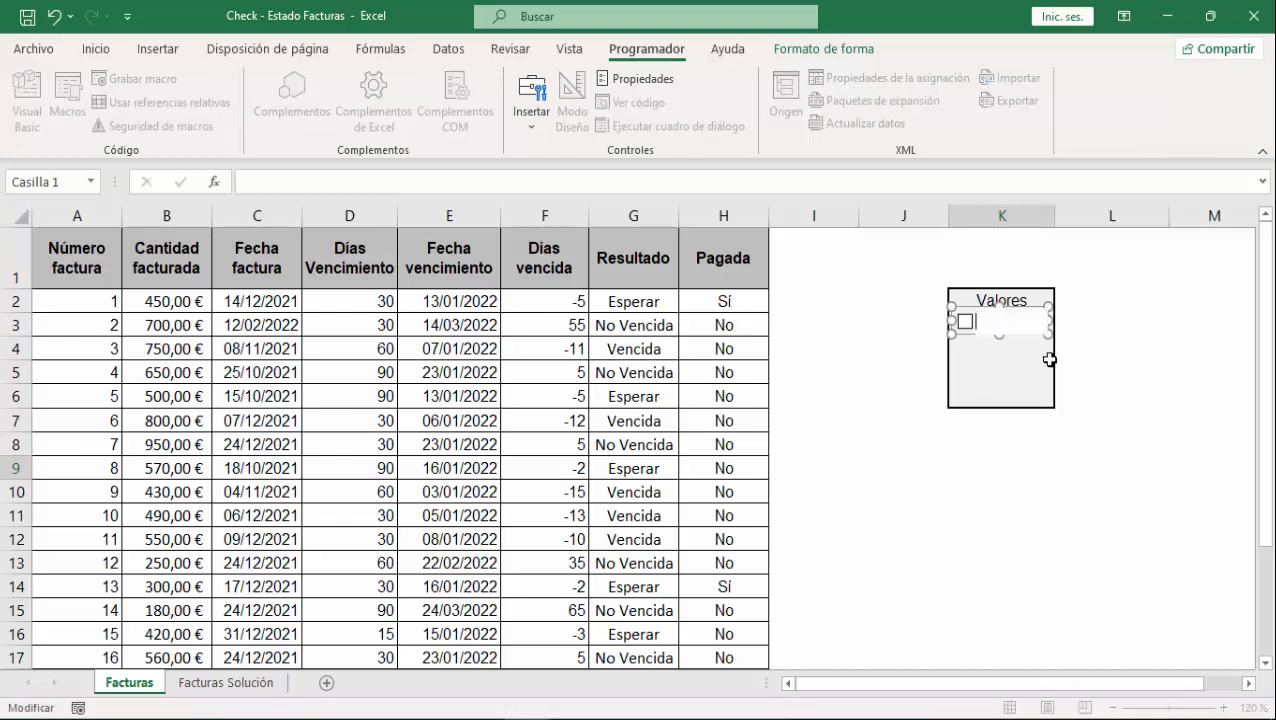
{"action": "type", "text": "Esperar"}
{"action": "left_click", "coordinate": [1099, 352]}
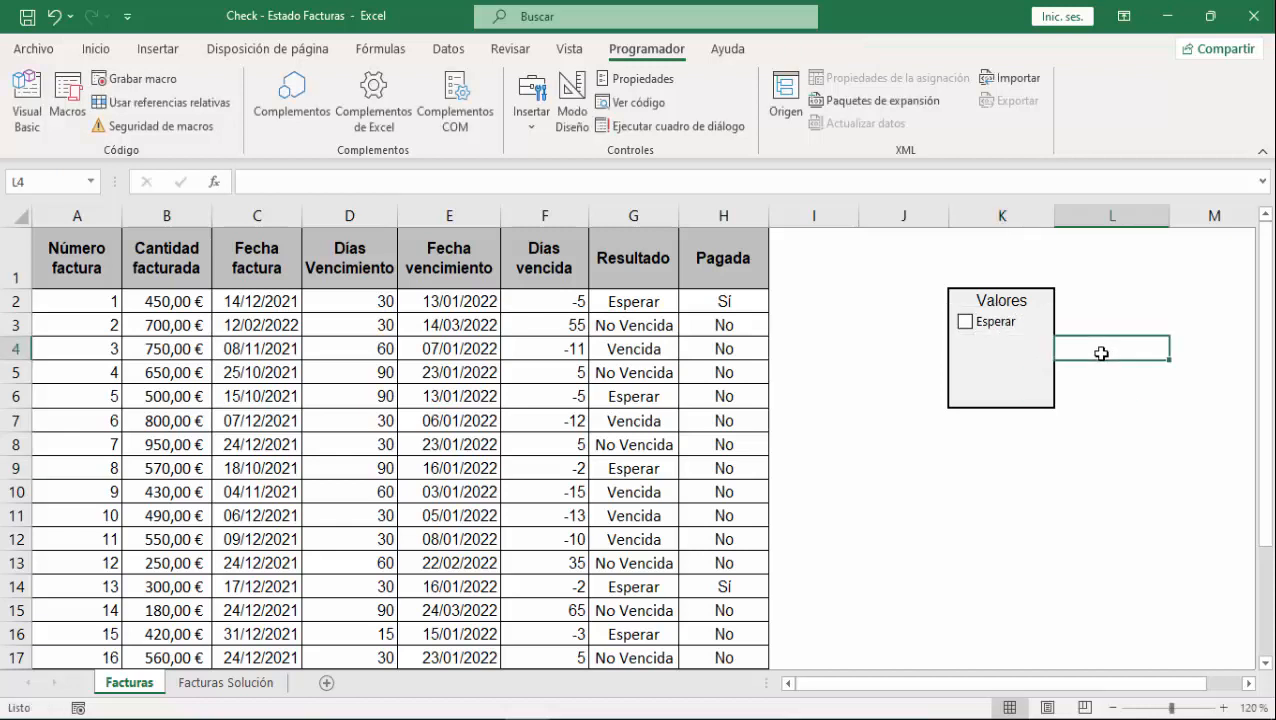
- Duplicate the Esperar checkbox and position the copy directly beneath the original in the Valores box
{"action": "left_click", "coordinate": [1004, 330], "text": "ctrl"}
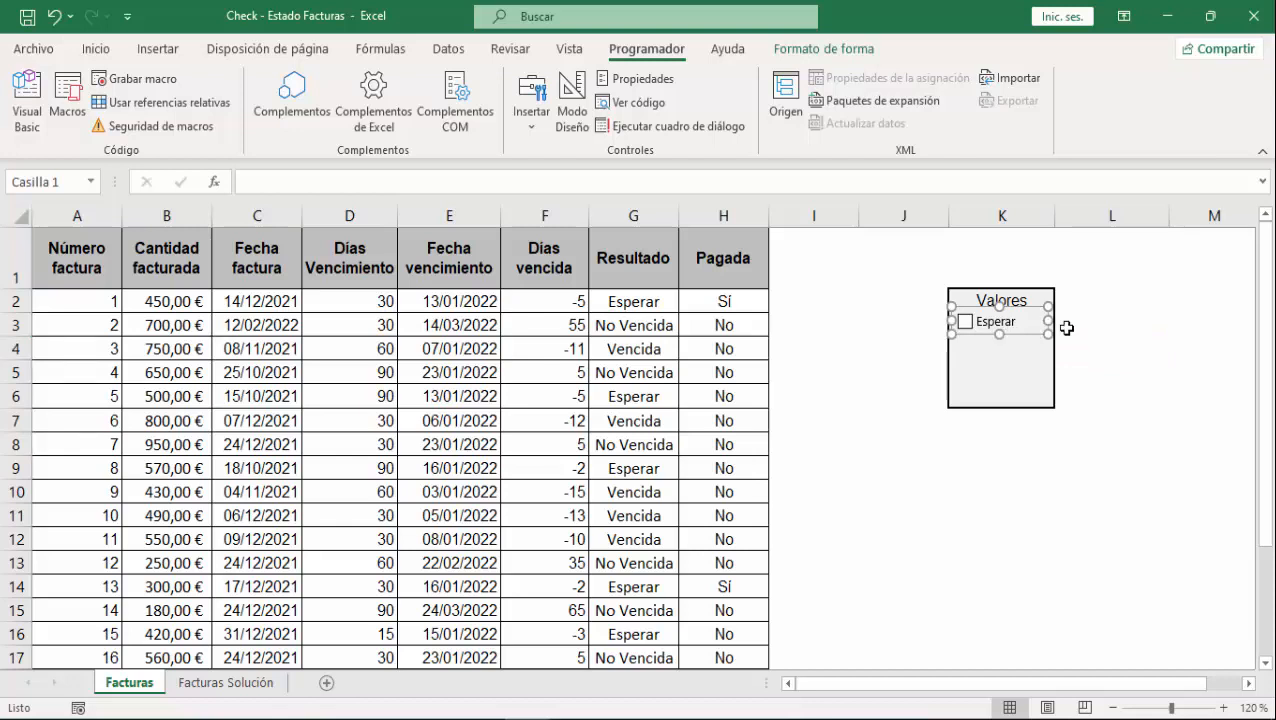
{"action": "left_click", "coordinate": [1112, 345]}
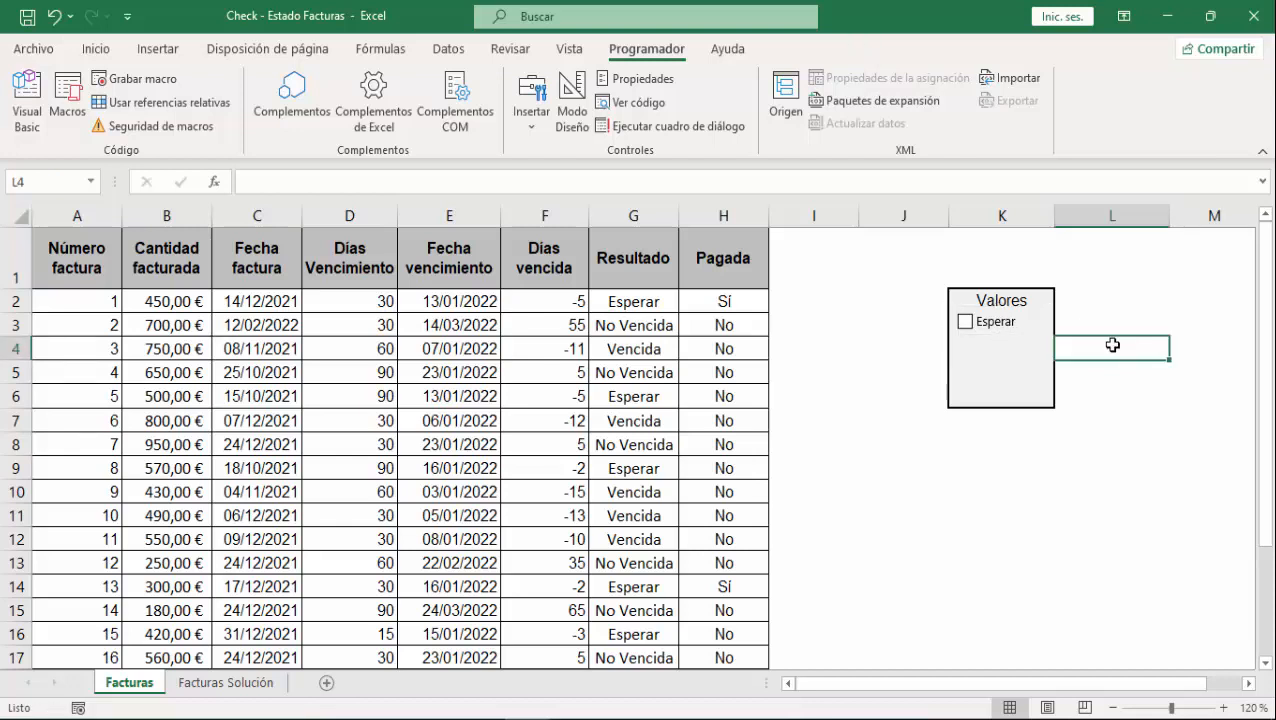
{"action": "key", "text": "ctrl+v"}
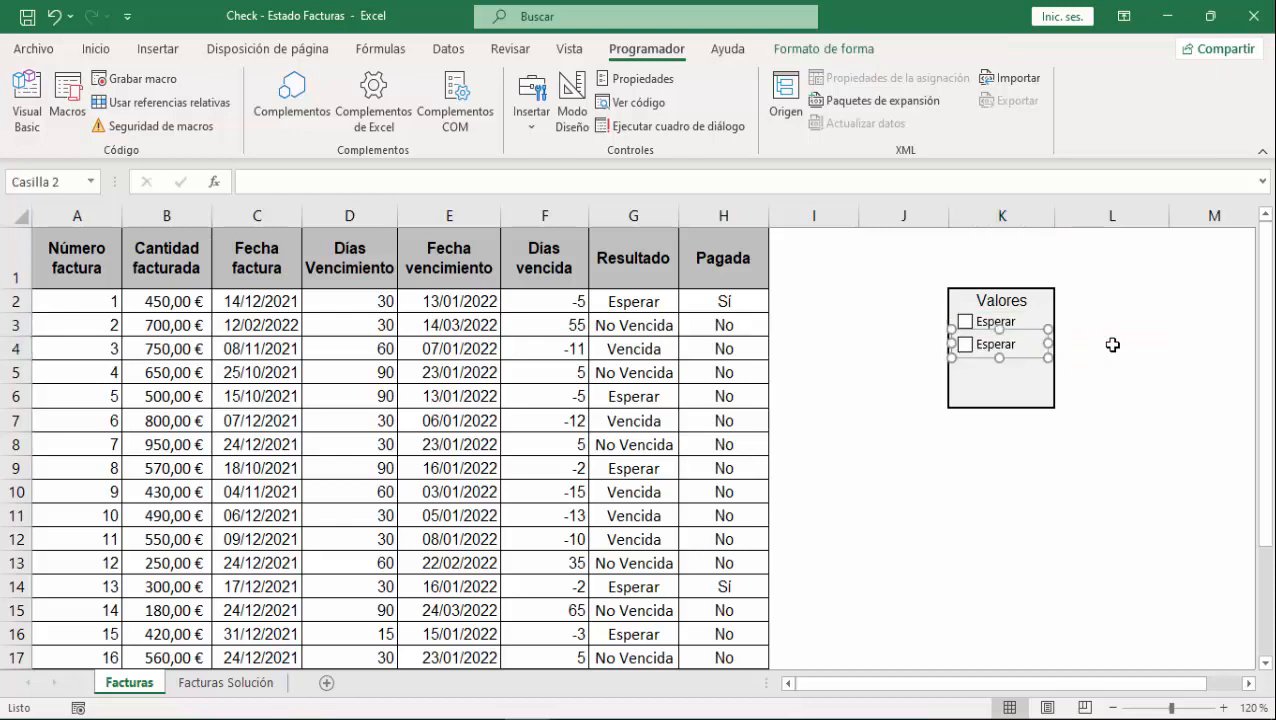
{"action": "key", "text": "Up"}
{"action": "key", "text": "Up"}
{"action": "key", "text": "Right"}
{"action": "key", "text": "Down"}
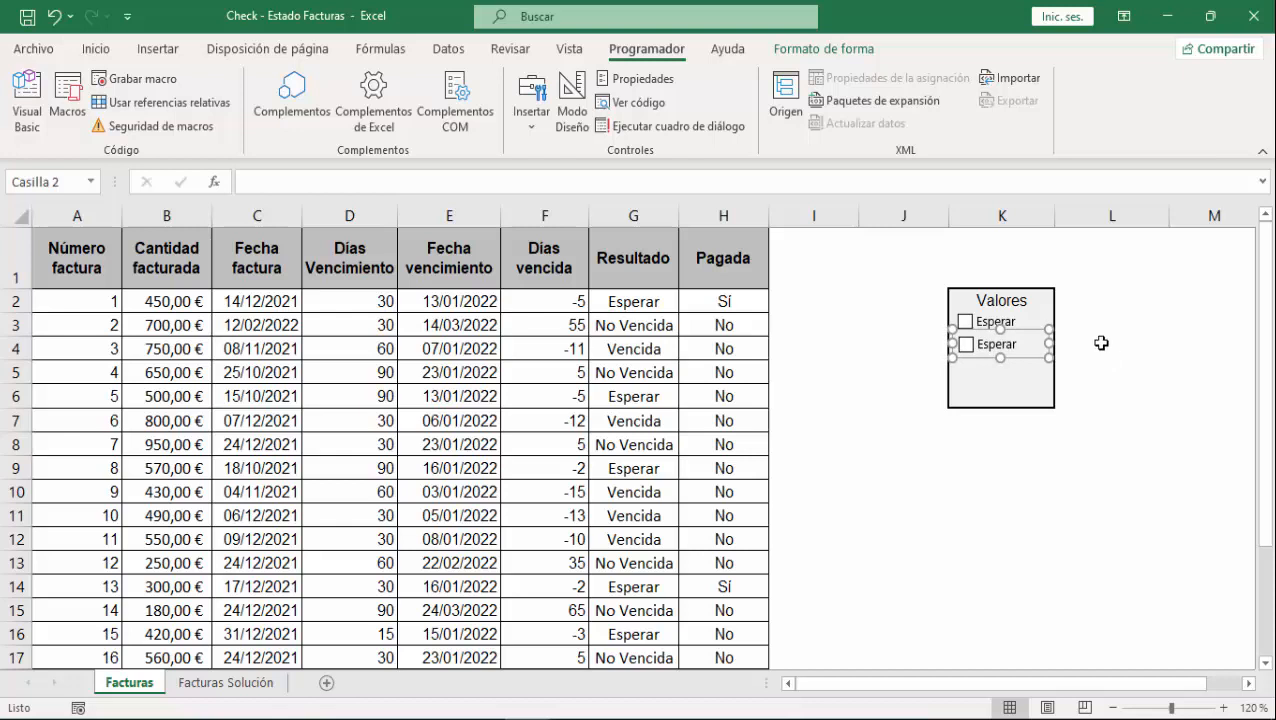
- Paste another copy of the Esperar checkbox below the second one in the Valores box
{"action": "left_click", "coordinate": [1101, 343]}
{"action": "key", "text": "Left"}
{"action": "key", "text": "Down"}
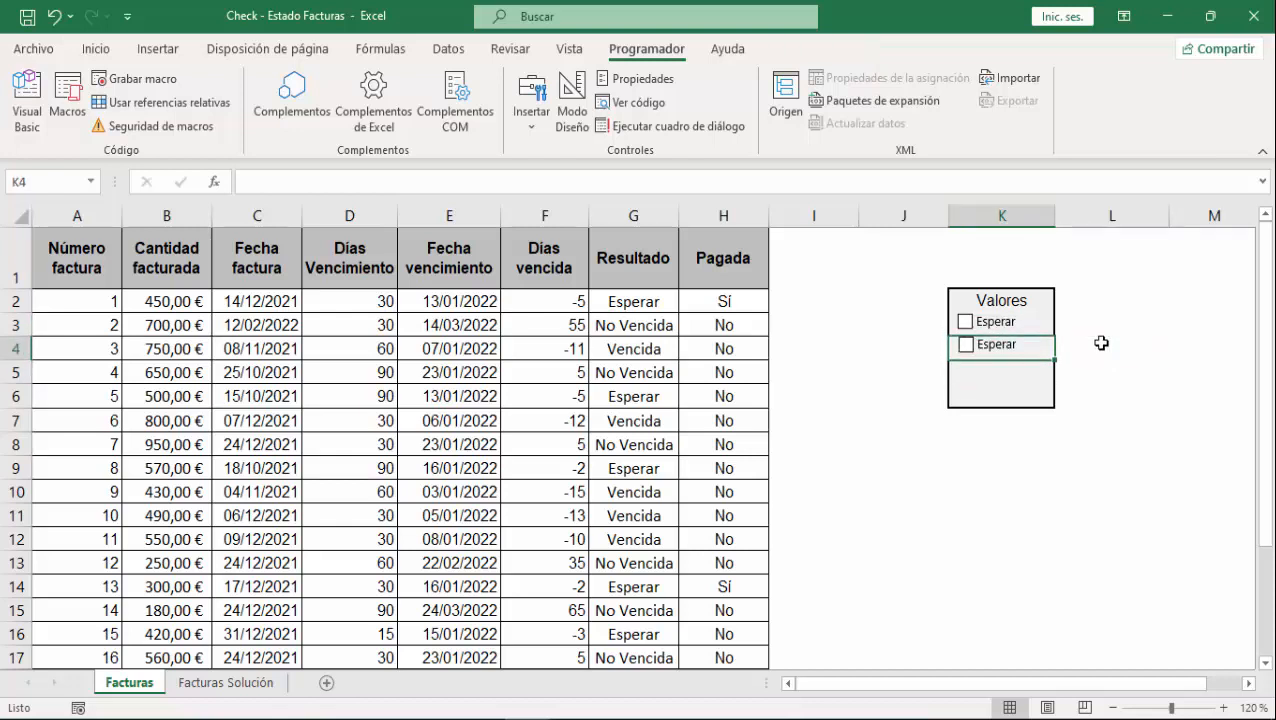
{"action": "key", "text": "ctrl+v"}
{"action": "left_click", "coordinate": [1100, 344]}
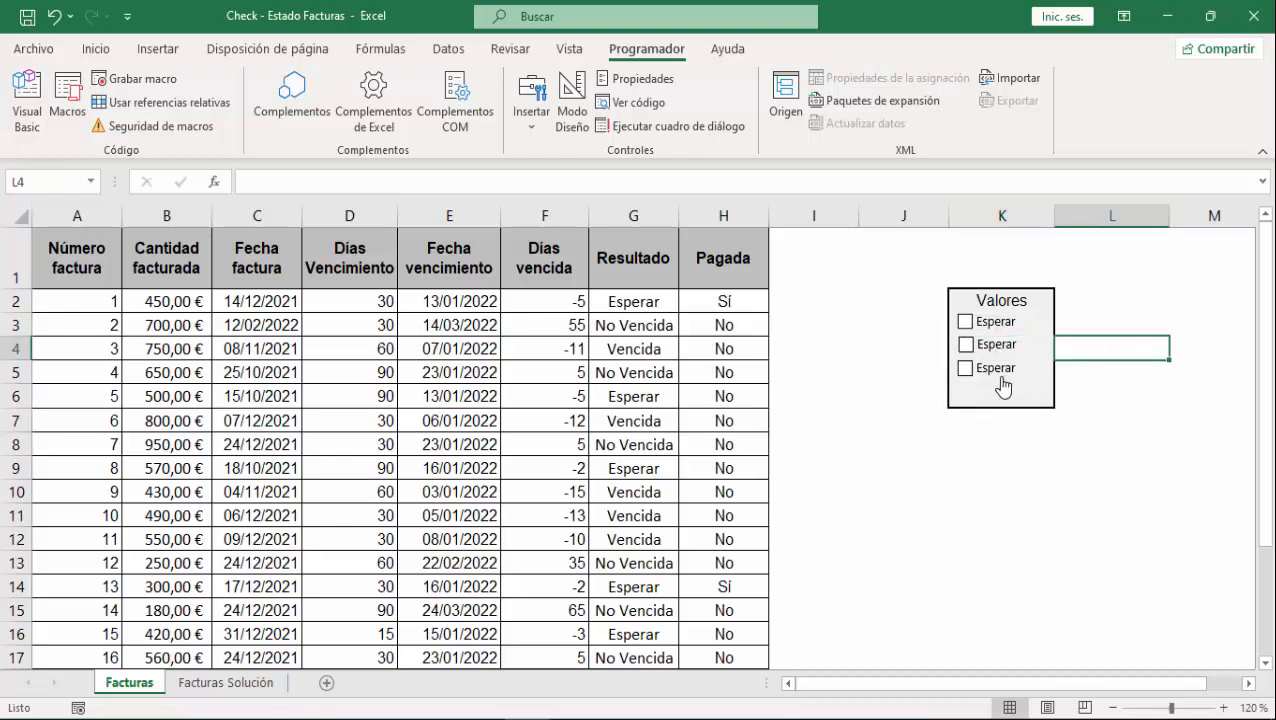
- Select the three checkboxes in the Valores box and align them to their left edges
{"action": "left_click", "coordinate": [995, 370], "text": "ctrl"}
{"action": "left_click", "coordinate": [990, 345], "text": "ctrl"}
{"action": "left_click", "coordinate": [989, 320], "text": "ctrl"}
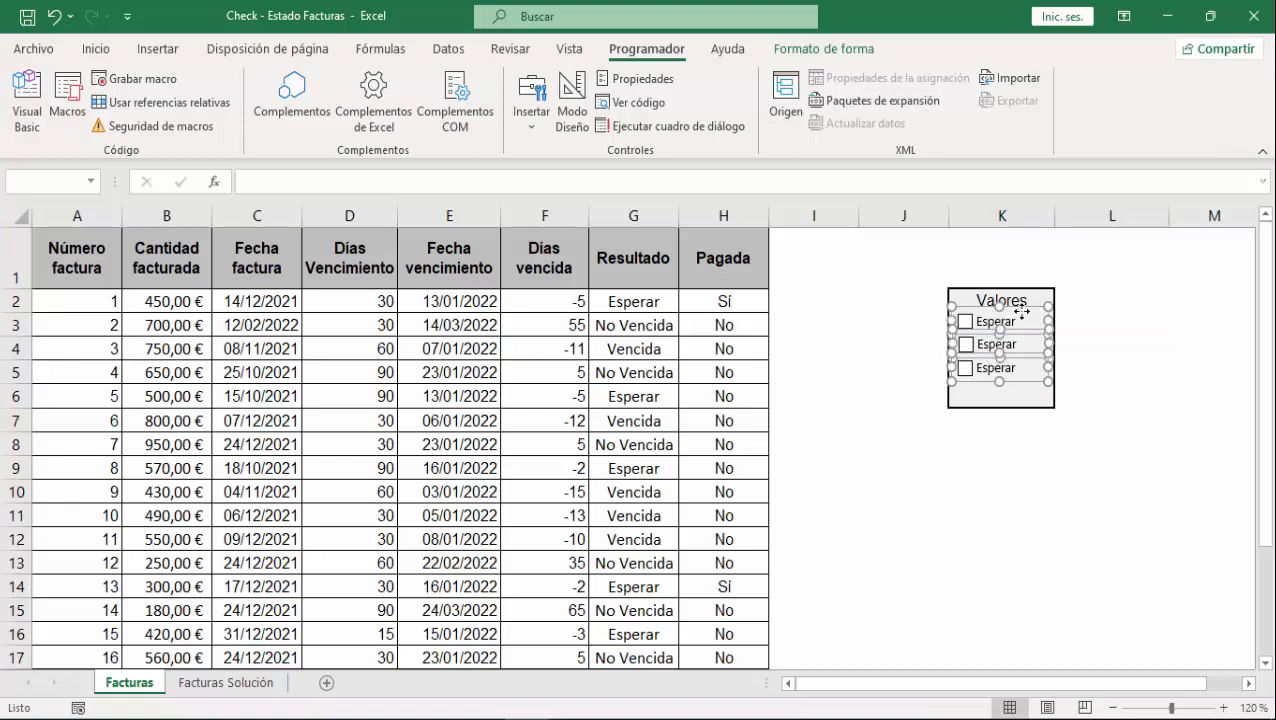
{"action": "left_click", "coordinate": [823, 48]}
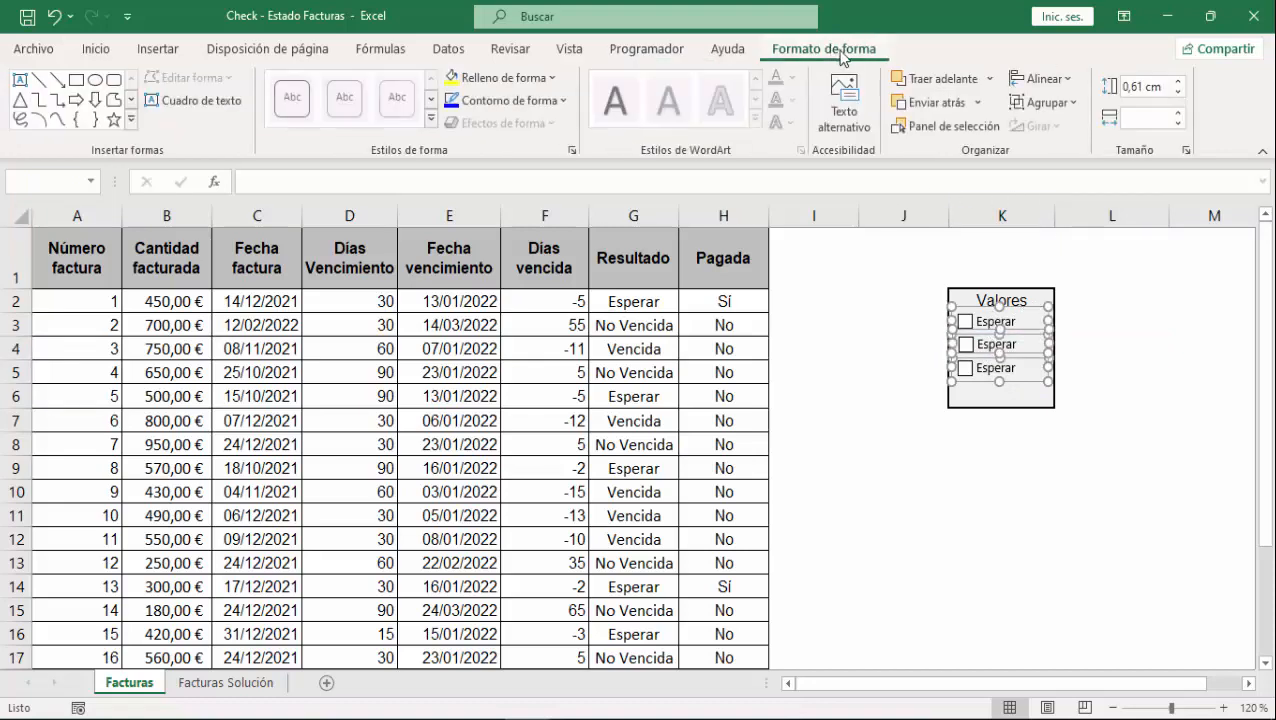
{"action": "left_click", "coordinate": [1036, 79]}
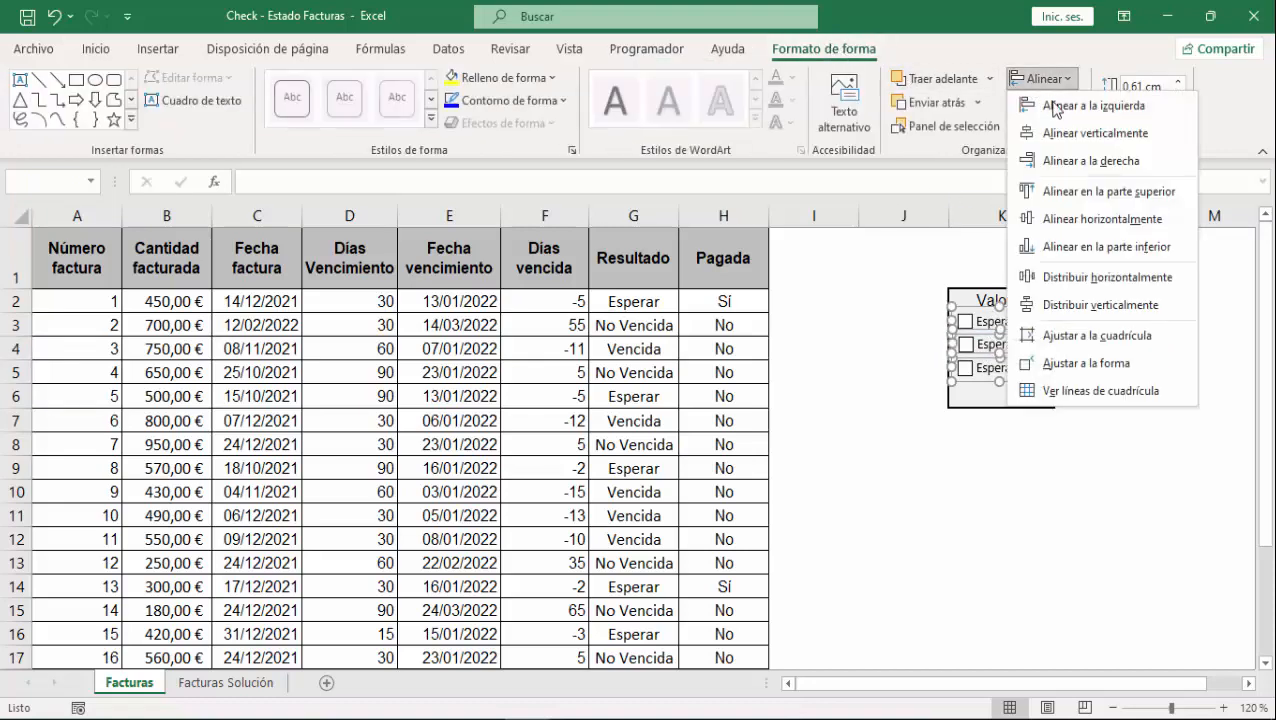
{"action": "left_click", "coordinate": [1030, 103]}
{"action": "left_click", "coordinate": [1195, 372]}
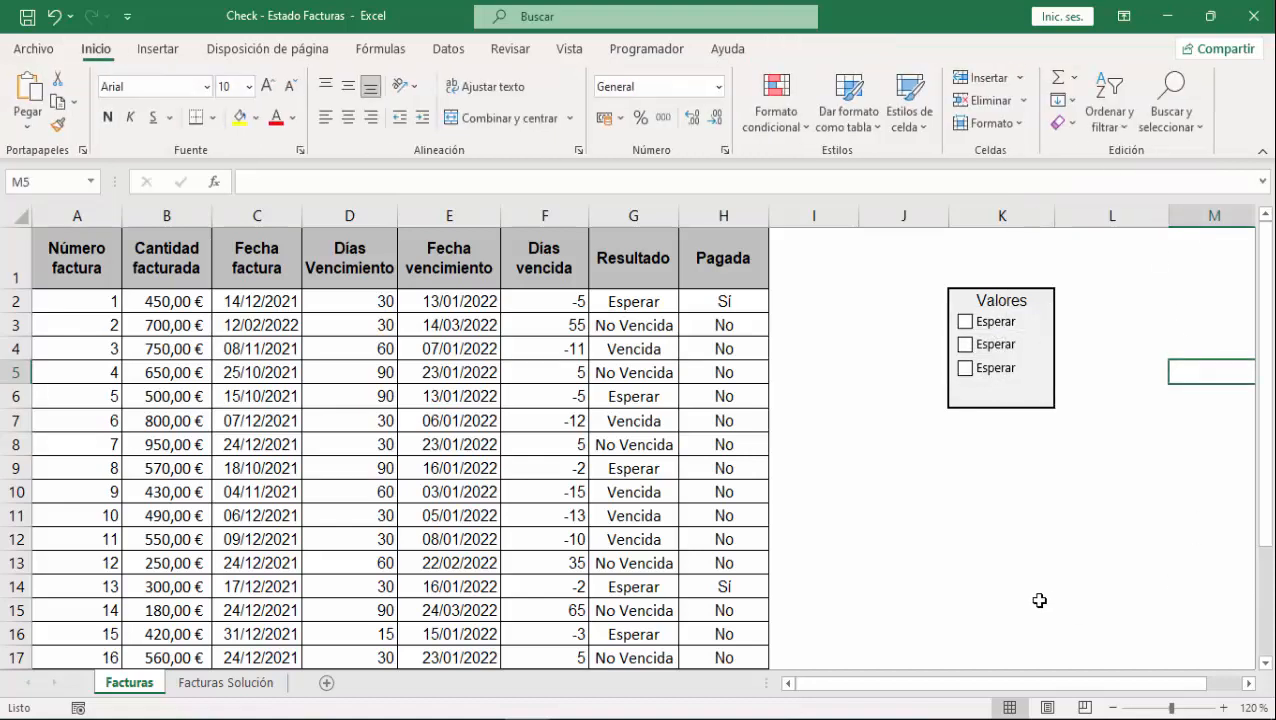
- Nudge all three checkboxes together slightly downward, away from the Valores heading
{"action": "left_click", "coordinate": [997, 370], "text": "ctrl"}
{"action": "left_click", "coordinate": [995, 320], "text": "ctrl"}
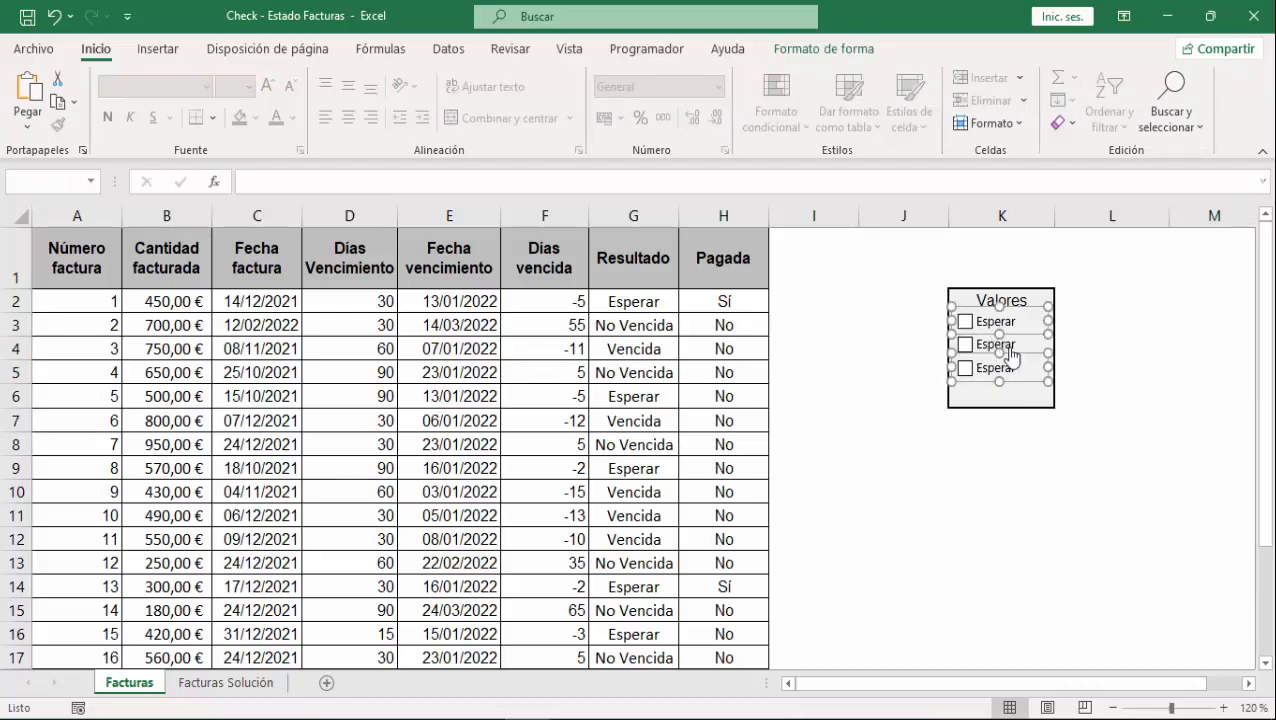
{"action": "left_click", "coordinate": [1011, 349], "text": "ctrl"}
{"action": "key", "text": "Down"}
{"action": "key", "text": "Down"}
{"action": "key", "text": "Down"}
{"action": "key", "text": "Down"}
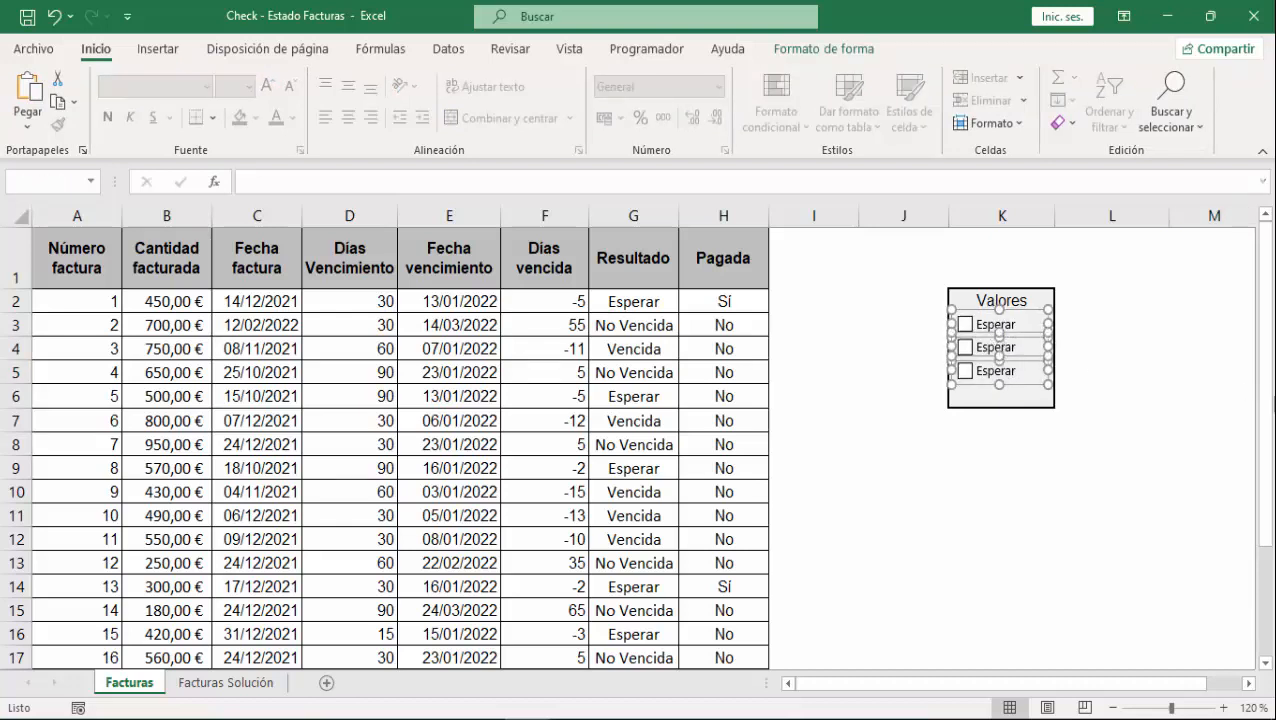
{"action": "key", "text": "Down"}
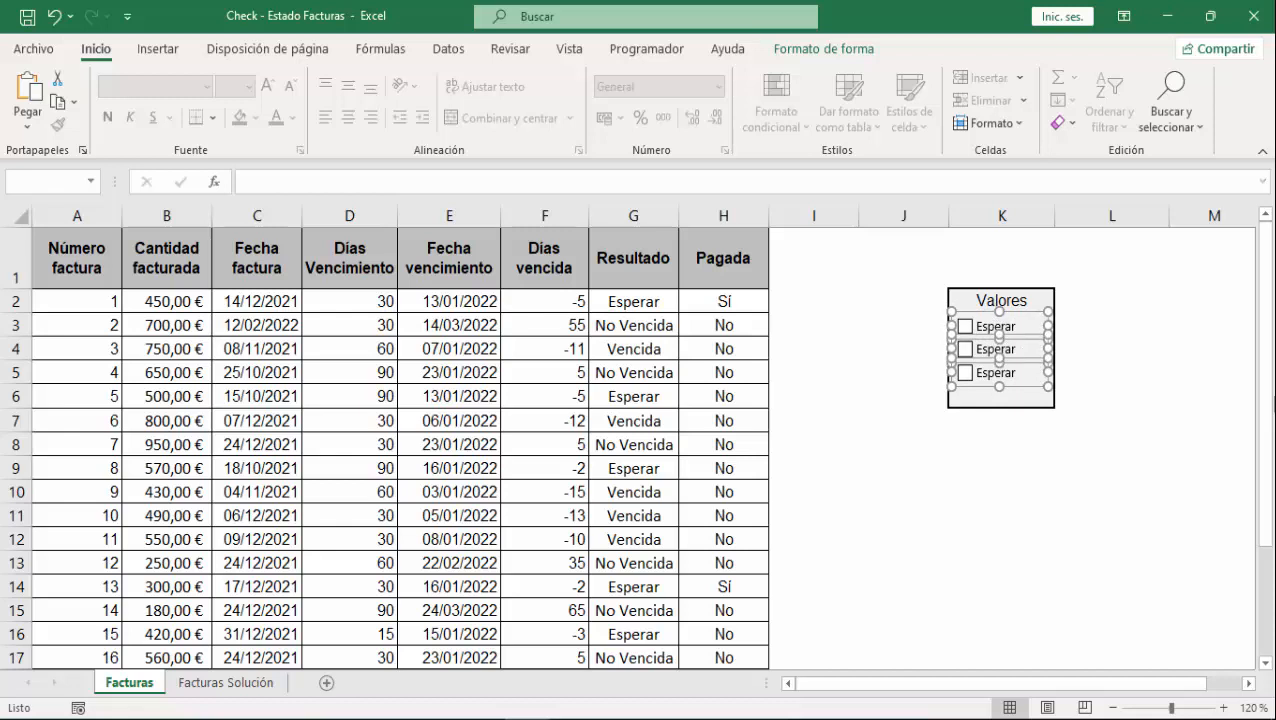
{"action": "left_click", "coordinate": [1143, 379]}
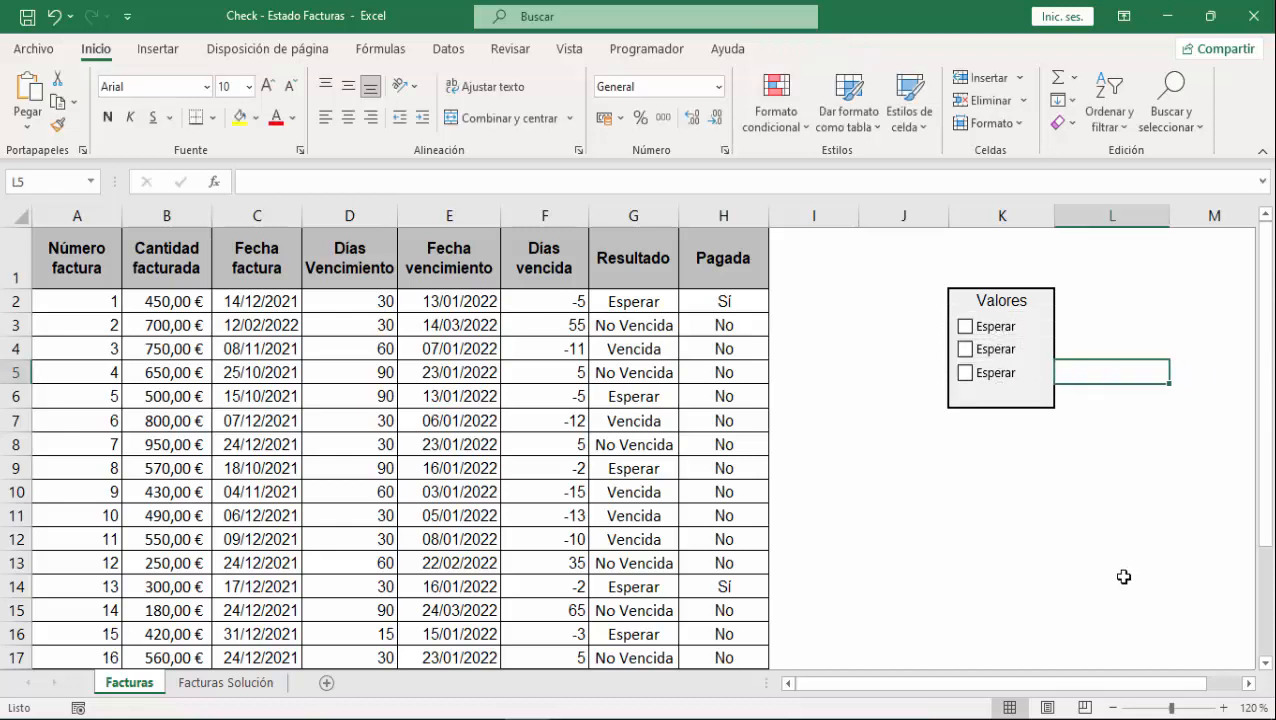
- Change the label of the middle checkbox to Vencida
{"action": "right_click", "coordinate": [1013, 347]}
{"action": "left_click", "coordinate": [1112, 450]}
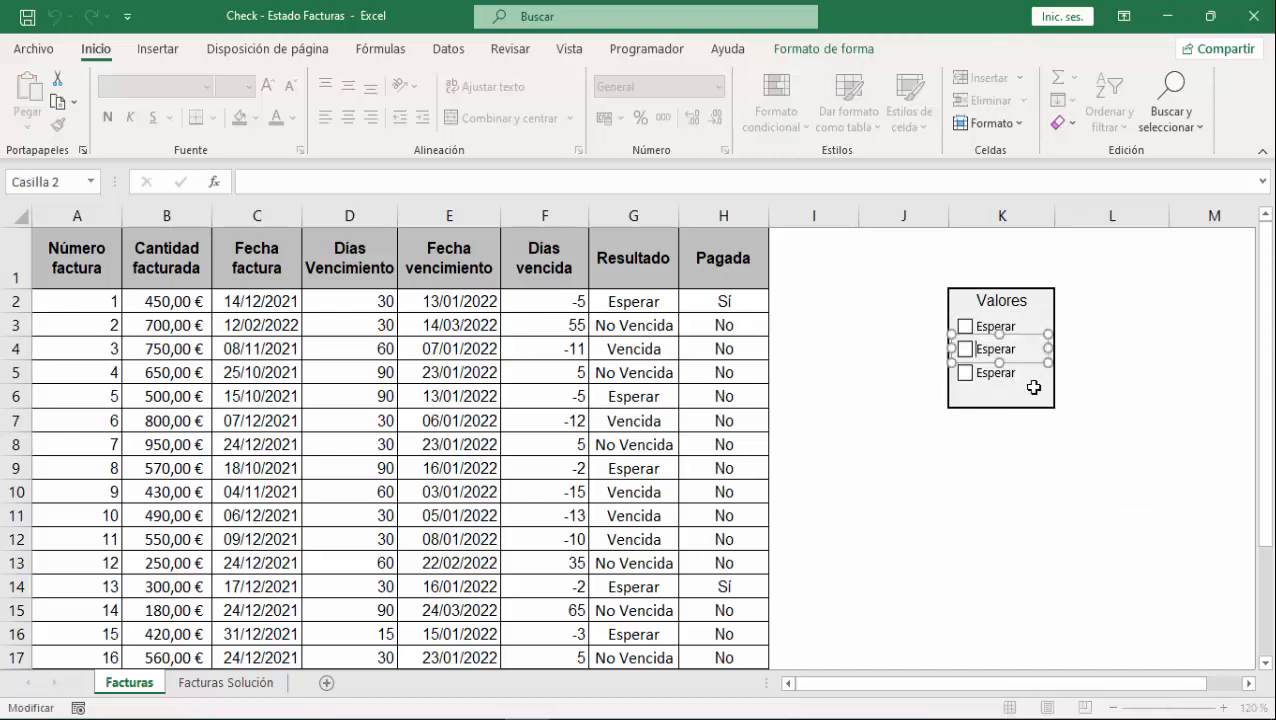
{"action": "key", "text": "BackSpace"}
{"action": "key", "text": "BackSpace"}
{"action": "key", "text": "BackSpace"}
{"action": "key", "text": "BackSpace"}
{"action": "key", "text": "BackSpace"}
{"action": "key", "text": "BackSpace"}
{"action": "key", "text": "BackSpace"}
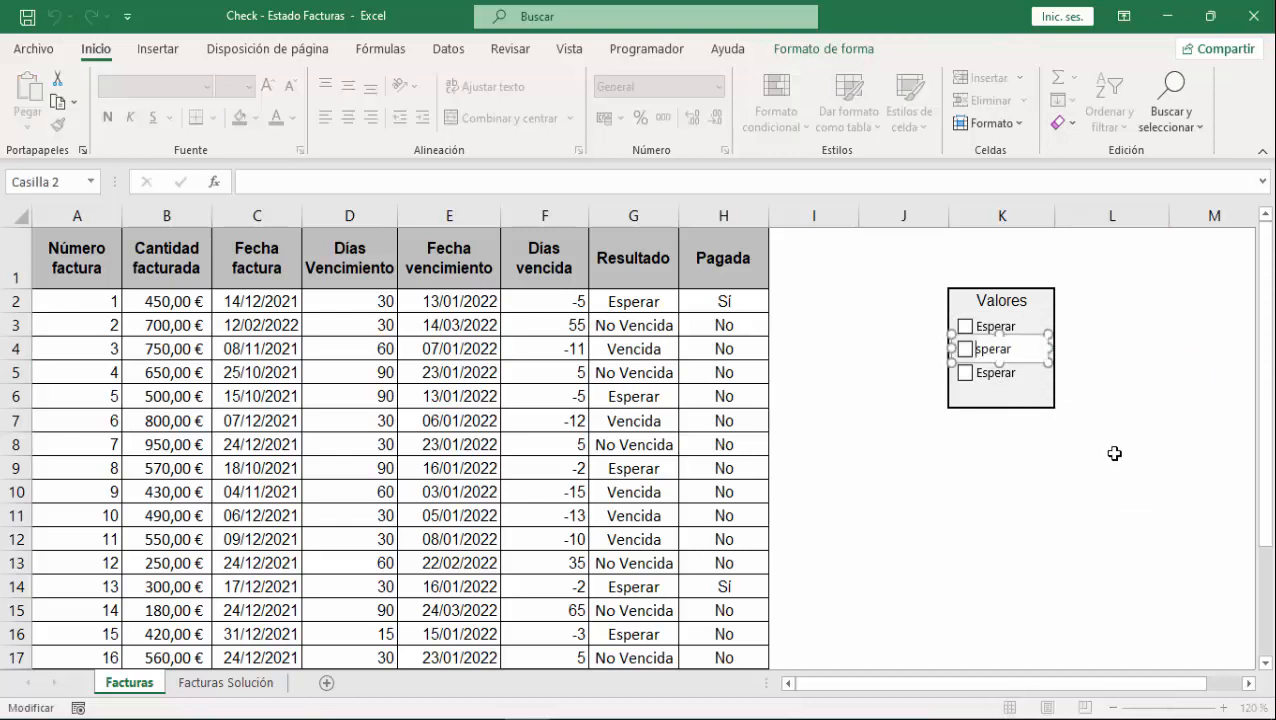
{"action": "type", "text": "Vencida"}
{"action": "left_click", "coordinate": [998, 383], "text": "ctrl"}
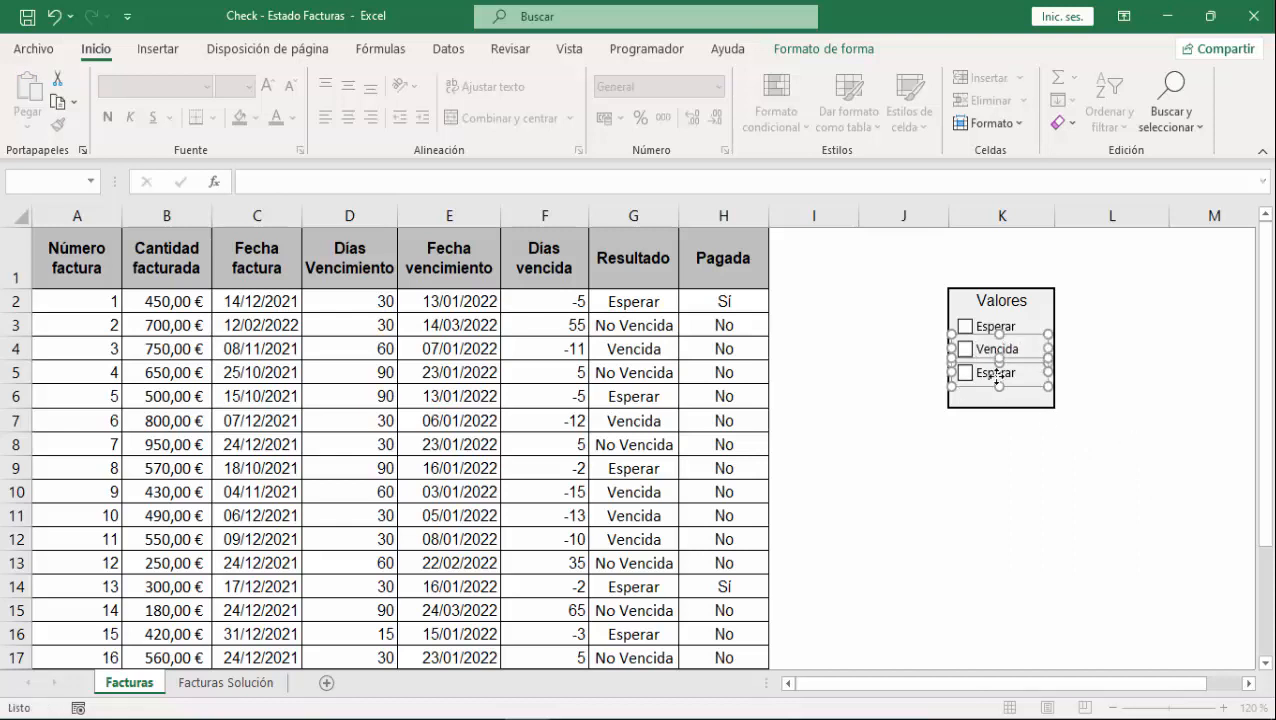
{"action": "left_click", "coordinate": [1058, 393]}
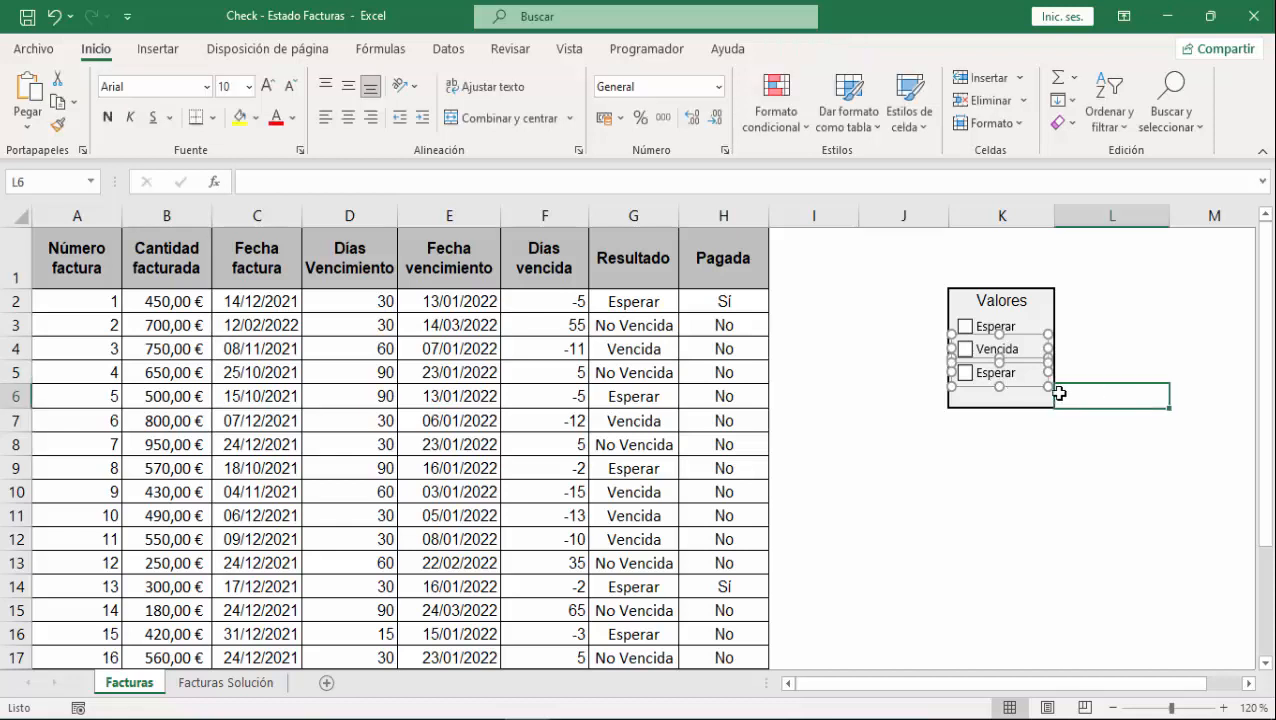
- Change the label of the lowest checkbox in the Valores box to No Vencida
{"action": "left_click", "coordinate": [985, 373], "text": "ctrl"}
{"action": "left_click", "coordinate": [1013, 388]}
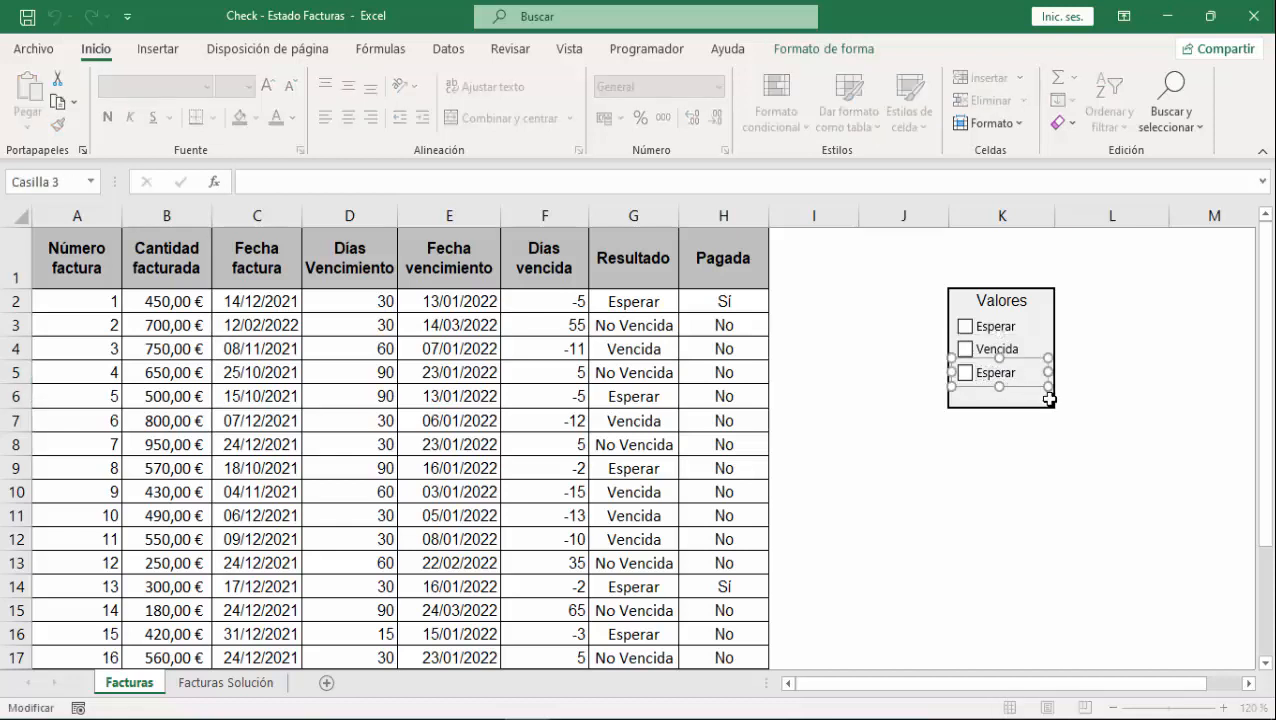
{"action": "key", "text": "Delete"}
{"action": "key", "text": "Delete"}
{"action": "key", "text": "Delete"}
{"action": "key", "text": "Delete"}
{"action": "key", "text": "Delete"}
{"action": "type", "text": "N"}
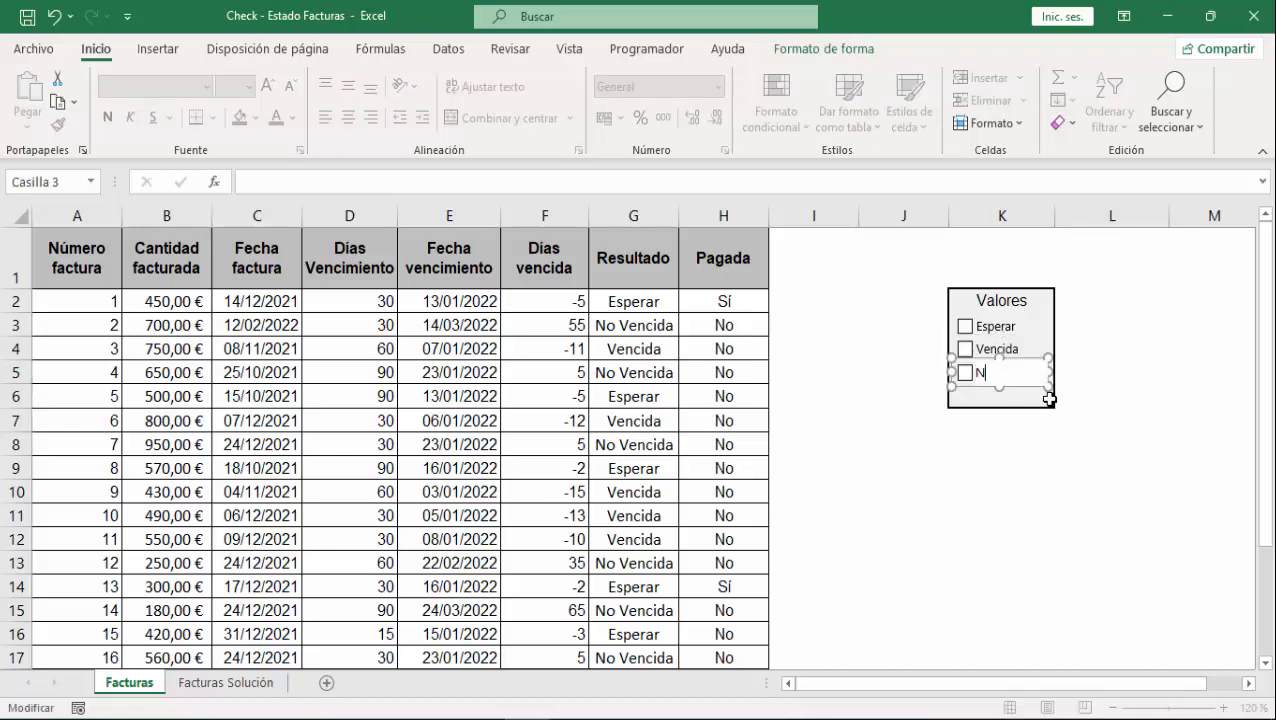
{"action": "type", "text": "o Vencida"}
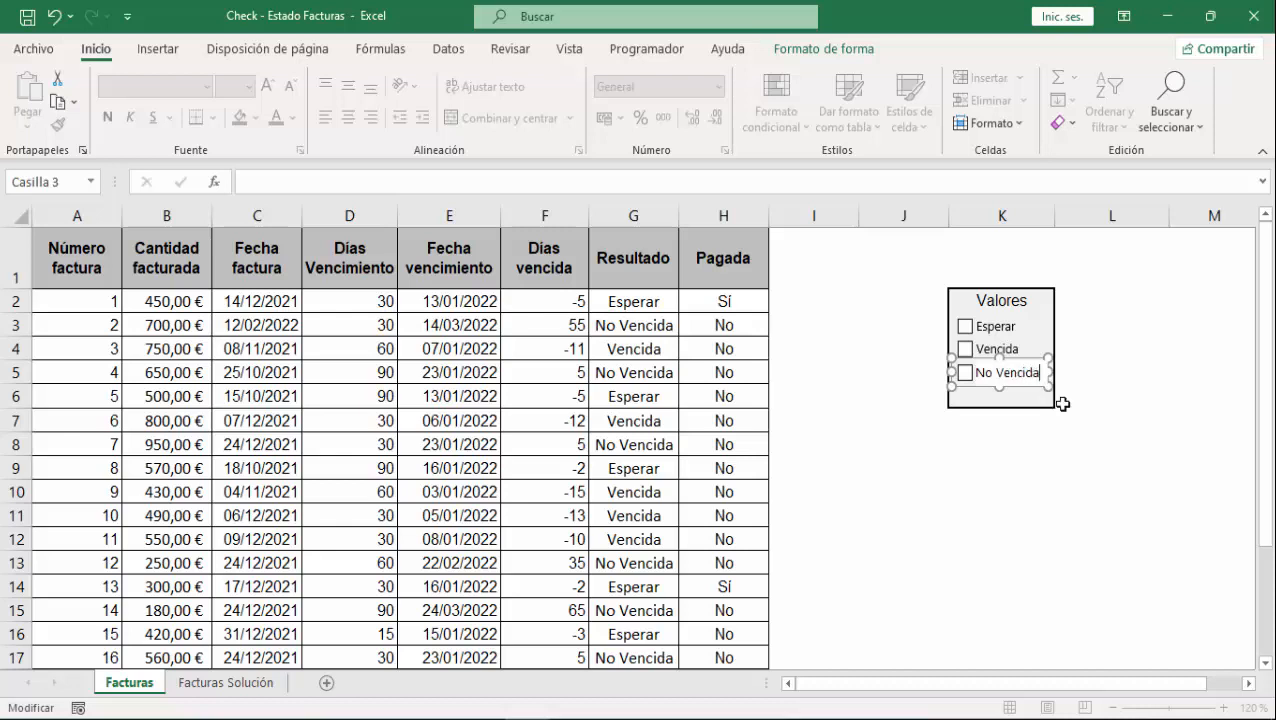
{"action": "left_click", "coordinate": [1016, 462]}
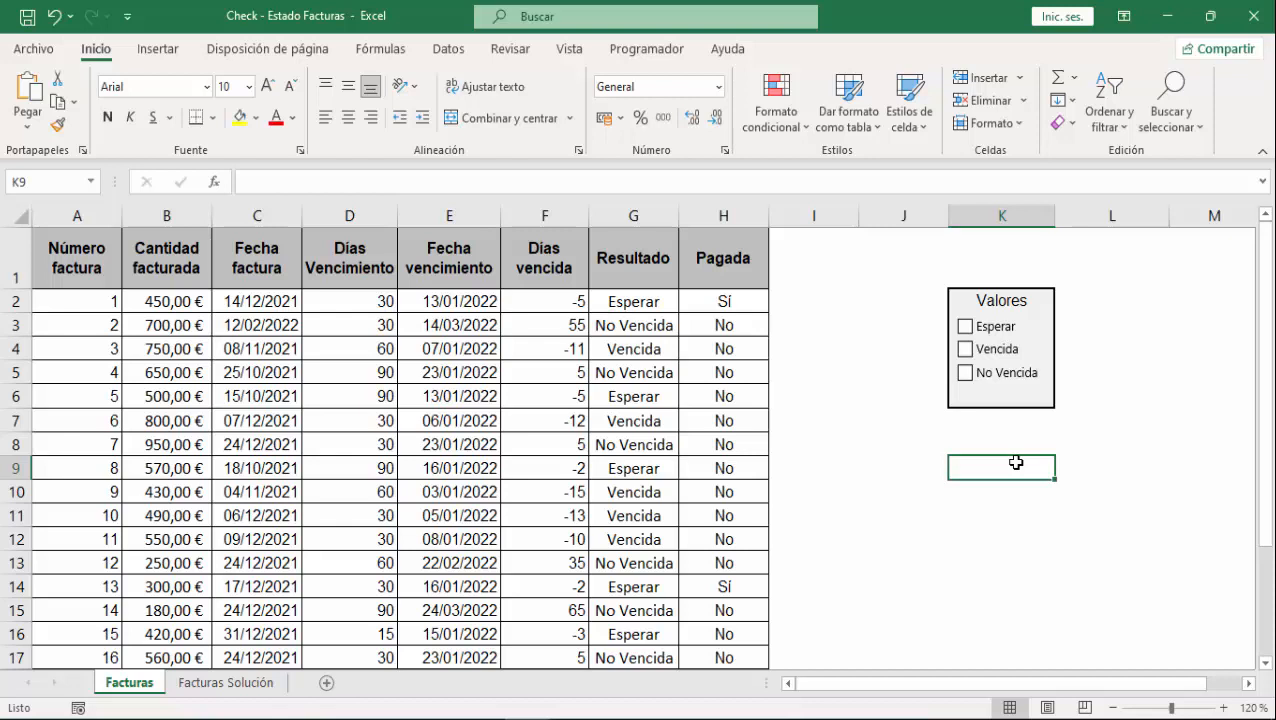
- Link the Esperar checkbox to cell $J$3
{"action": "left_click", "coordinate": [1008, 328], "text": "ctrl"}
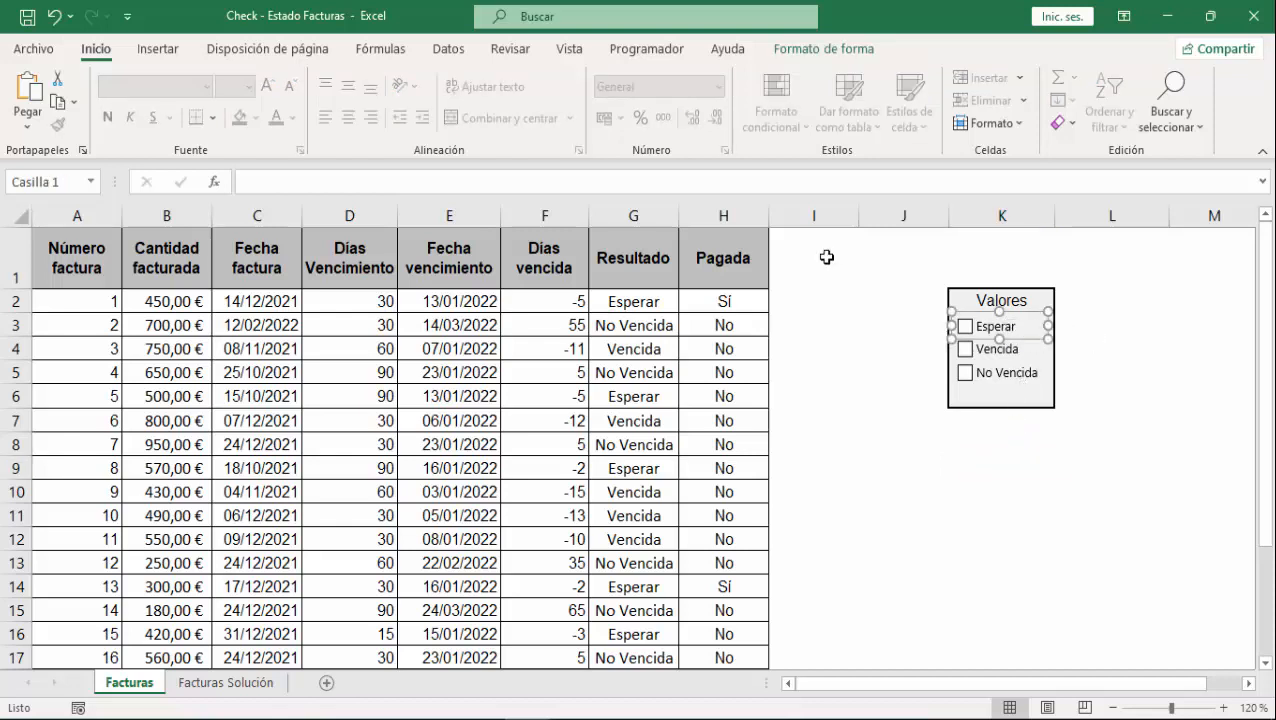
{"action": "left_click", "coordinate": [478, 186]}
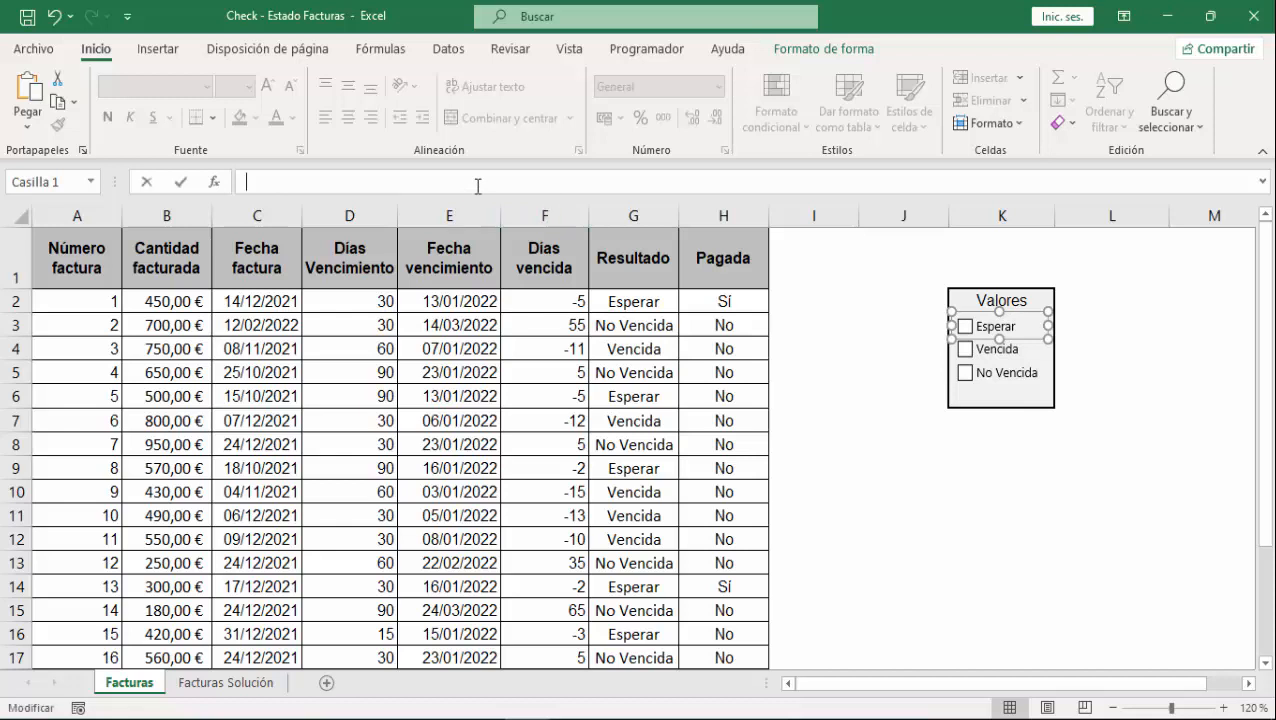
{"action": "type", "text": "="}
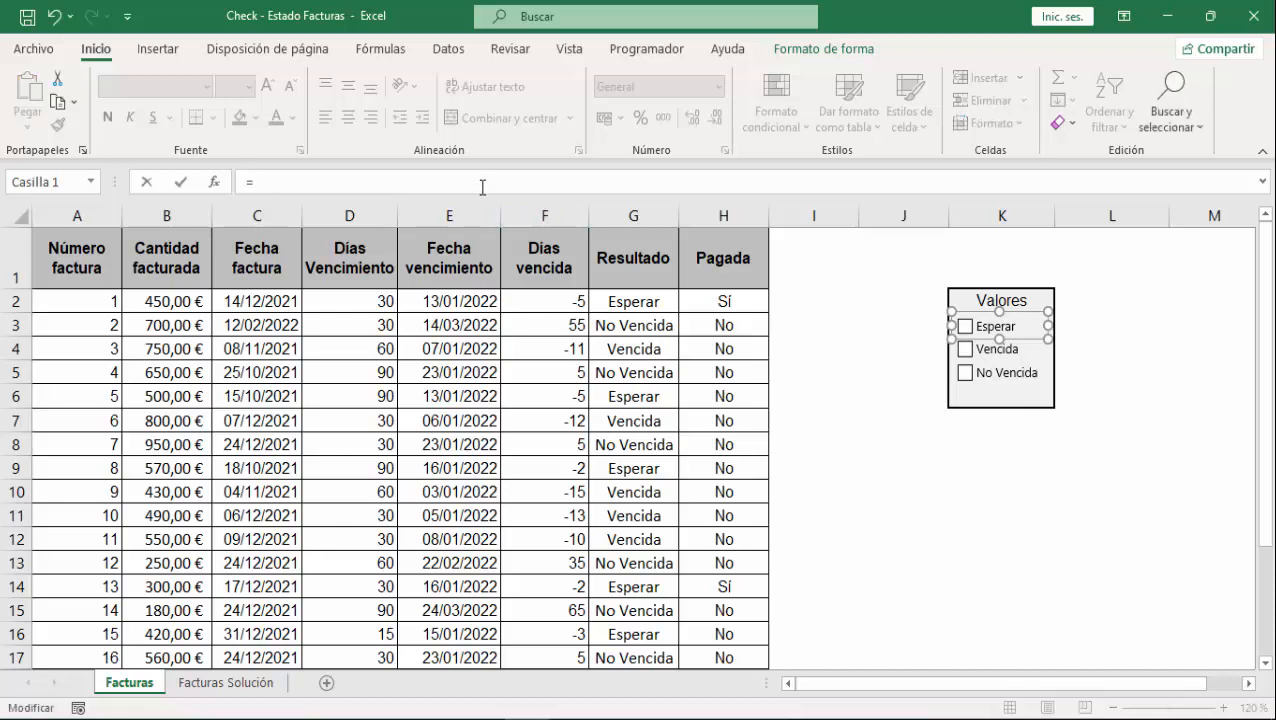
{"action": "left_click", "coordinate": [906, 324]}
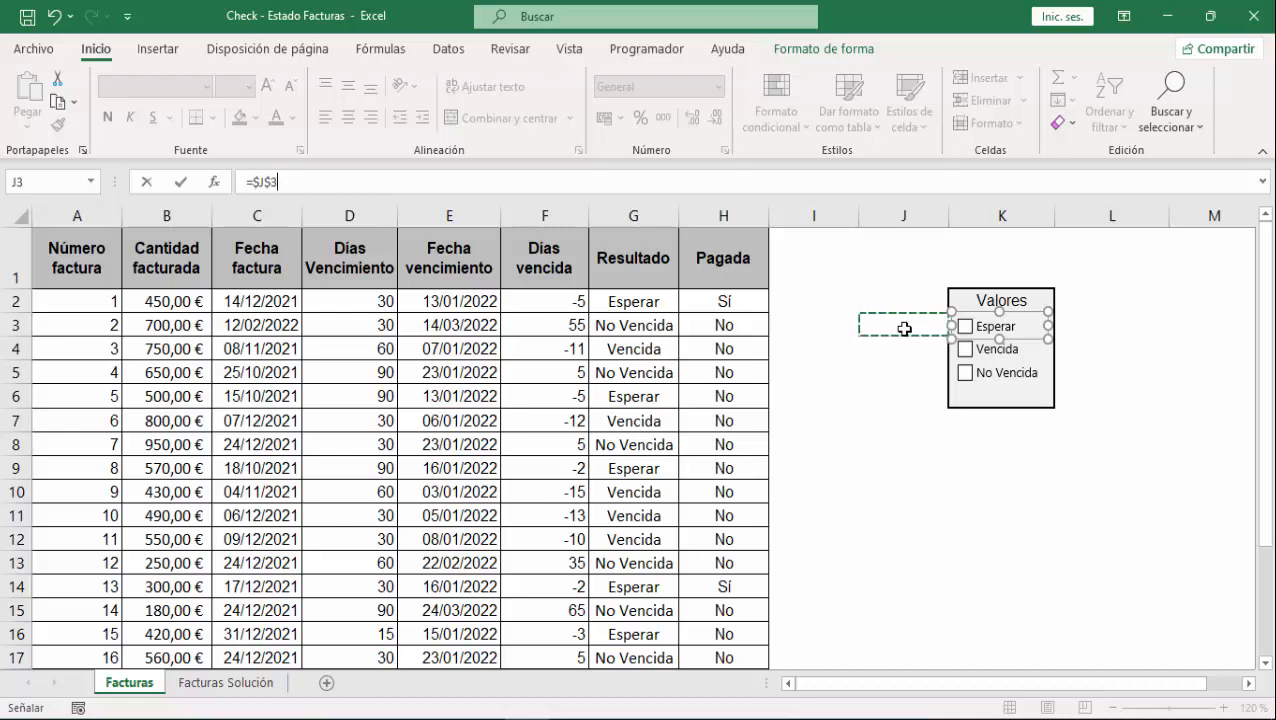
{"action": "key", "text": "Return"}
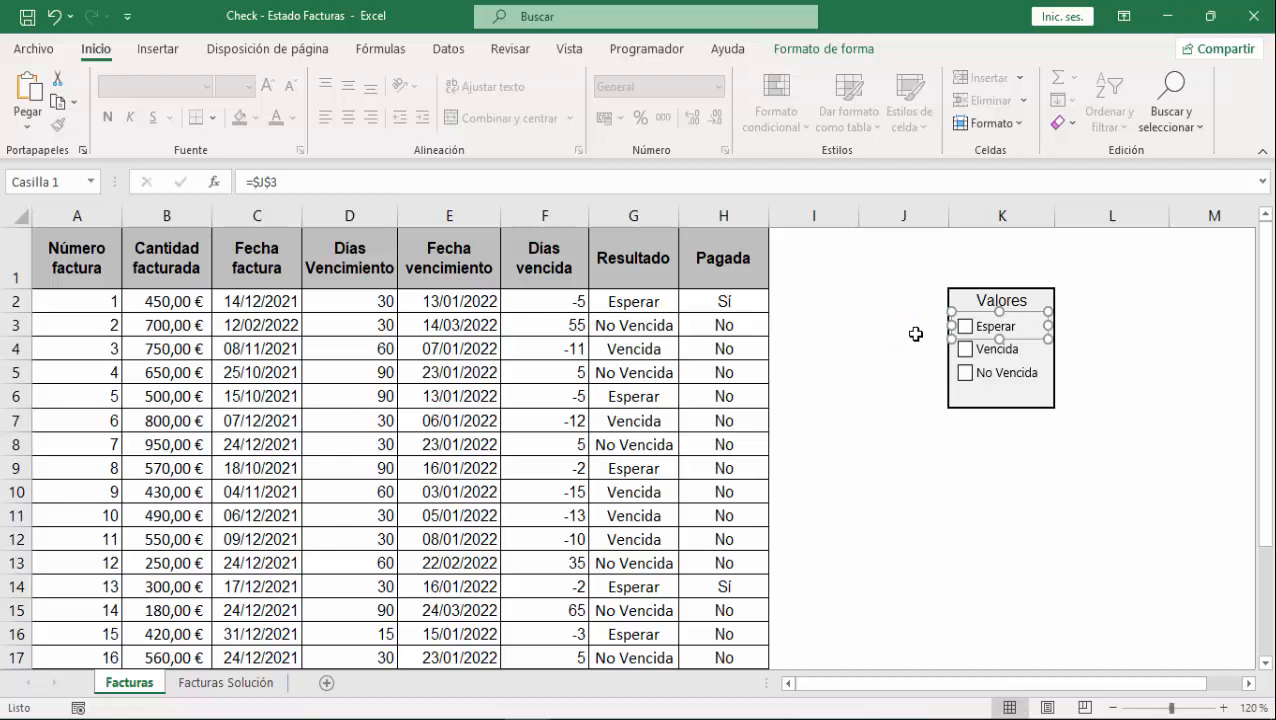
{"action": "left_click", "coordinate": [1140, 347]}
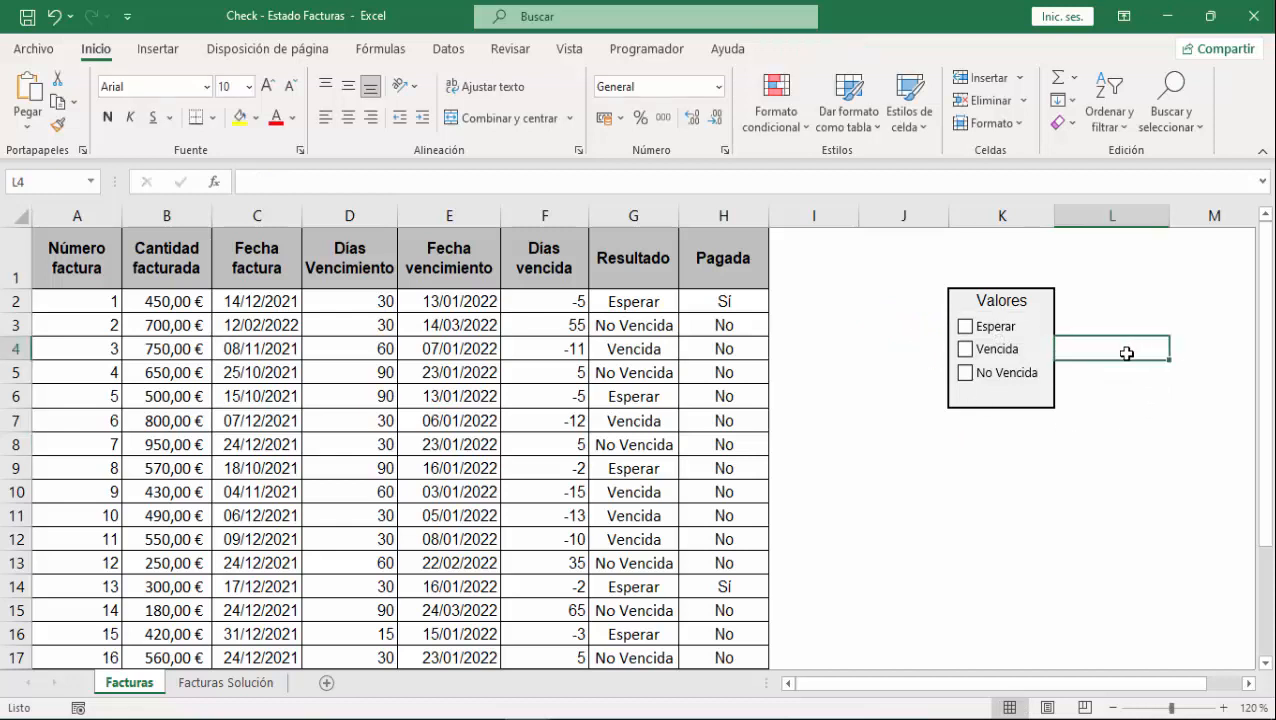
- Tick the Esperar checkbox, widen column J slightly to fit its linked value, and untick the checkbox again
{"action": "left_click", "coordinate": [966, 326]}
{"action": "left_click_drag", "start_coordinate": [949, 214], "coordinate": [966, 214]}
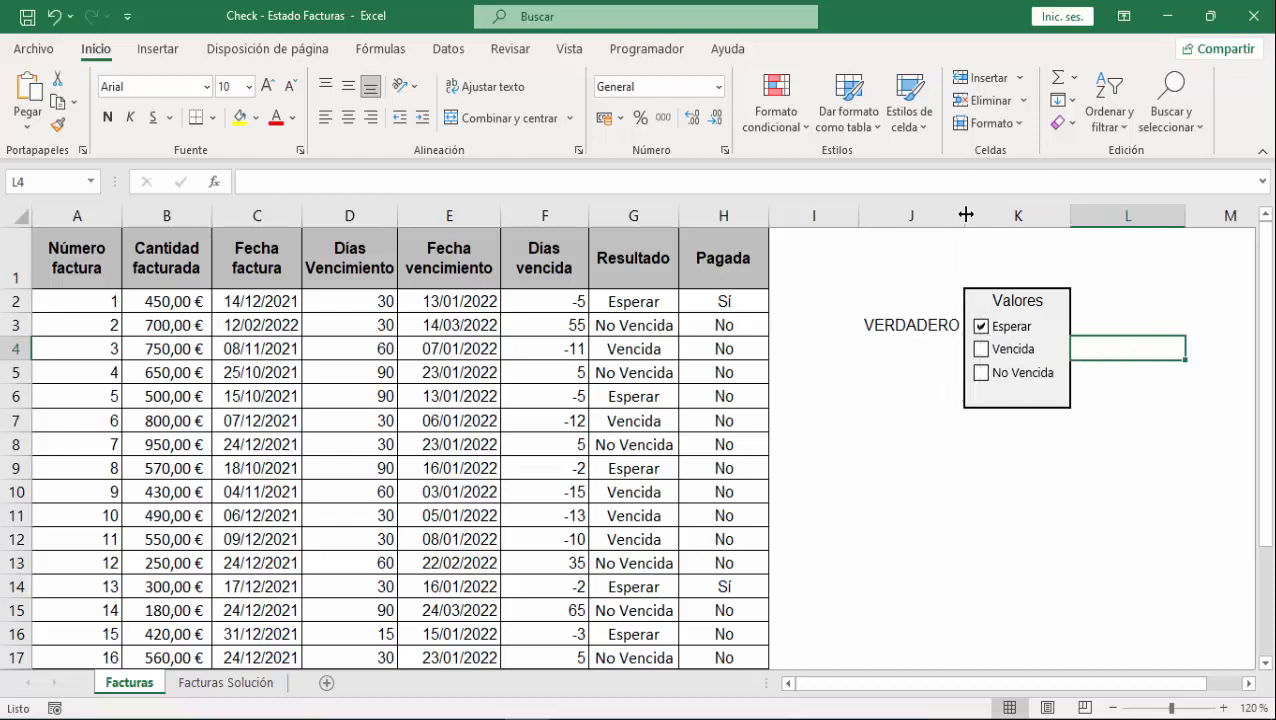
{"action": "left_click", "coordinate": [981, 326]}
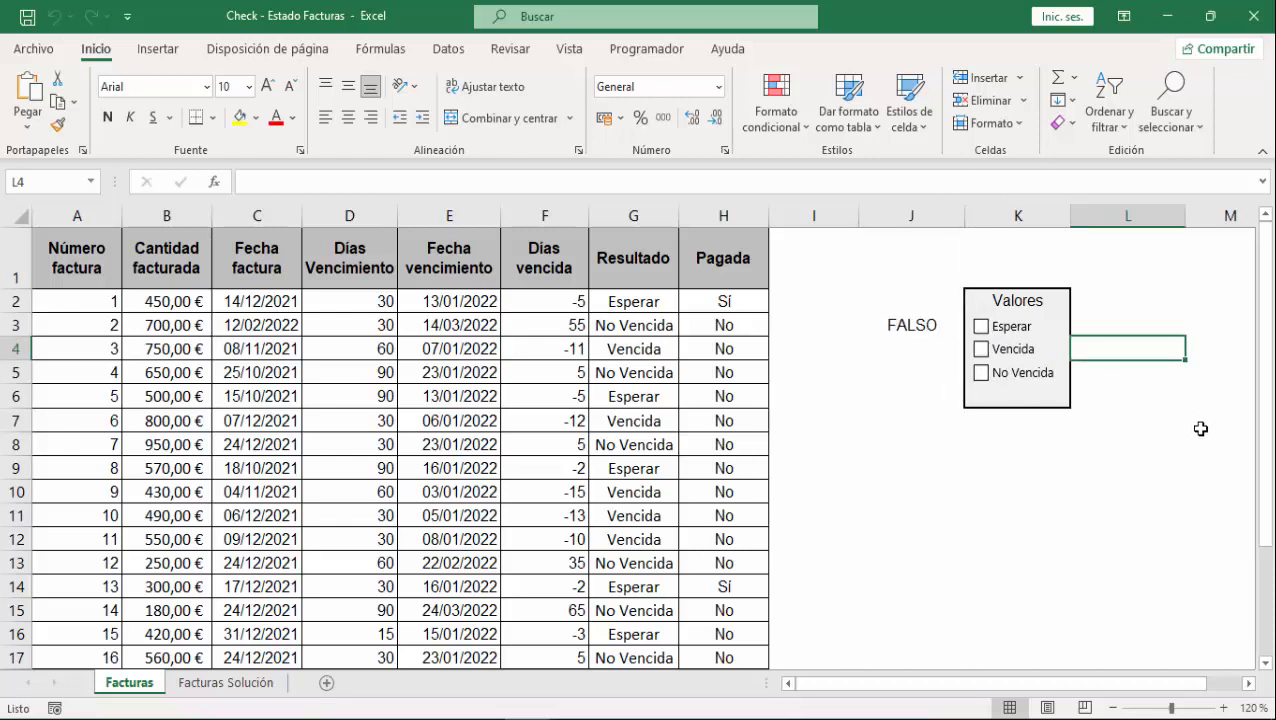
- Link the Vencida checkbox to cell $J$4
{"action": "left_click", "coordinate": [983, 355], "text": "ctrl"}
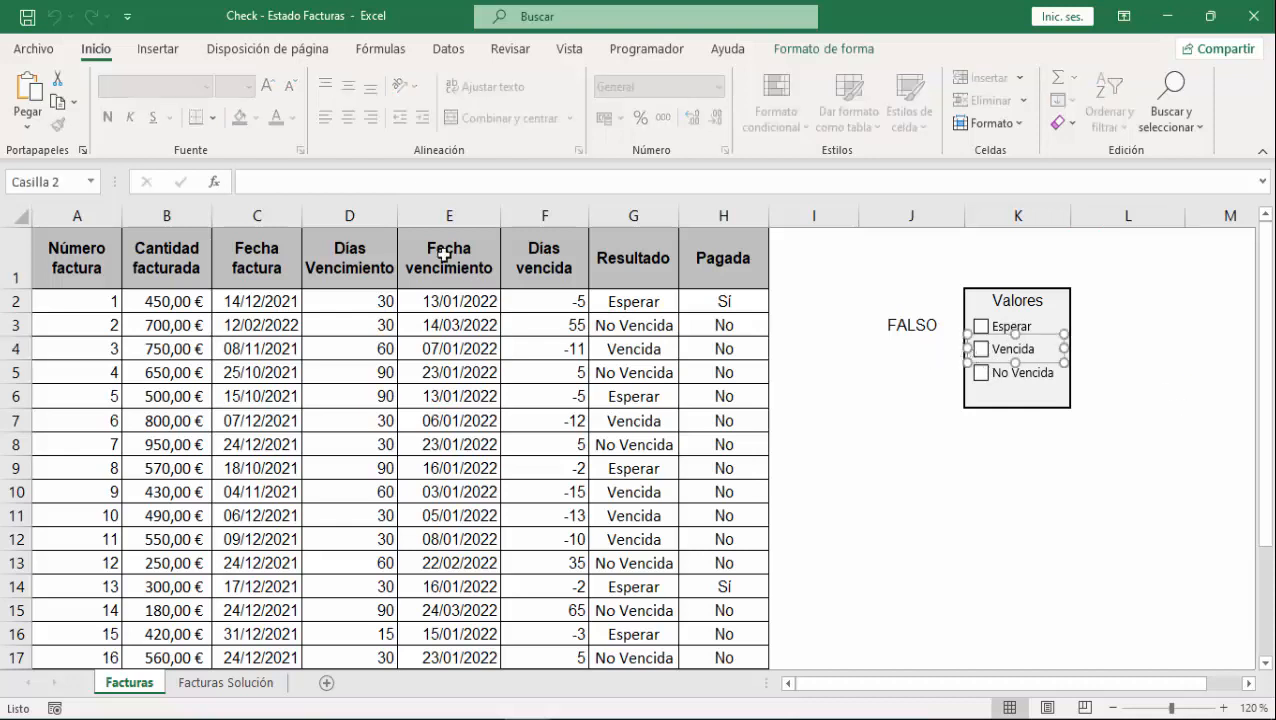
{"action": "left_click", "coordinate": [412, 178]}
{"action": "type", "text": "="}
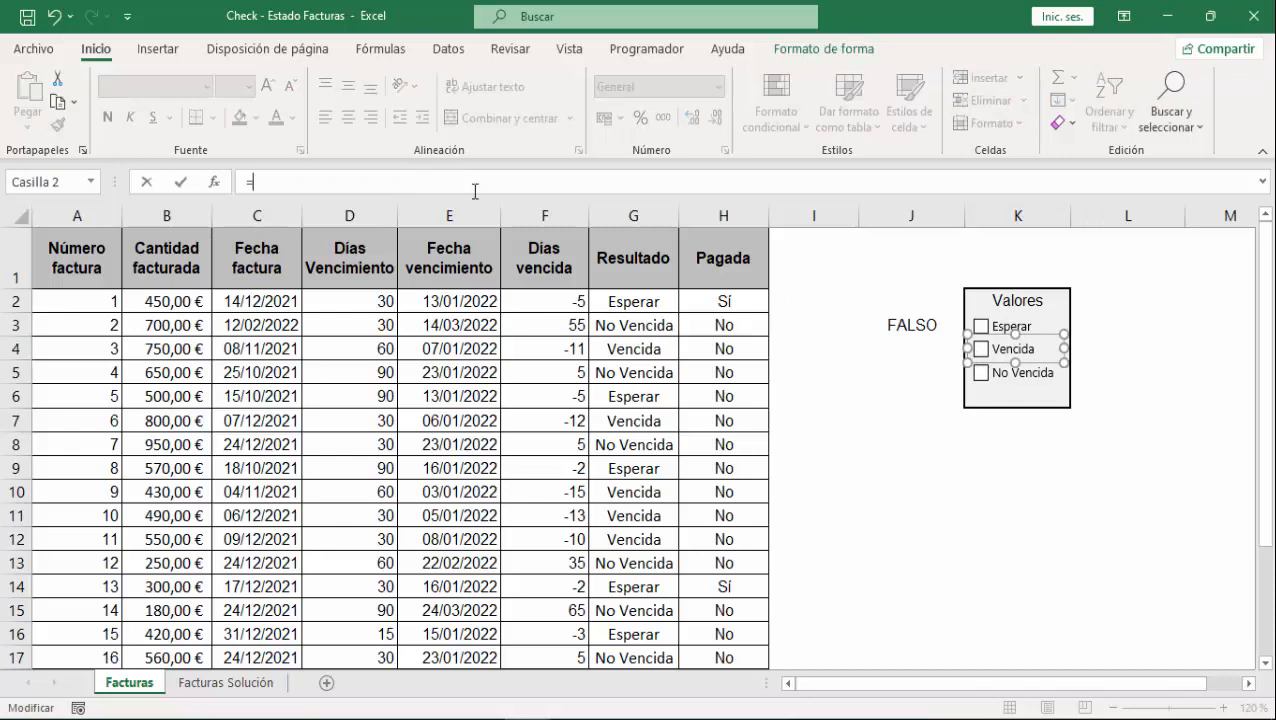
{"action": "left_click", "coordinate": [906, 350]}
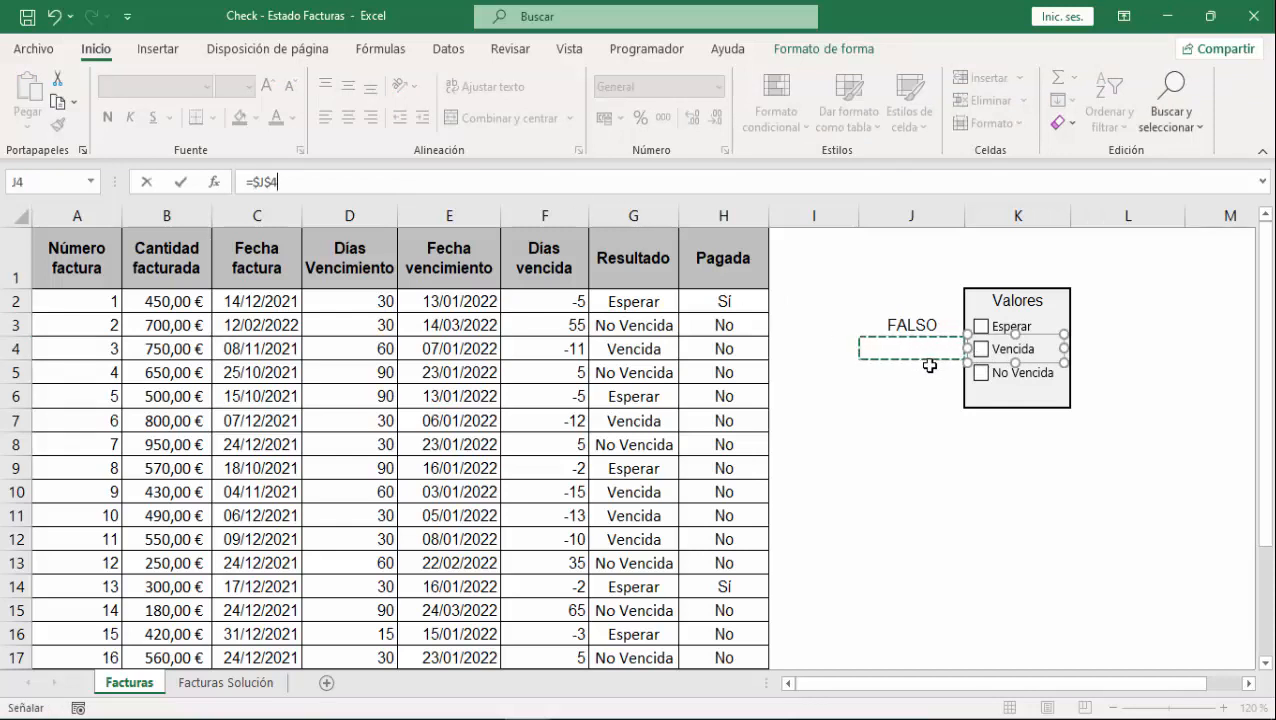
{"action": "key", "text": "Return"}
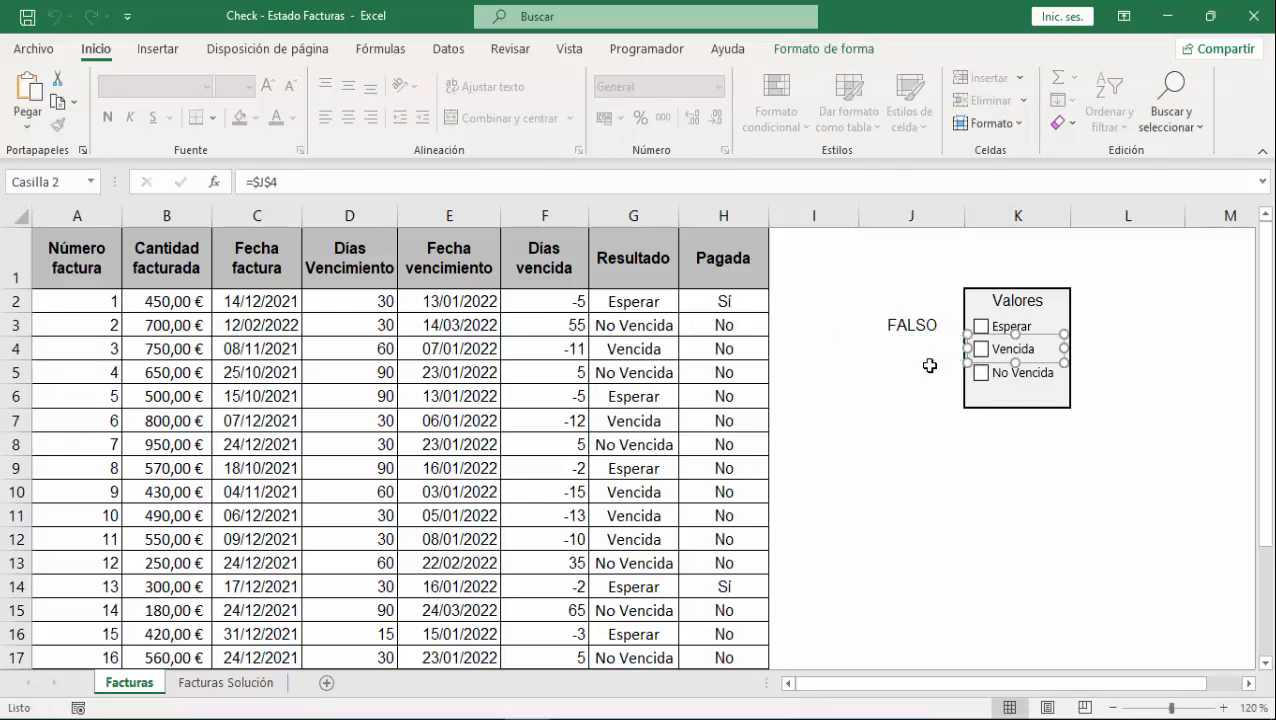
- Link the No Vencida checkbox to cell $J$5 through its control format settings
{"action": "right_click", "coordinate": [1002, 381]}
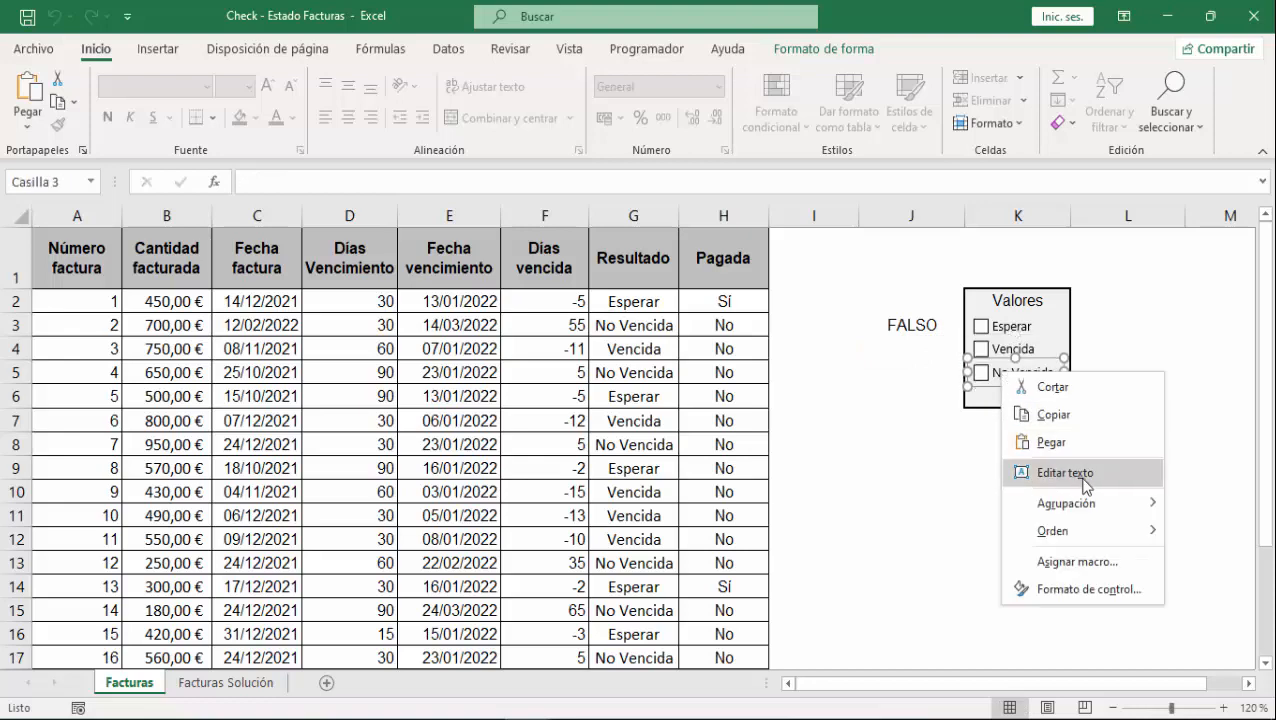
{"action": "left_click", "coordinate": [1102, 586]}
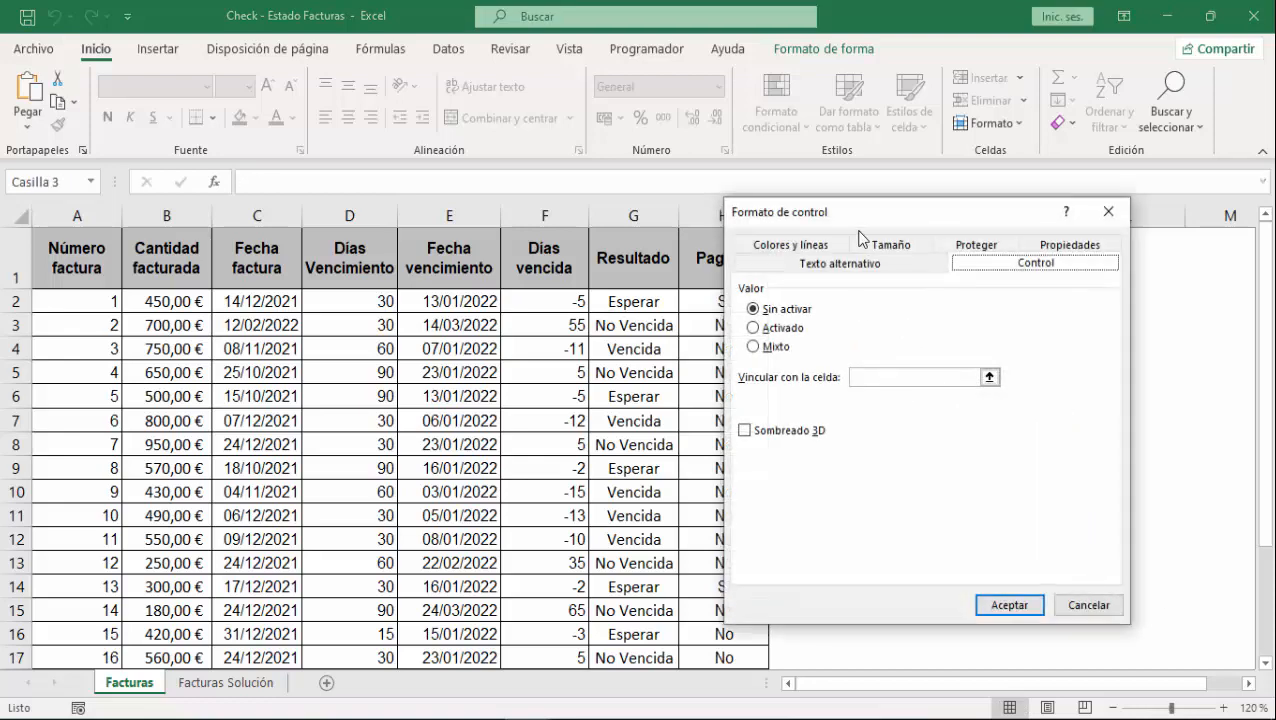
{"action": "left_click_drag", "start_coordinate": [862, 214], "coordinate": [524, 176]}
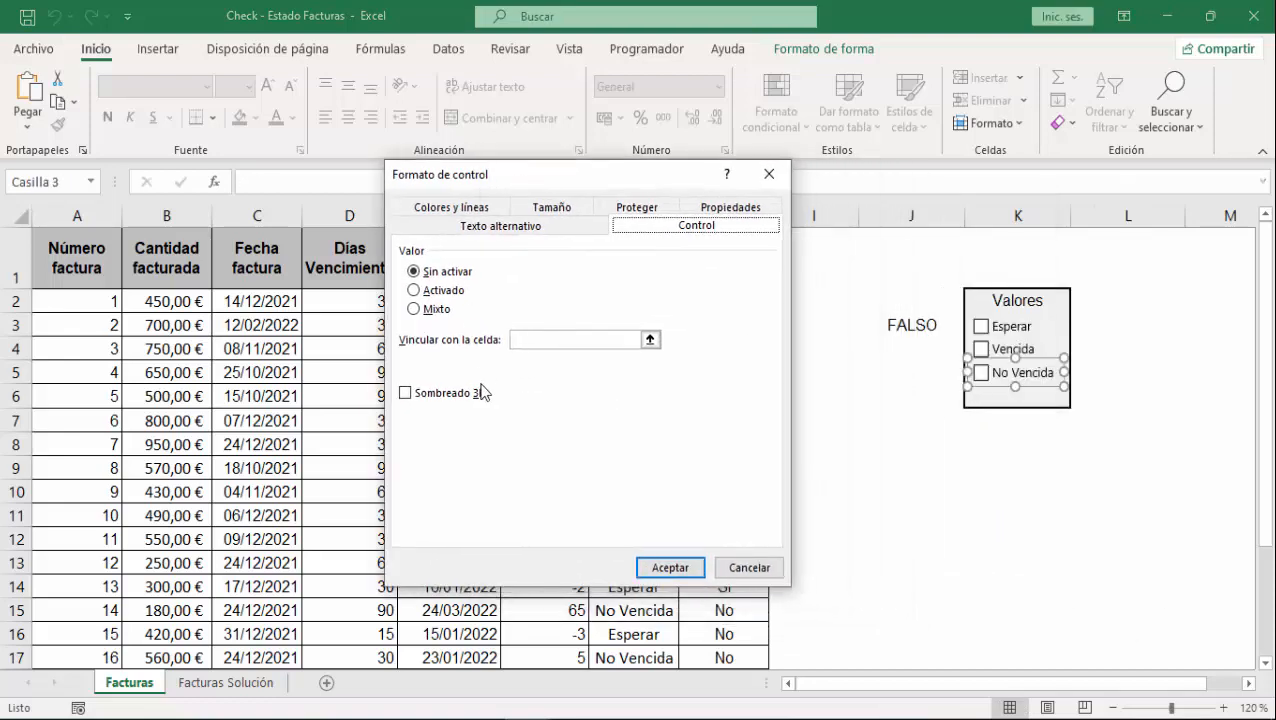
{"action": "left_click", "coordinate": [524, 339]}
{"action": "left_click", "coordinate": [927, 373]}
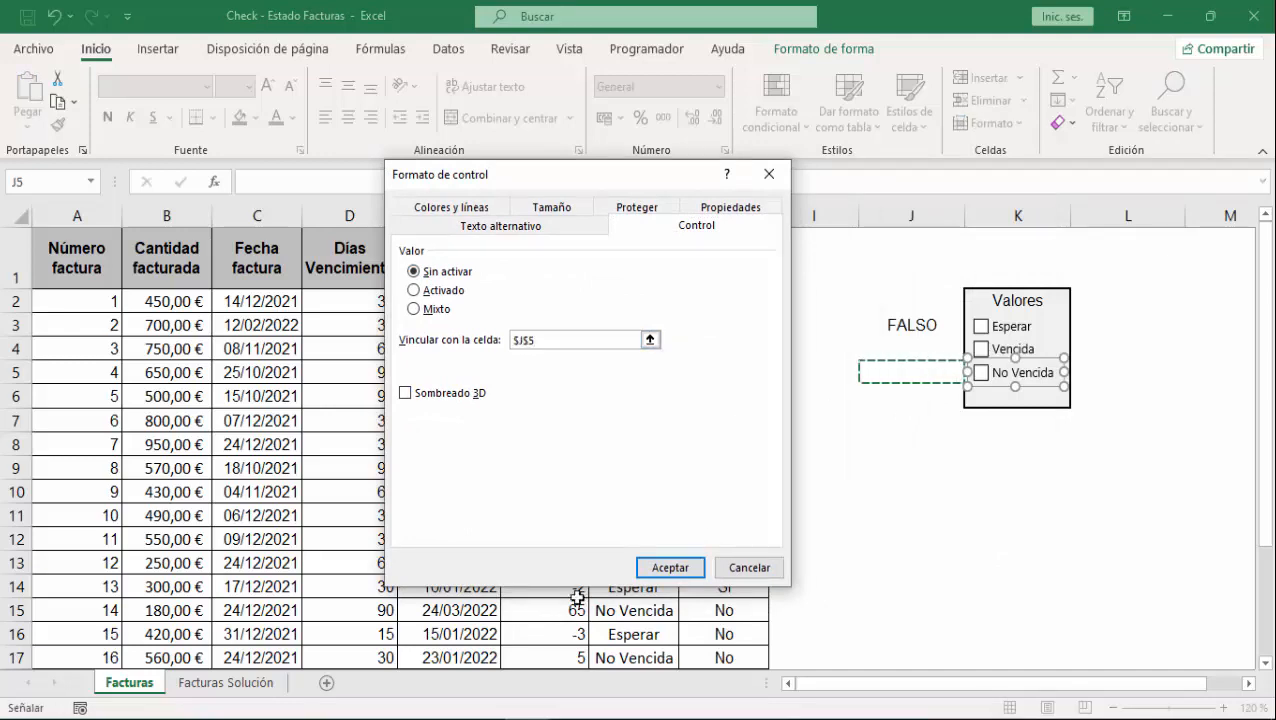
{"action": "left_click", "coordinate": [669, 568]}
{"action": "left_click", "coordinate": [1091, 468]}
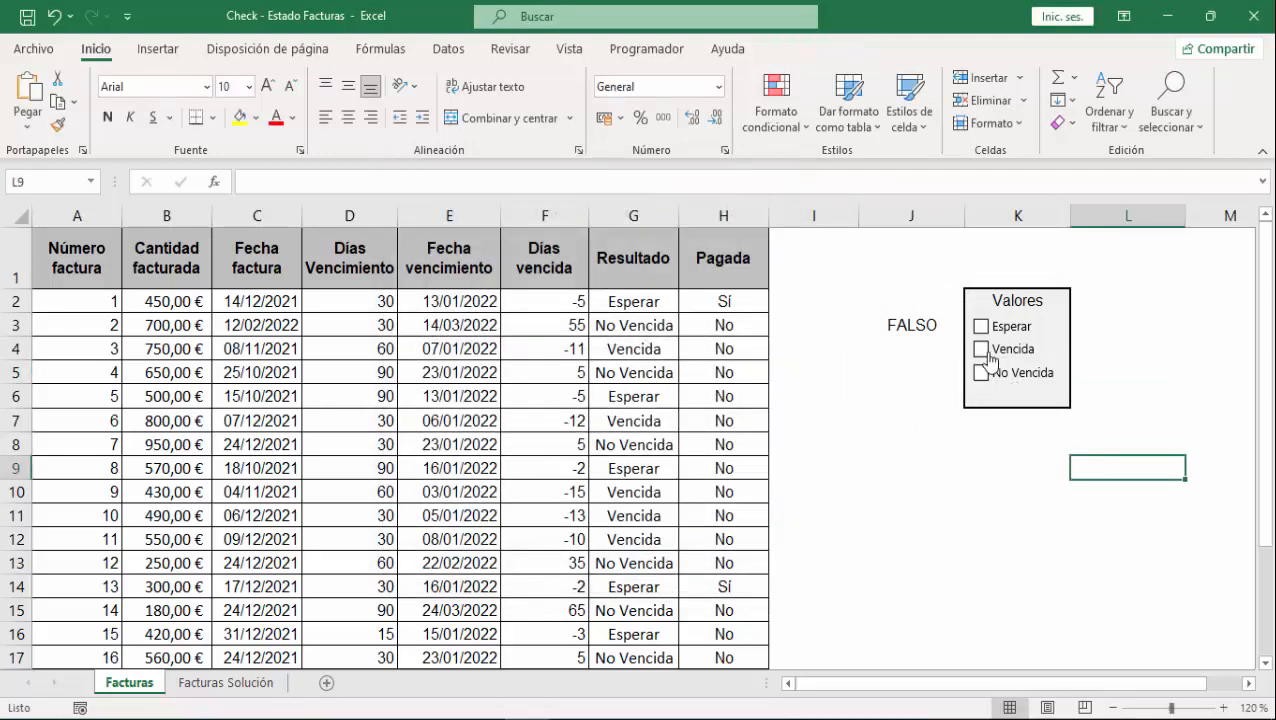
- Test the Vencida and No Vencida checkboxes by toggling them, leaving only No Vencida ticked
{"action": "left_click", "coordinate": [981, 349]}
{"action": "left_click", "coordinate": [982, 374]}
{"action": "left_click", "coordinate": [983, 376]}
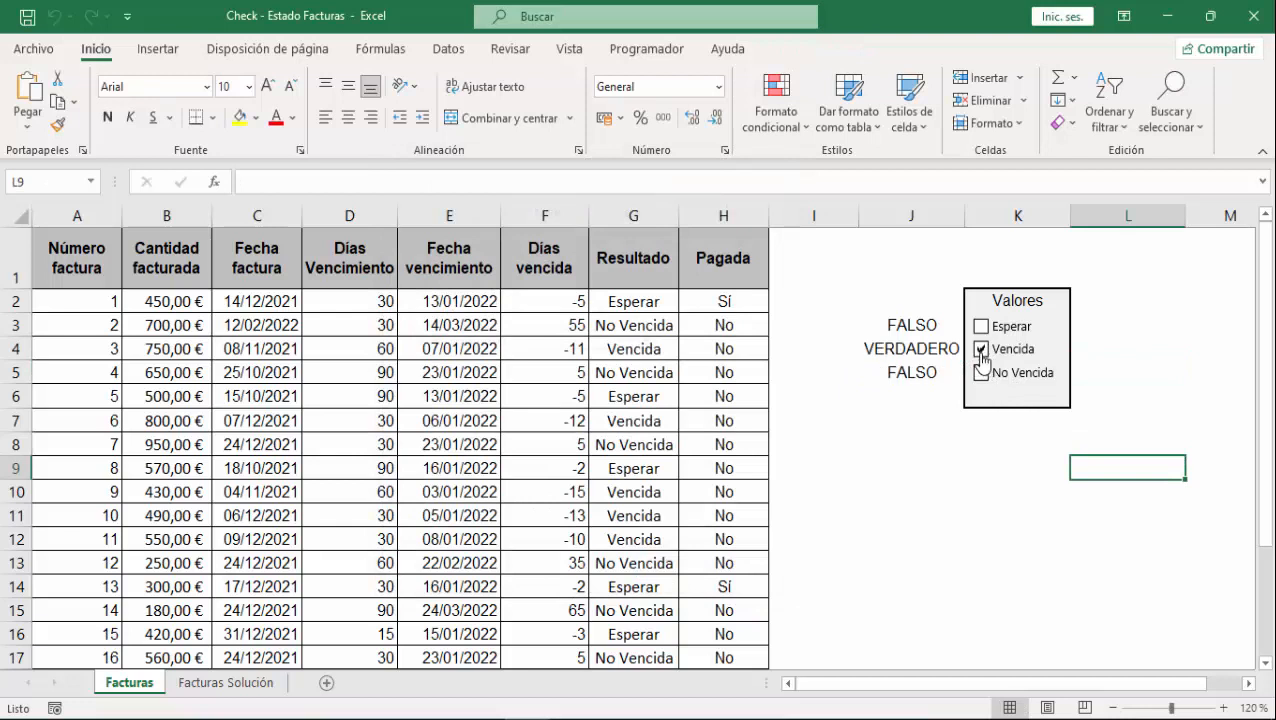
{"action": "left_click", "coordinate": [981, 349]}
{"action": "left_click", "coordinate": [981, 373]}
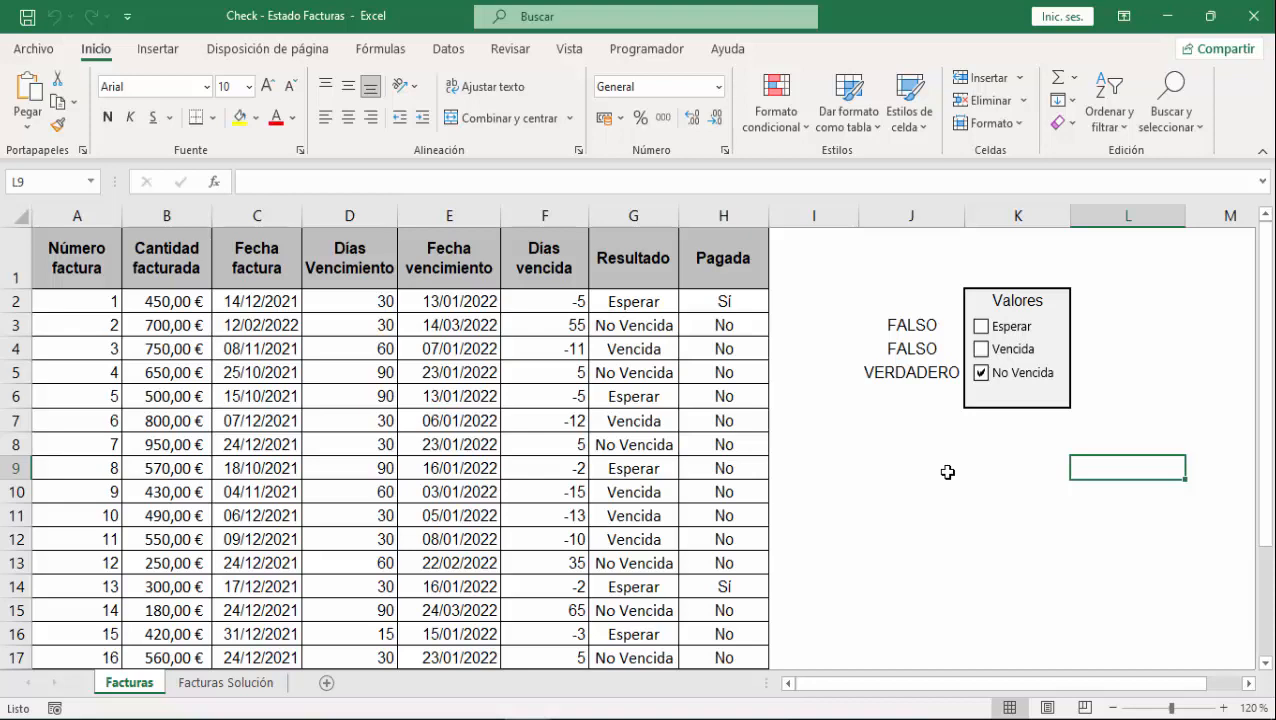
- Start a new formula-based conditional formatting rule for the invoice data in A2:H24
{"action": "left_click_drag", "start_coordinate": [78, 300], "coordinate": [720, 618]}
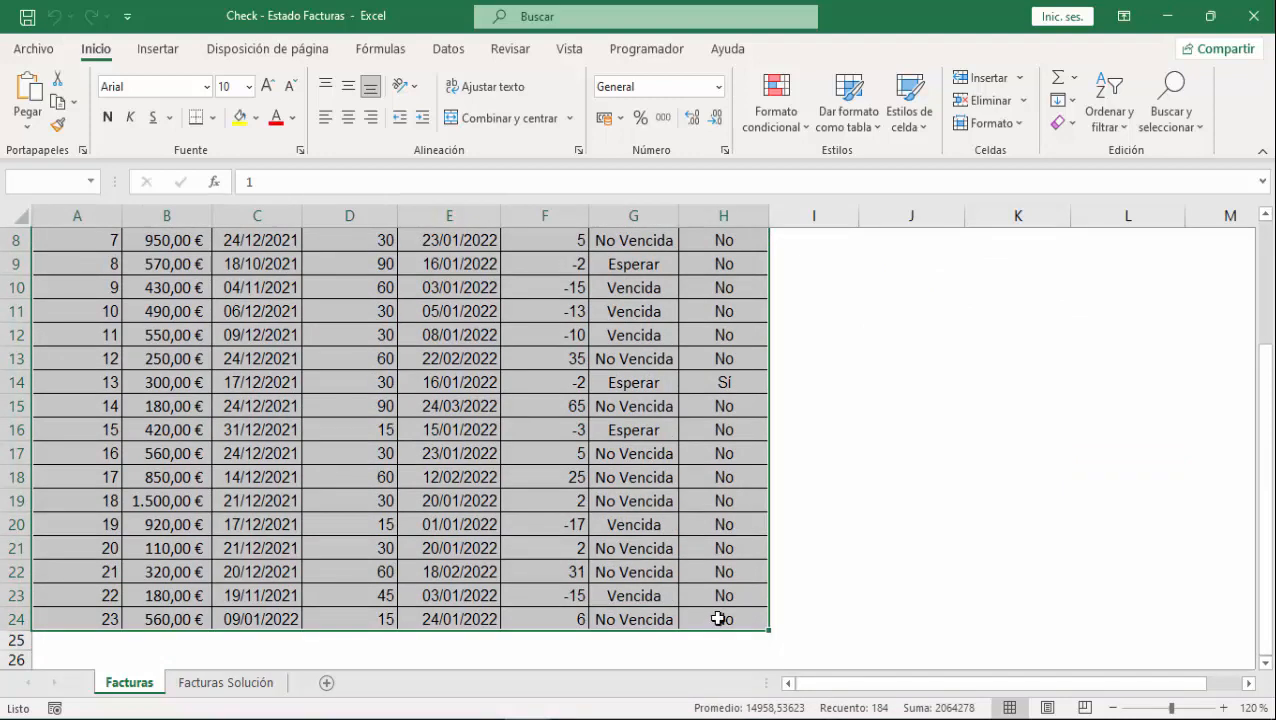
{"action": "scroll", "coordinate": [638, 517], "scroll_direction": "up", "scroll_amount": 2}
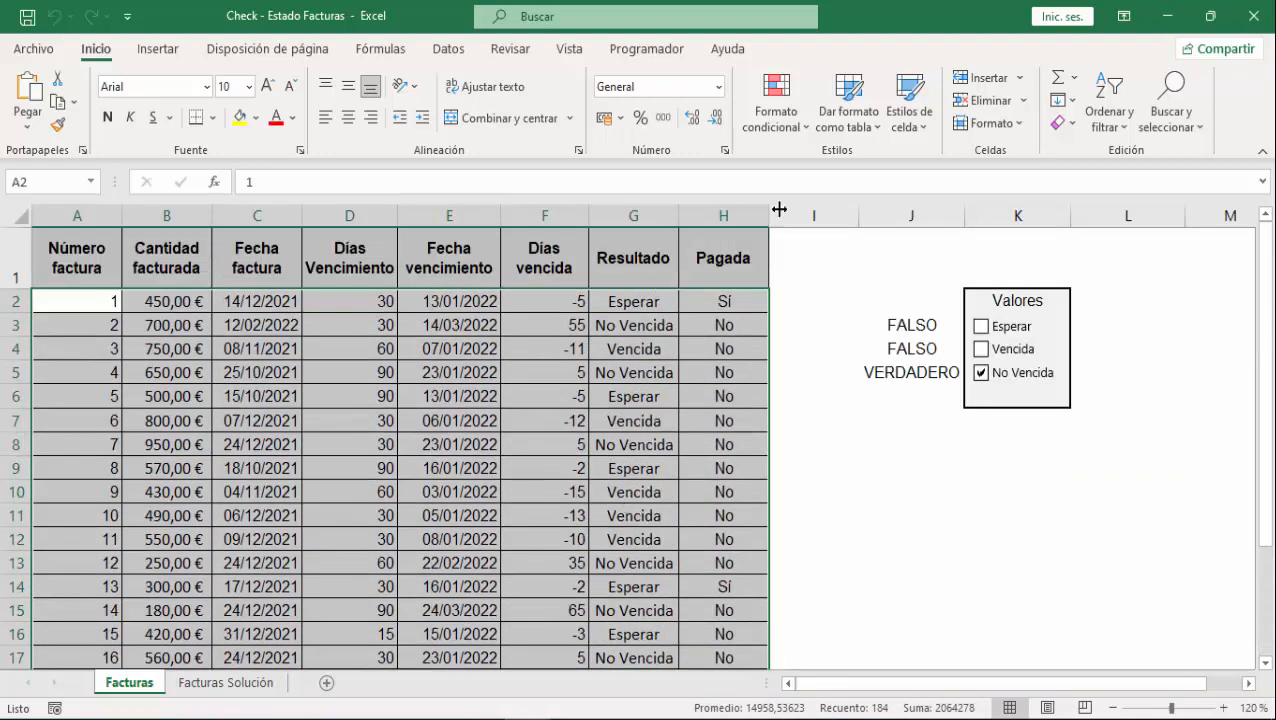
{"action": "left_click", "coordinate": [783, 133]}
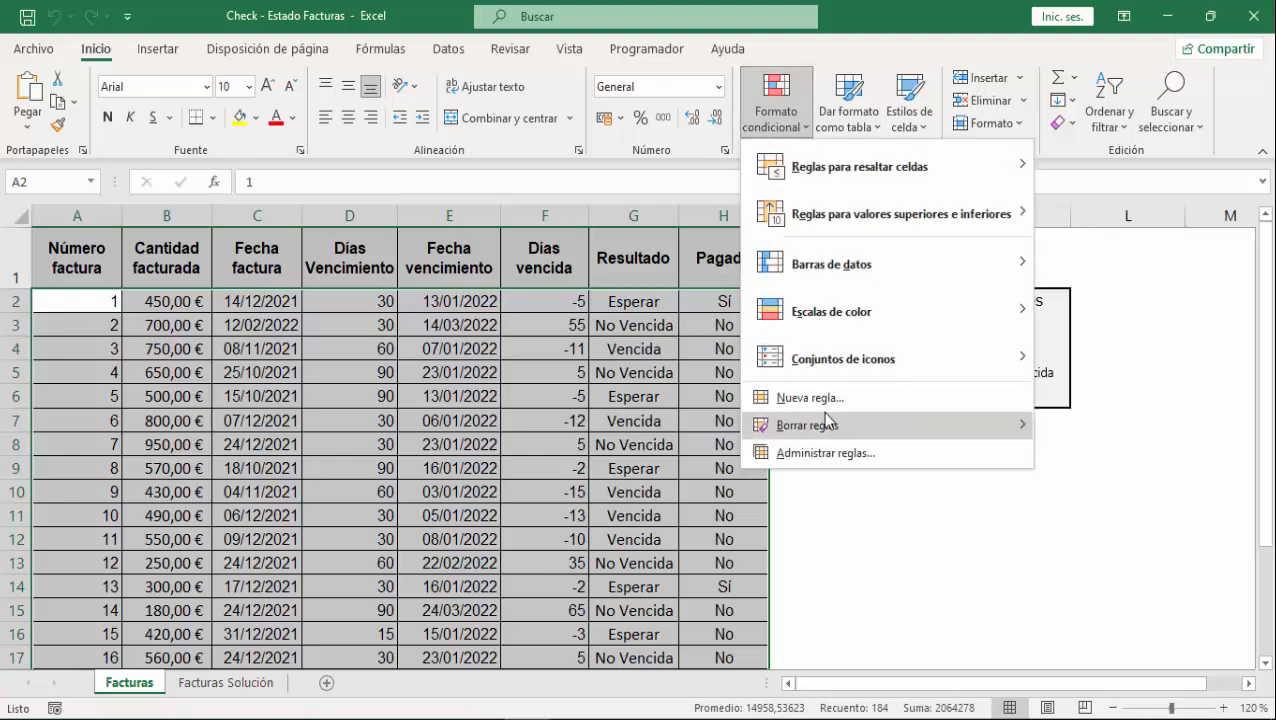
{"action": "left_click", "coordinate": [813, 400]}
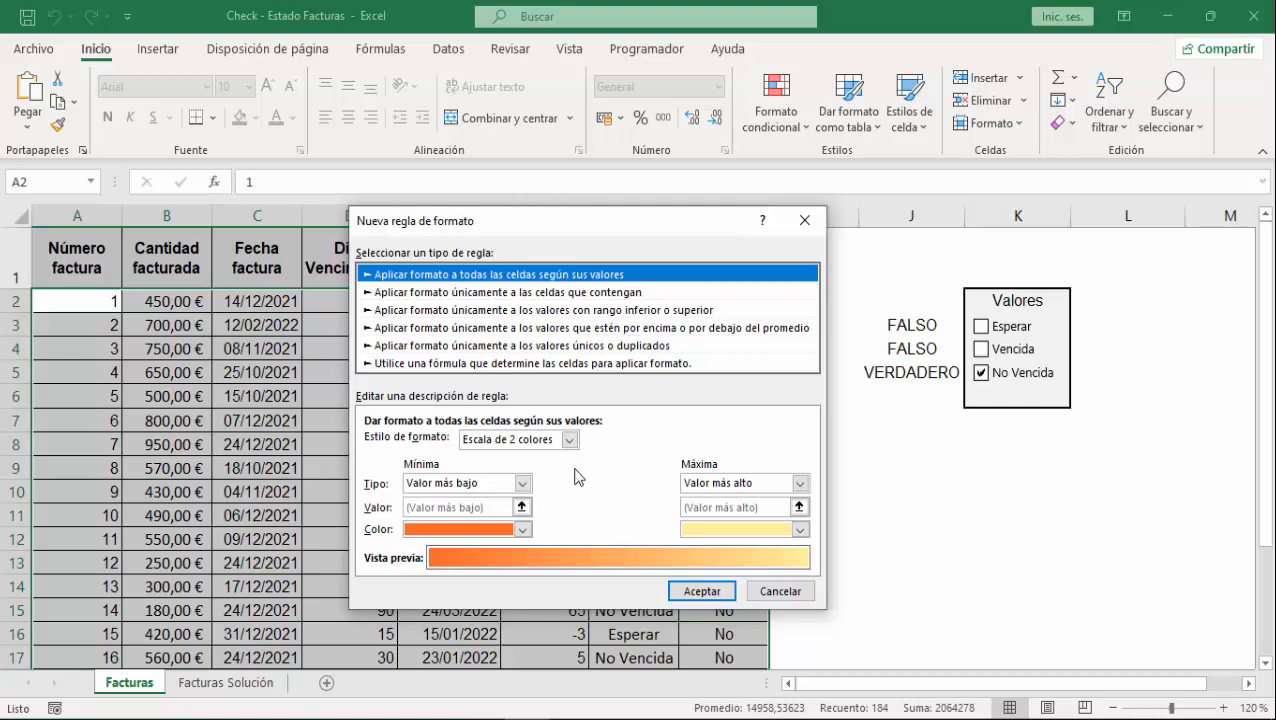
{"action": "left_click", "coordinate": [484, 366]}
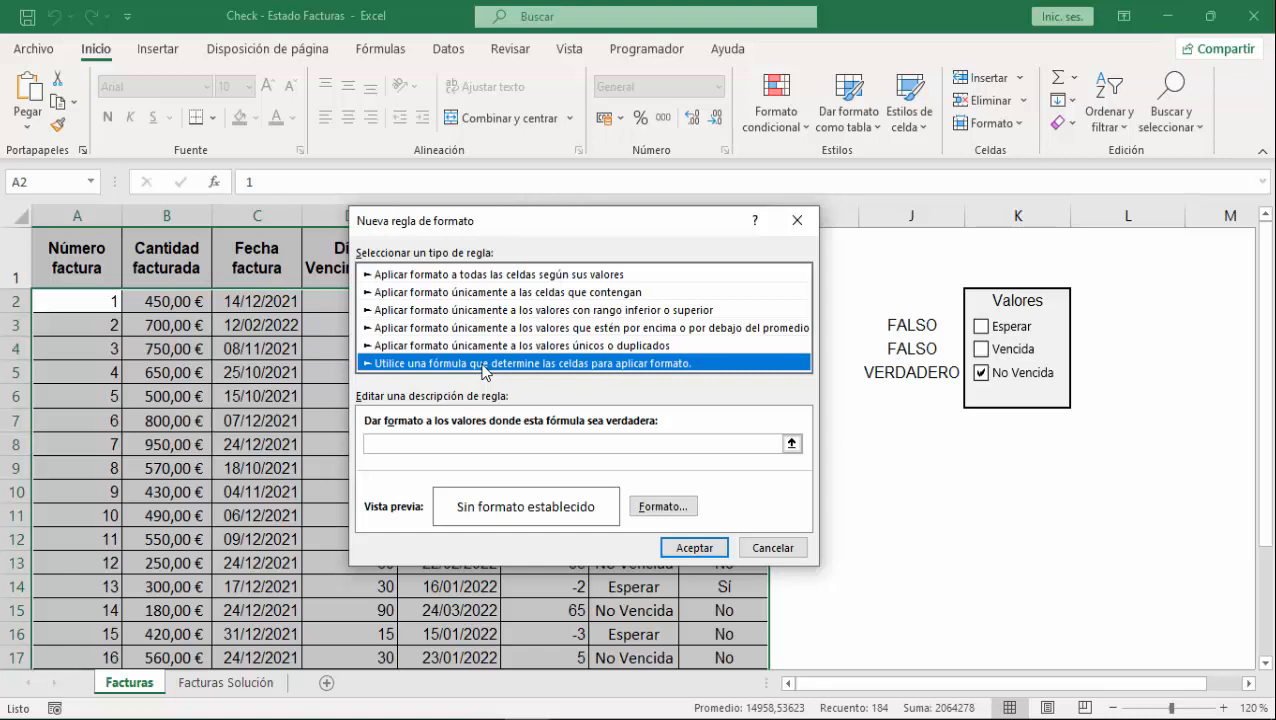
- Enter =Y($G2="Esperar";$J$3=VERDADERO) as the formula of the new formatting rule
{"action": "left_click", "coordinate": [434, 443]}
{"action": "left_click", "coordinate": [434, 443]}
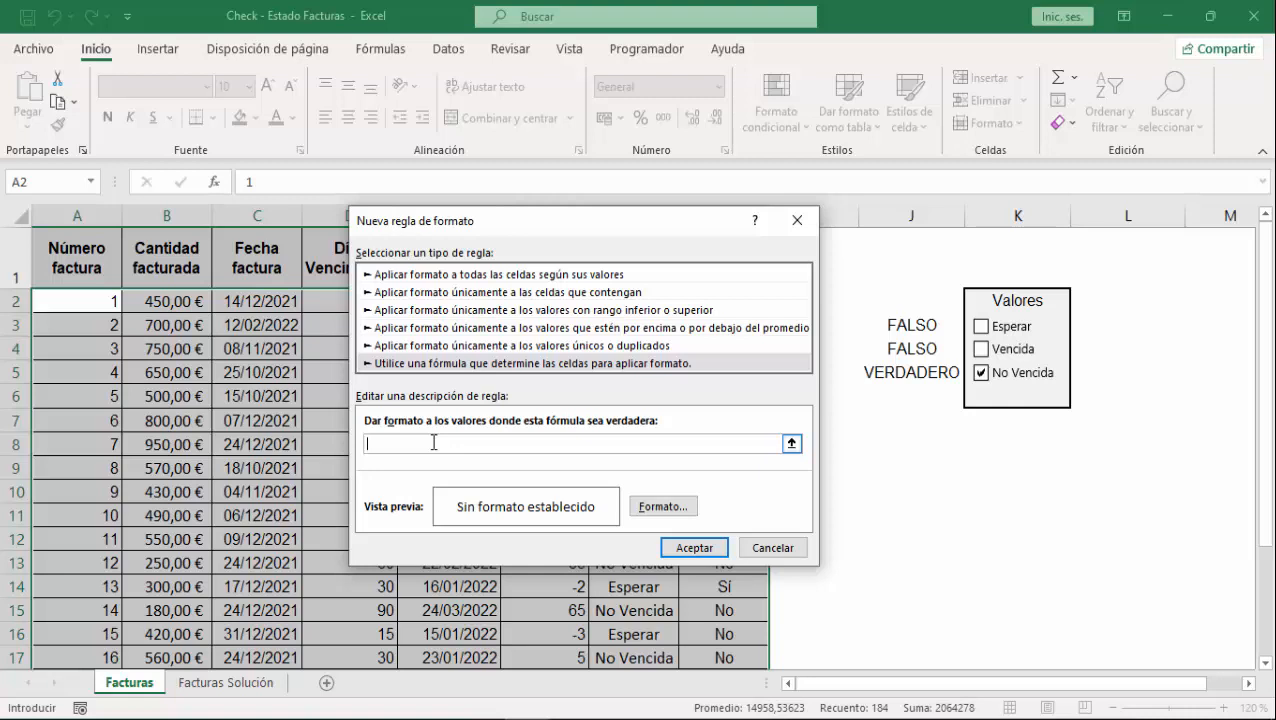
{"action": "type", "text": "=Y("}
{"action": "left_click_drag", "start_coordinate": [549, 225], "coordinate": [558, 342]}
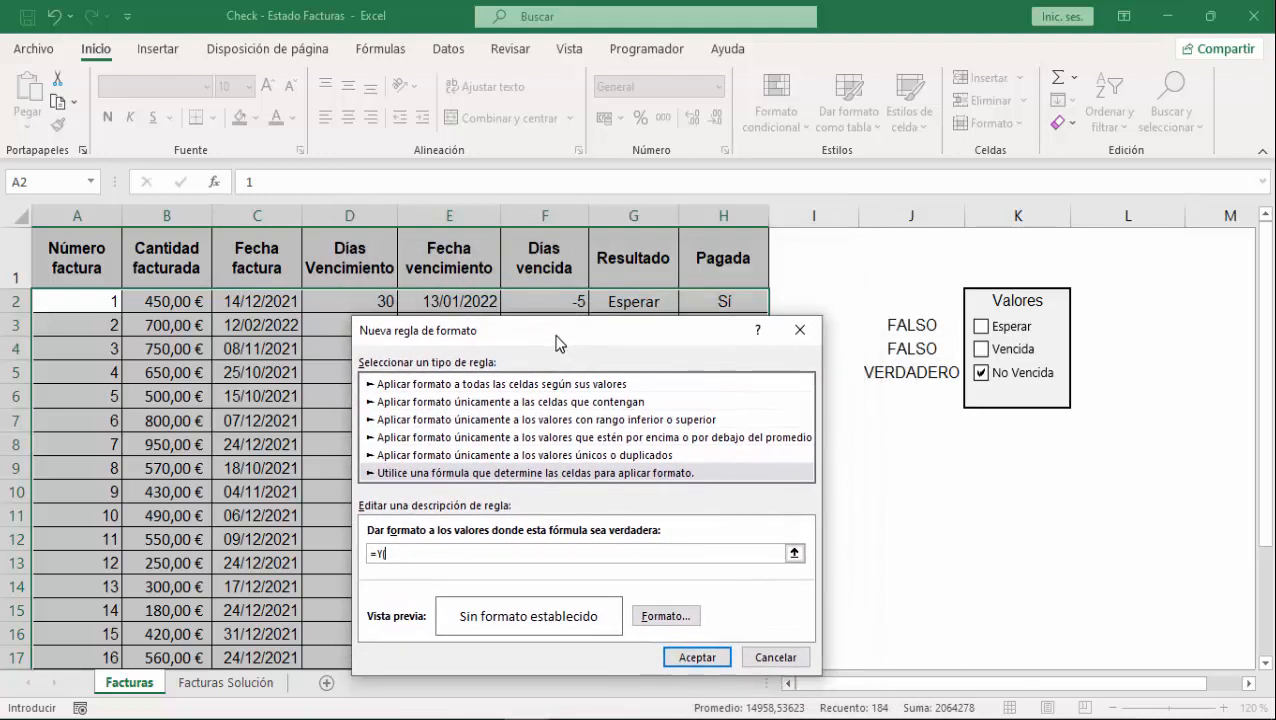
{"action": "left_click", "coordinate": [622, 304]}
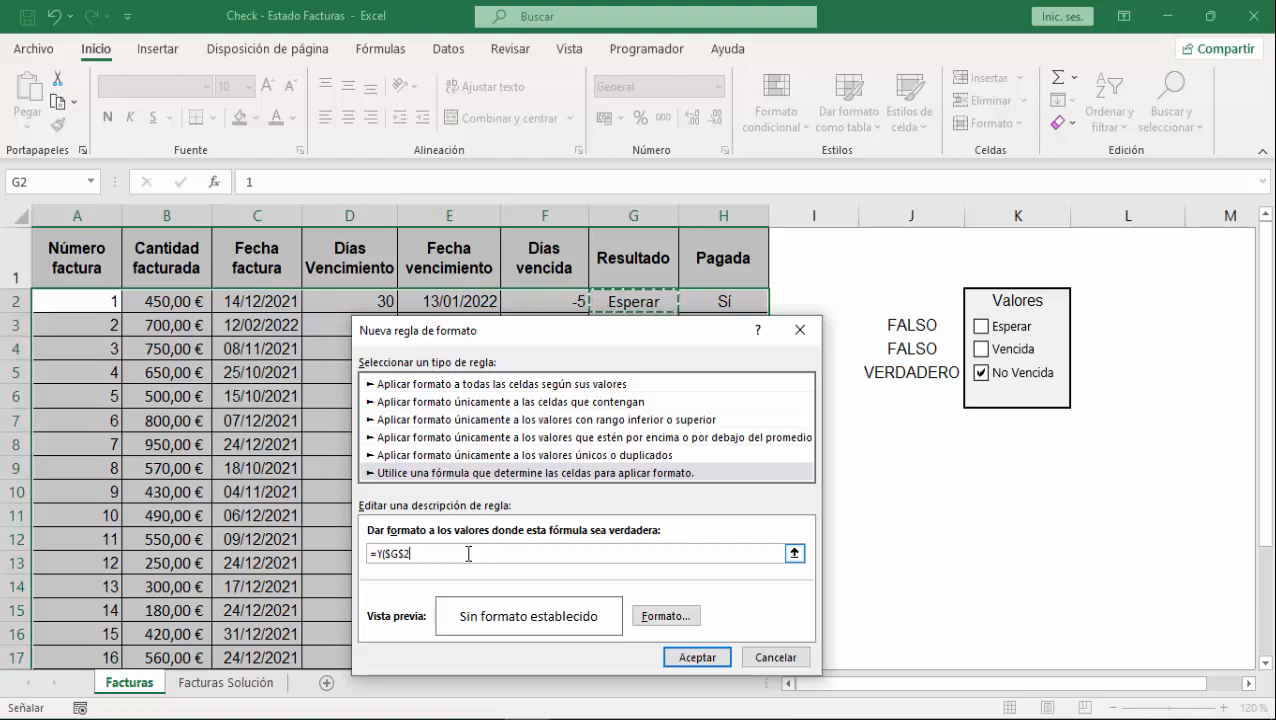
{"action": "key", "text": "F4"}
{"action": "key", "text": "F4"}
{"action": "type", "text": "="}
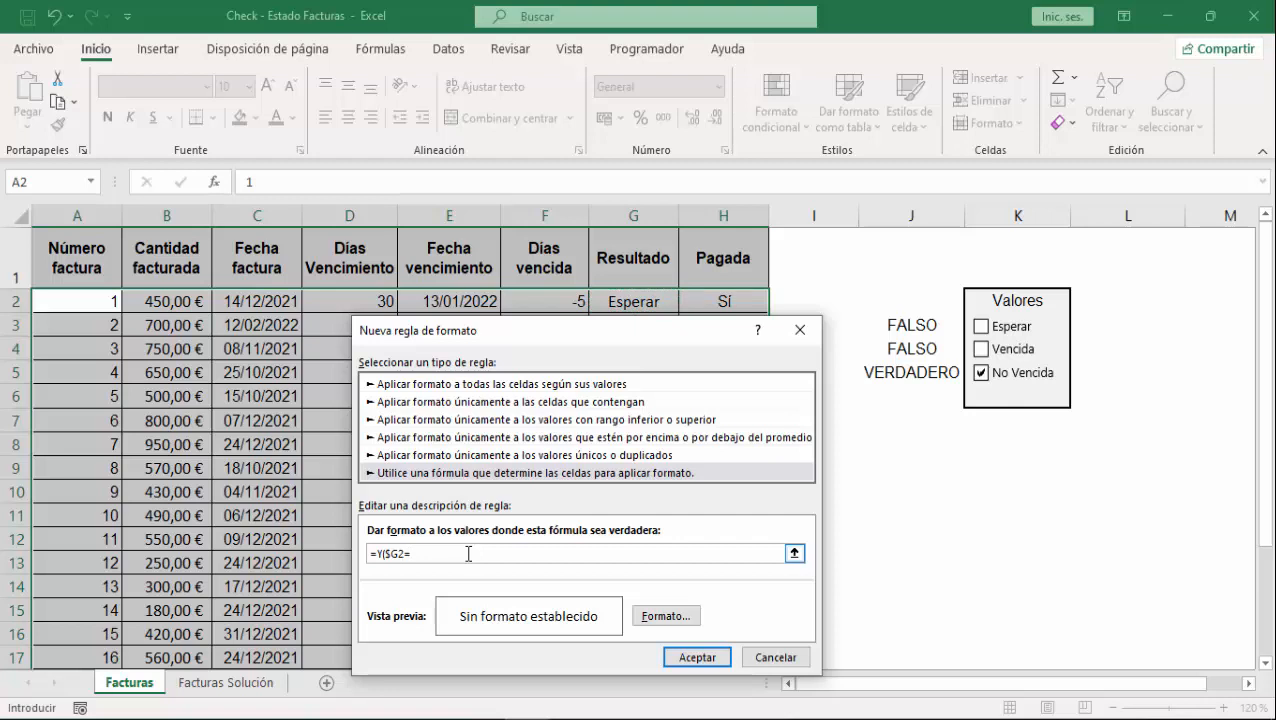
{"action": "type", "text": "\"Esperar\";"}
{"action": "left_click", "coordinate": [913, 325]}
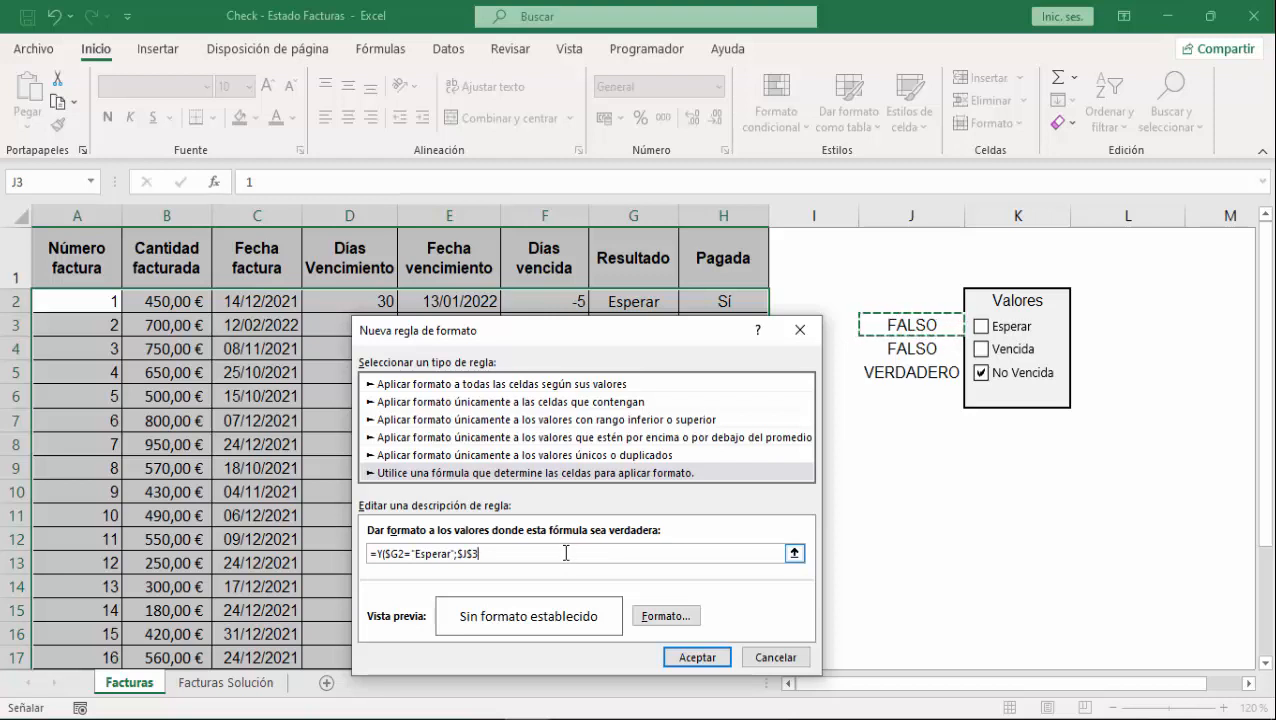
{"action": "type", "text": "=VERDADERO"}
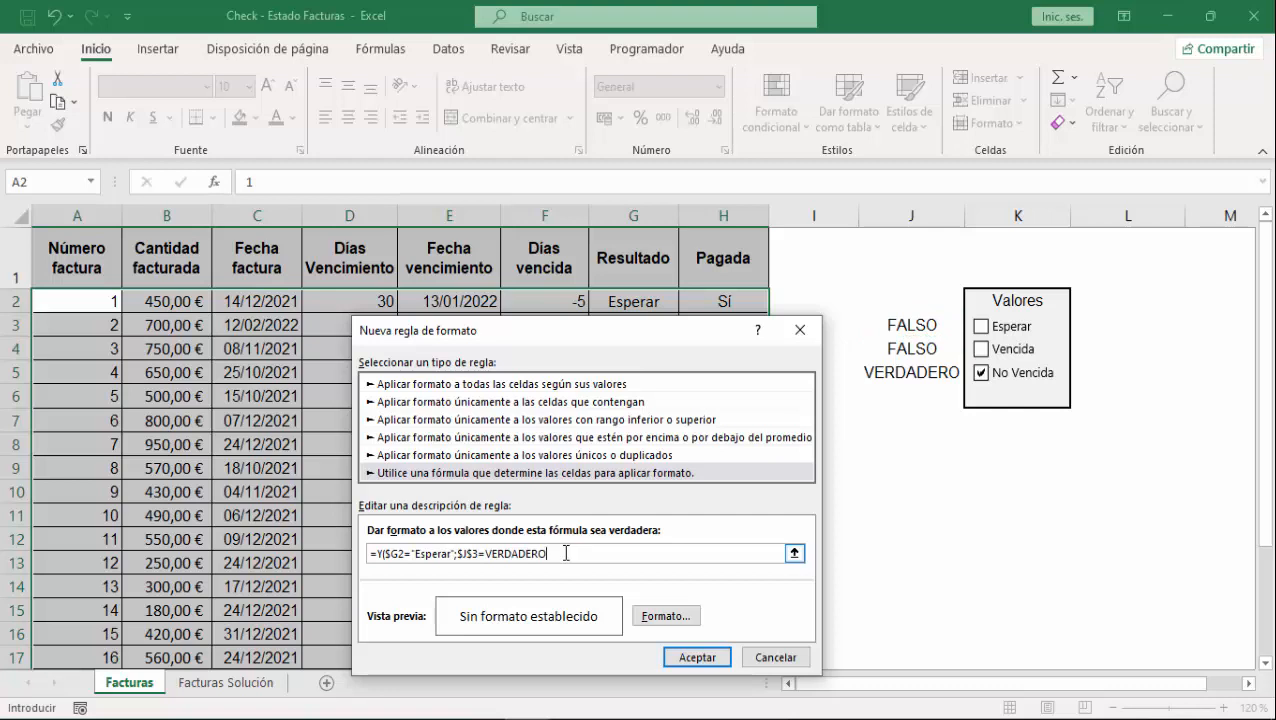
{"action": "type", "text": ")"}
- Give the Esperar formatting rule a yellow fill and apply it to the invoice data
{"action": "left_click", "coordinate": [664, 616]}
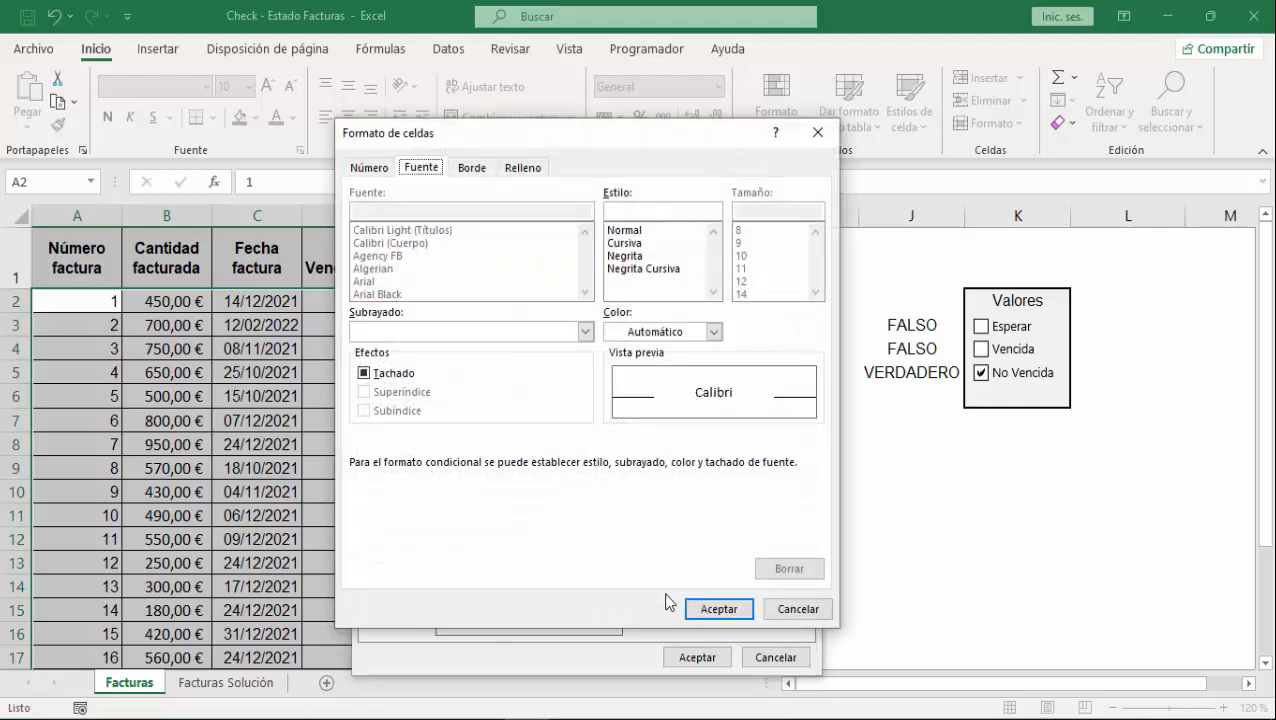
{"action": "left_click", "coordinate": [521, 169]}
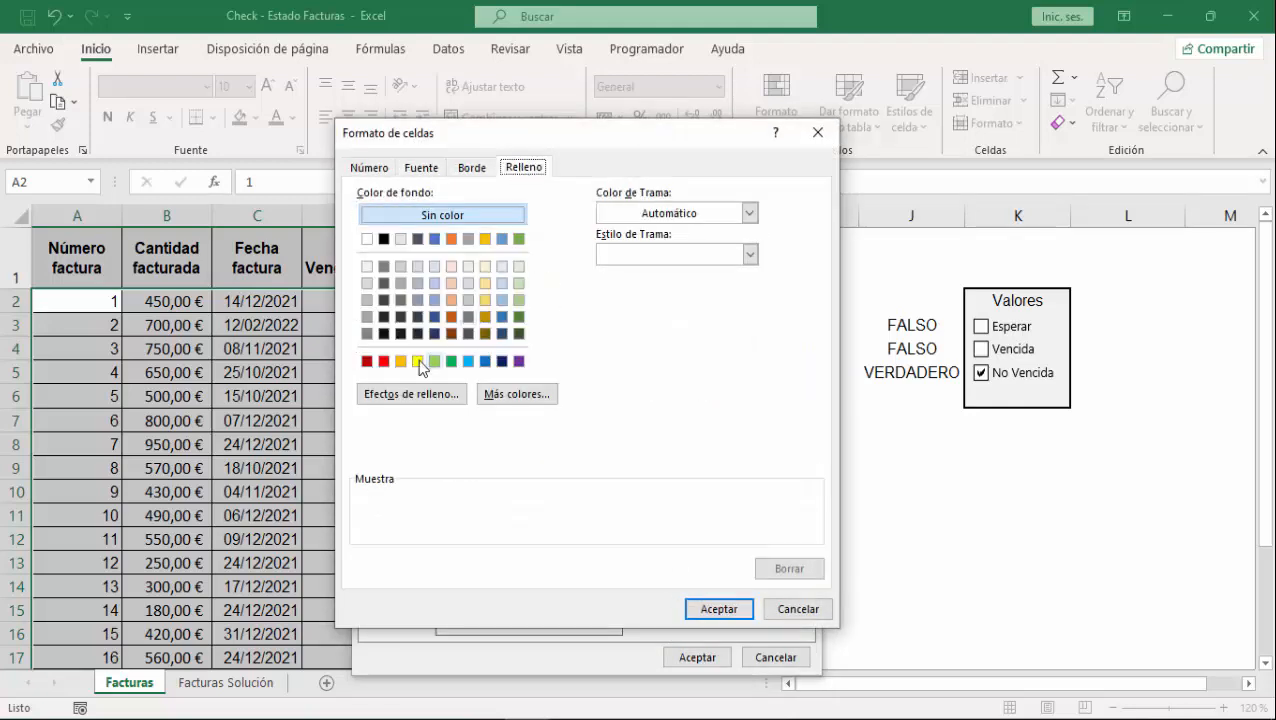
{"action": "left_click", "coordinate": [418, 361]}
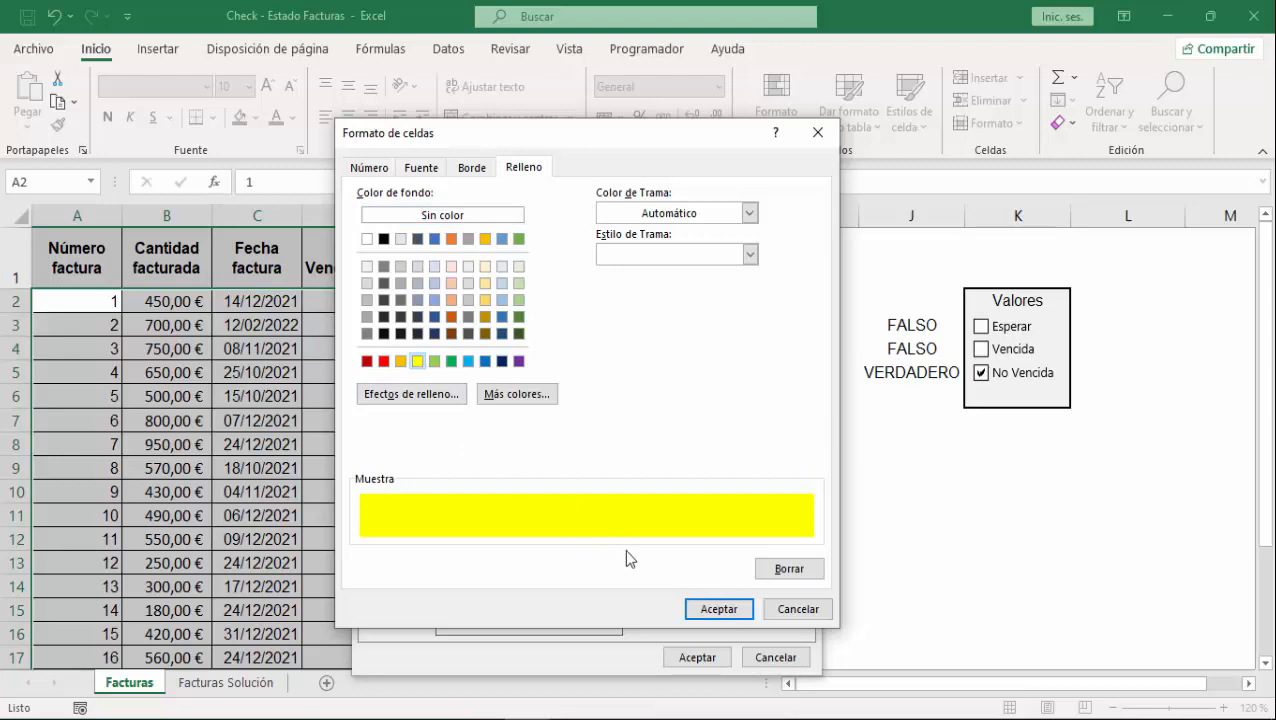
{"action": "left_click", "coordinate": [690, 607]}
{"action": "left_click", "coordinate": [700, 658]}
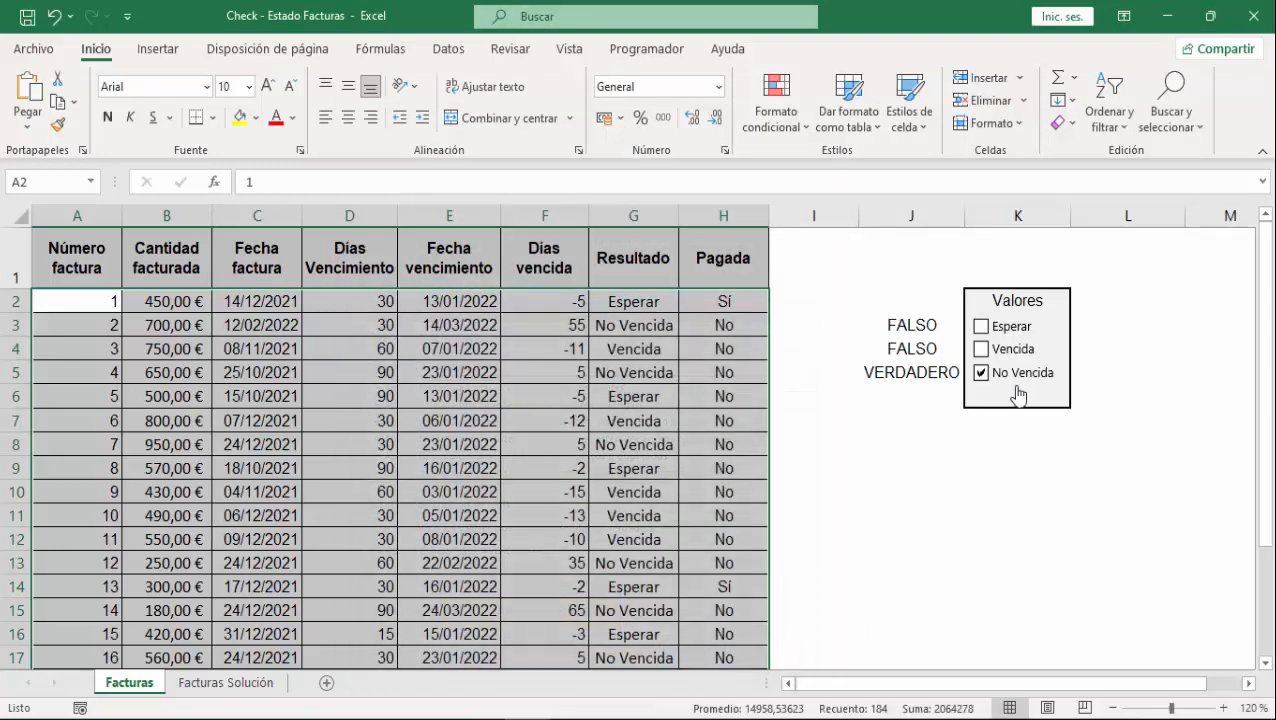
- Untick No Vencida, and test the Esperar highlighting by switching its checkbox on and off
{"action": "left_click", "coordinate": [981, 373]}
{"action": "left_click", "coordinate": [981, 328]}
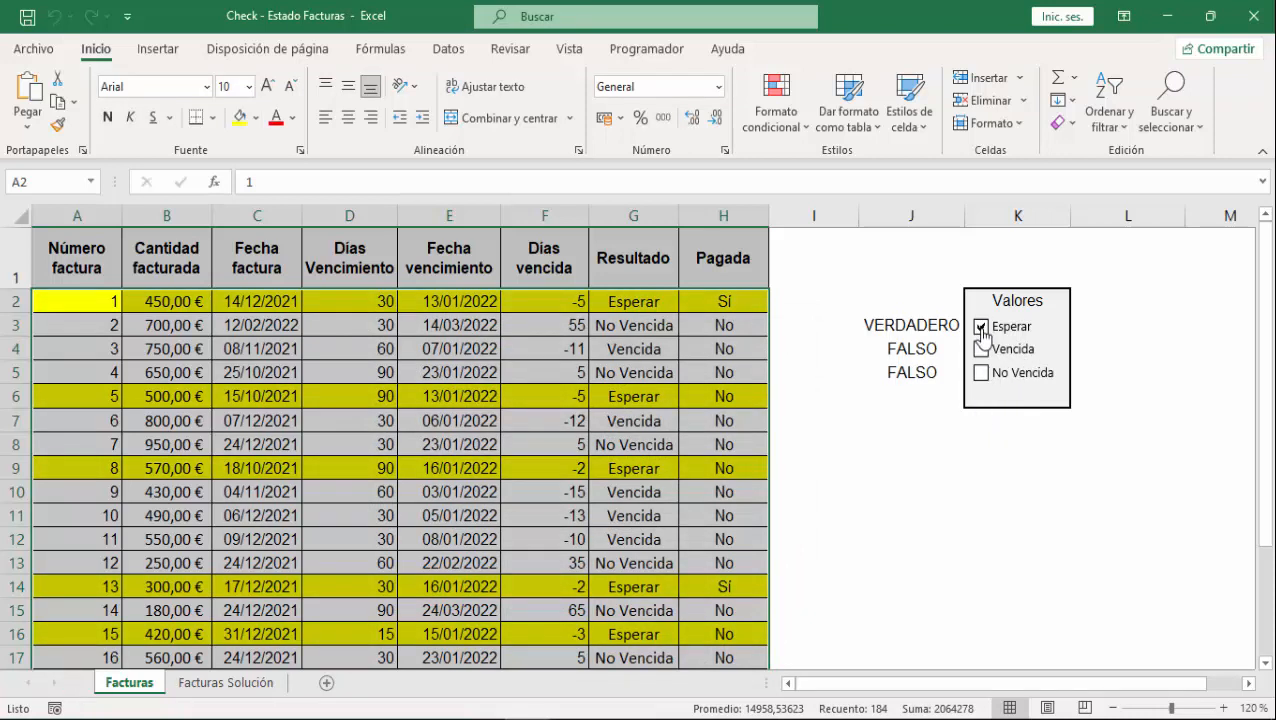
{"action": "left_click", "coordinate": [981, 328]}
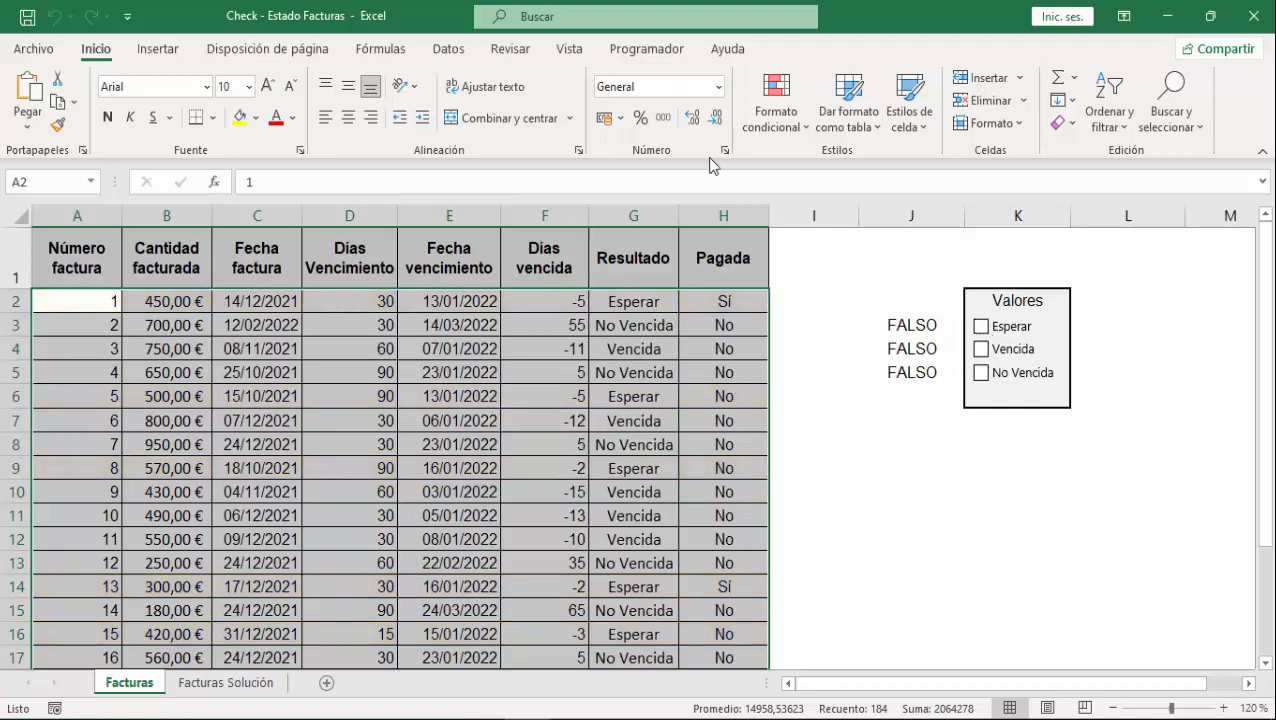
- Set up a new formula-based conditional formatting rule for the invoice data with =Y($G2="Vencida";$J$4)
{"action": "left_click", "coordinate": [772, 118]}
{"action": "left_click", "coordinate": [808, 398]}
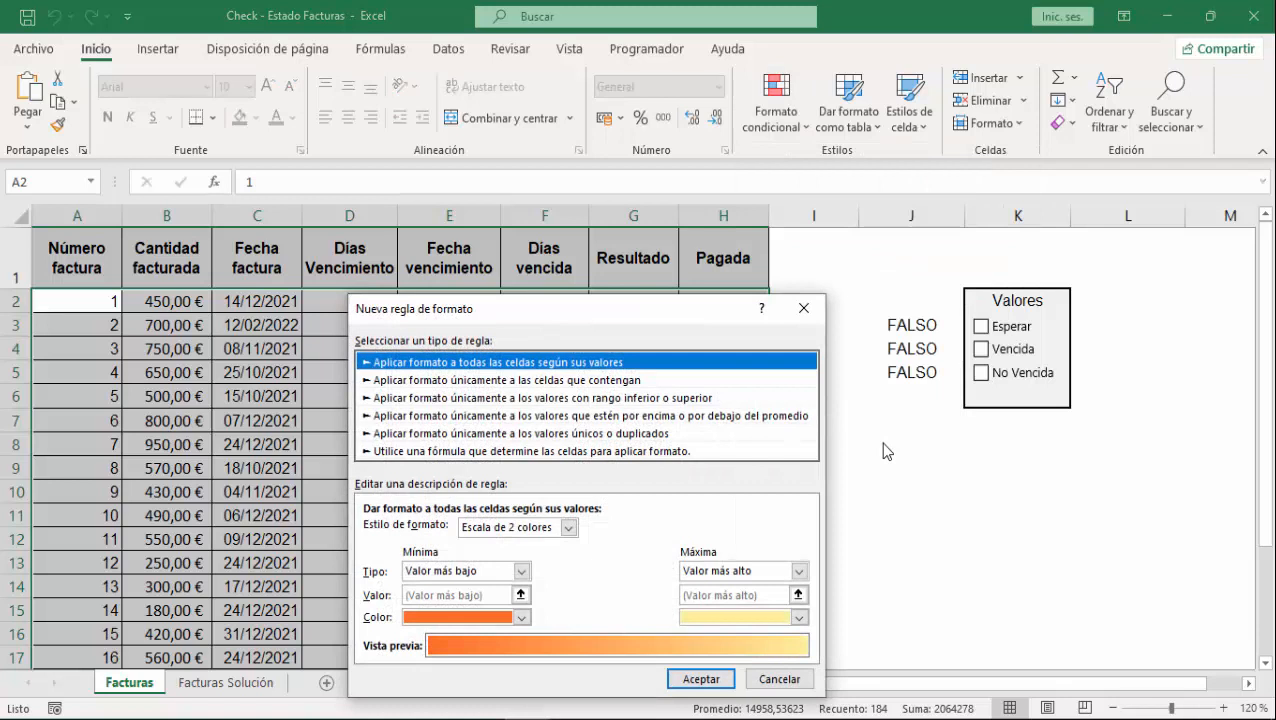
{"action": "left_click", "coordinate": [480, 451]}
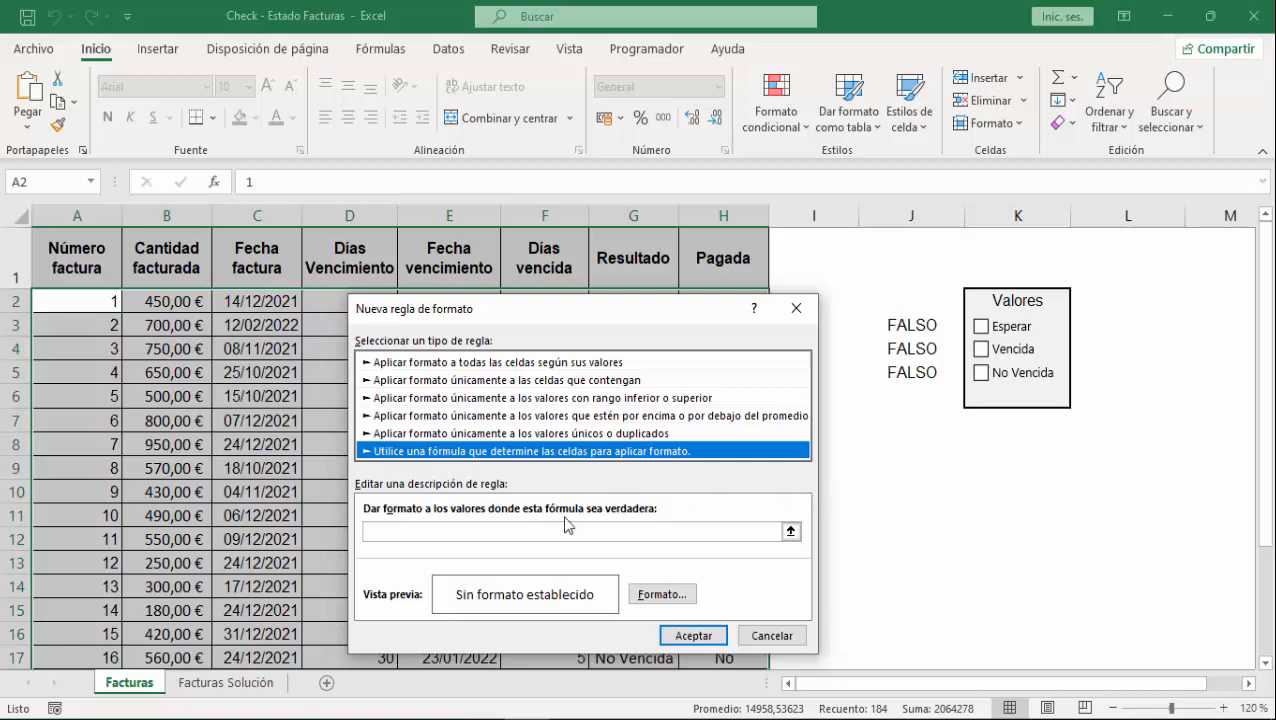
{"action": "left_click_drag", "start_coordinate": [512, 312], "coordinate": [546, 346]}
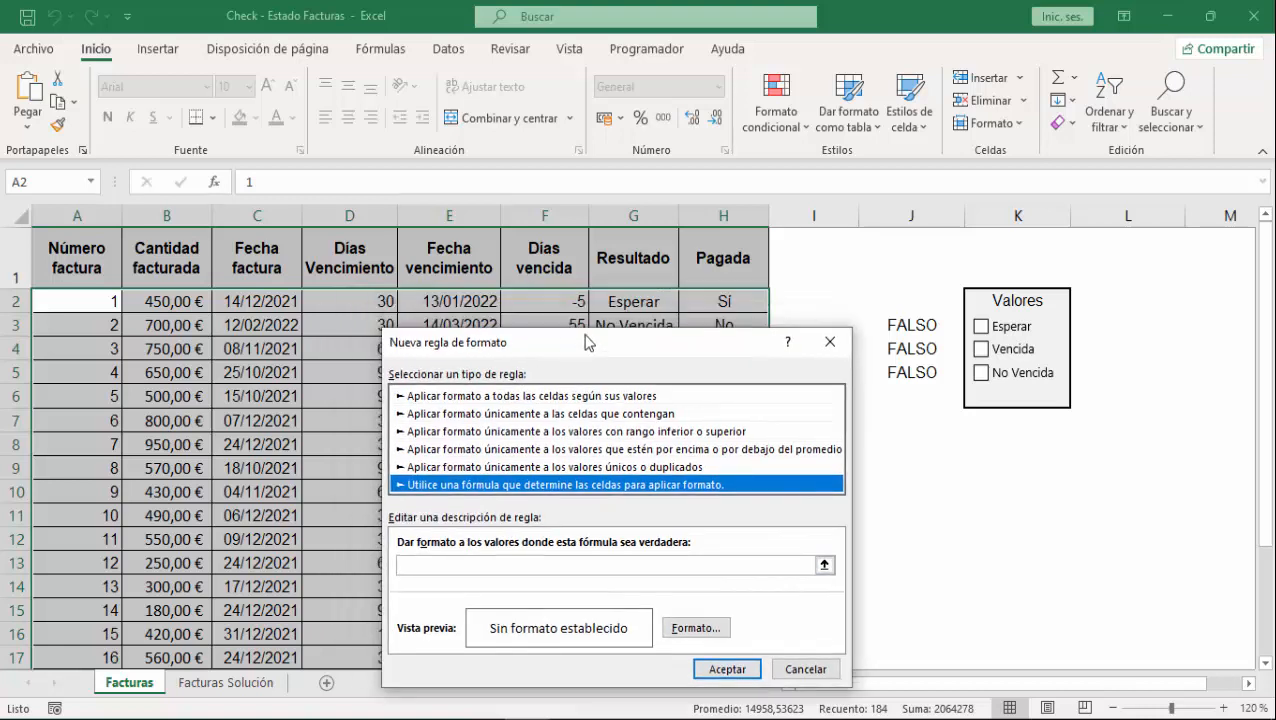
{"action": "left_click", "coordinate": [489, 565]}
{"action": "type", "text": "=Y("}
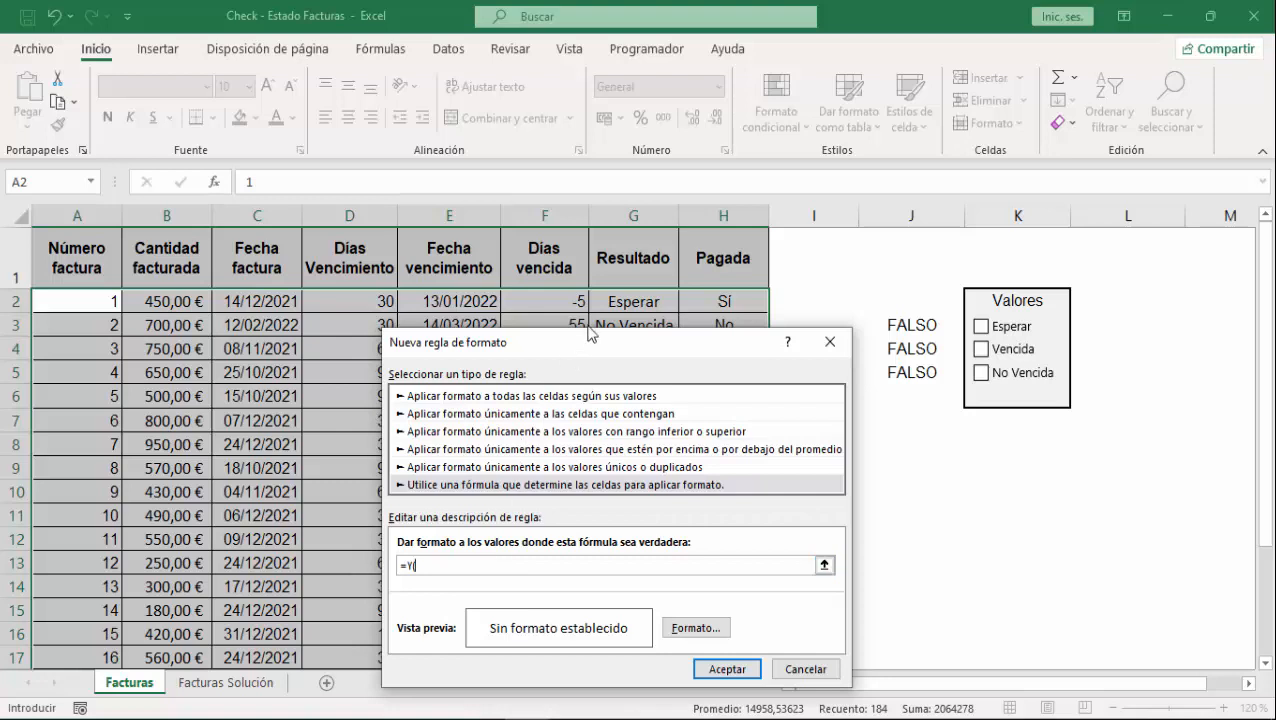
{"action": "left_click", "coordinate": [617, 303]}
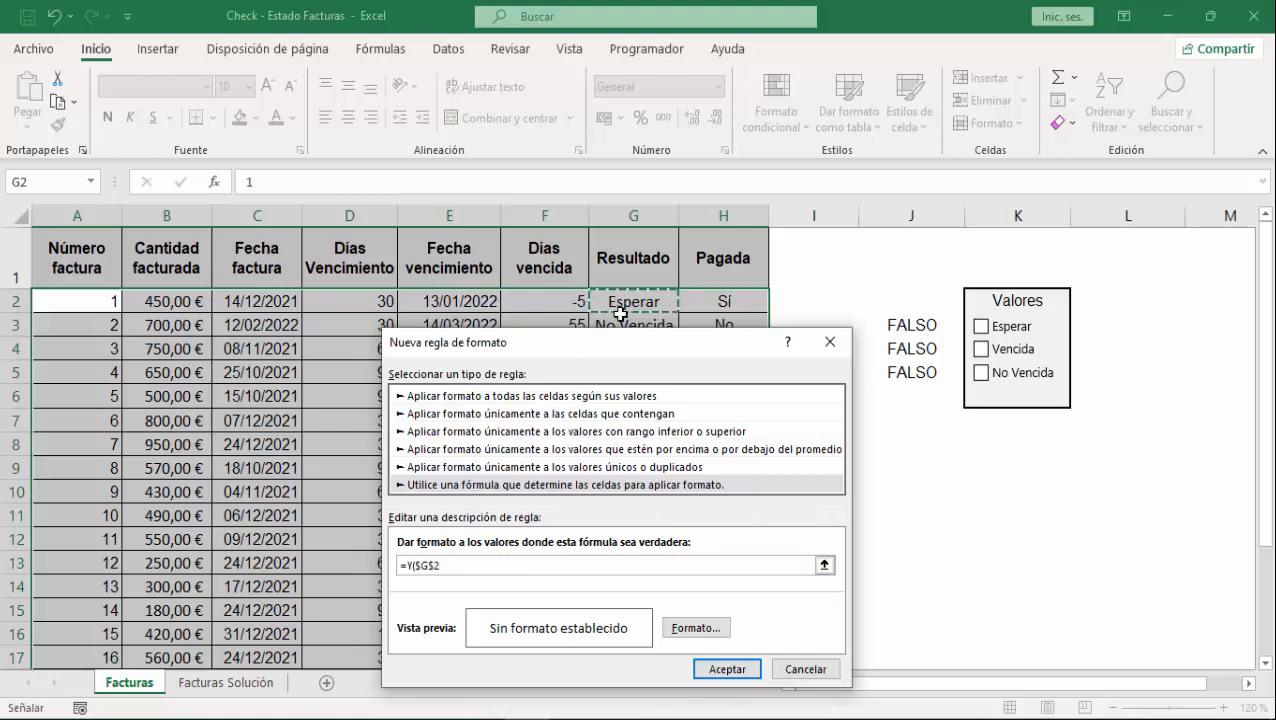
{"action": "key", "text": "F4"}
{"action": "key", "text": "F4"}
{"action": "type", "text": "=\"Vencida\""}
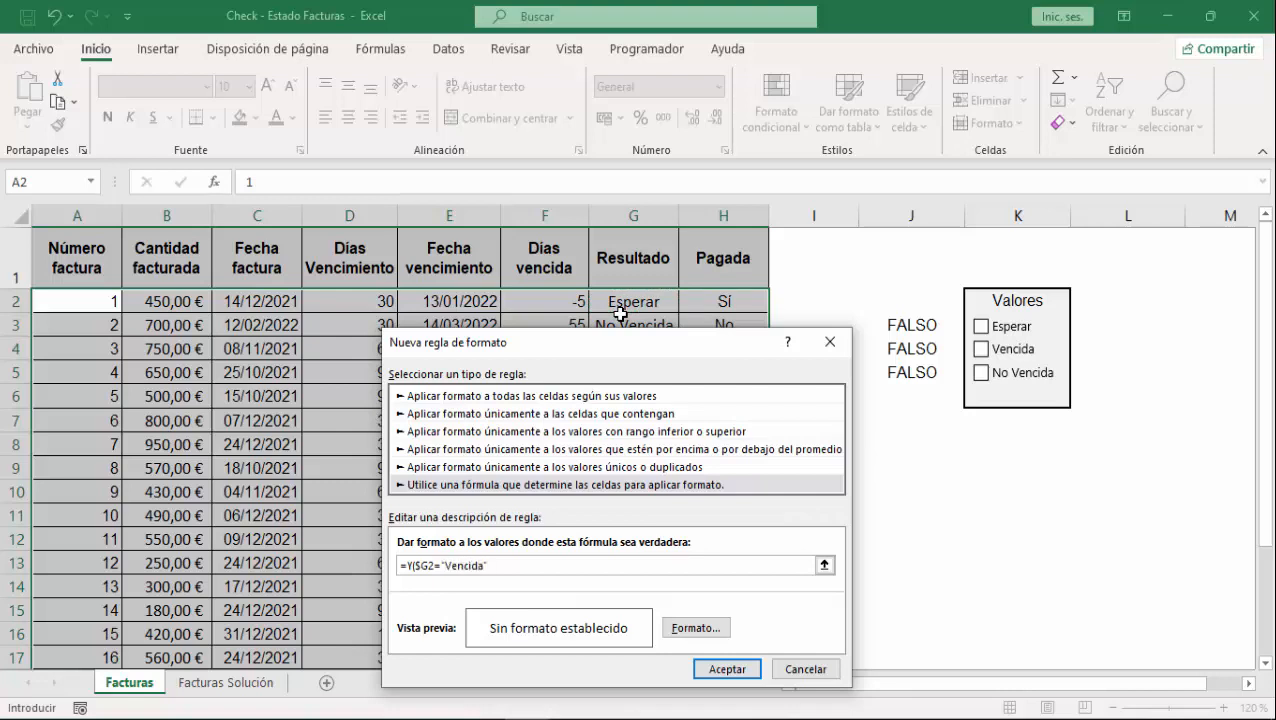
{"action": "type", "text": ";"}
{"action": "left_click", "coordinate": [922, 346]}
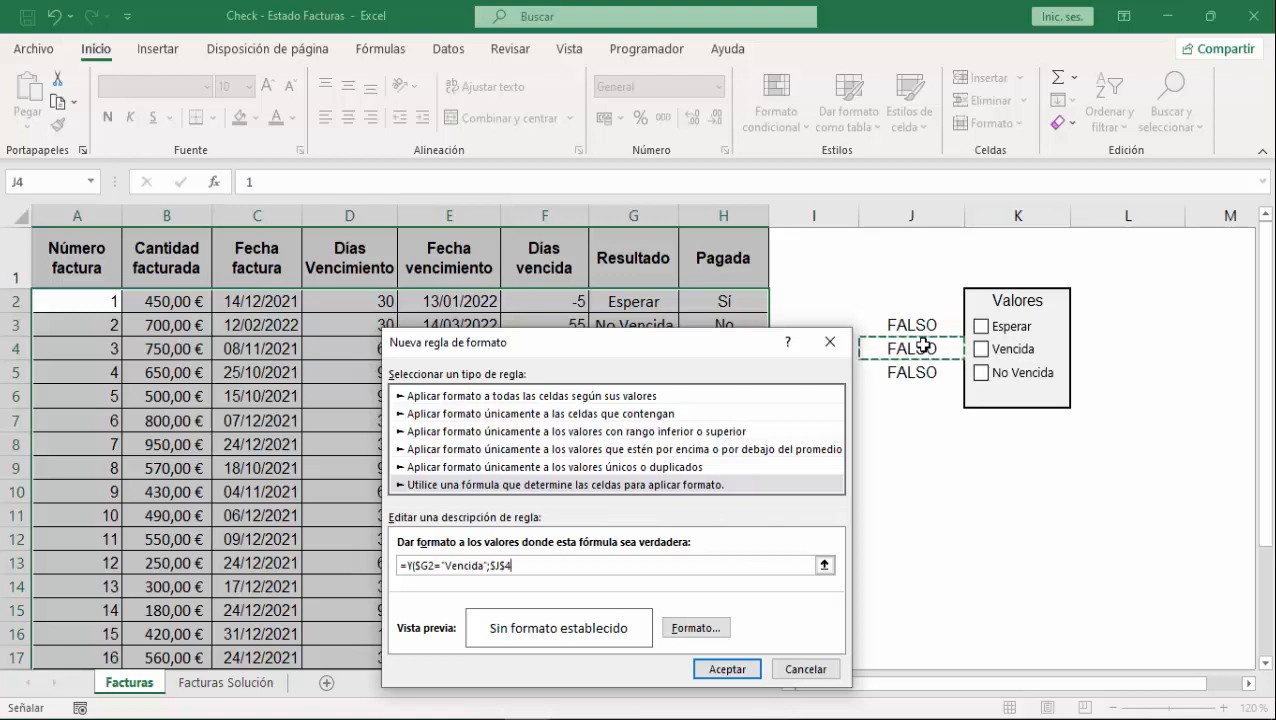
{"action": "type", "text": ")"}
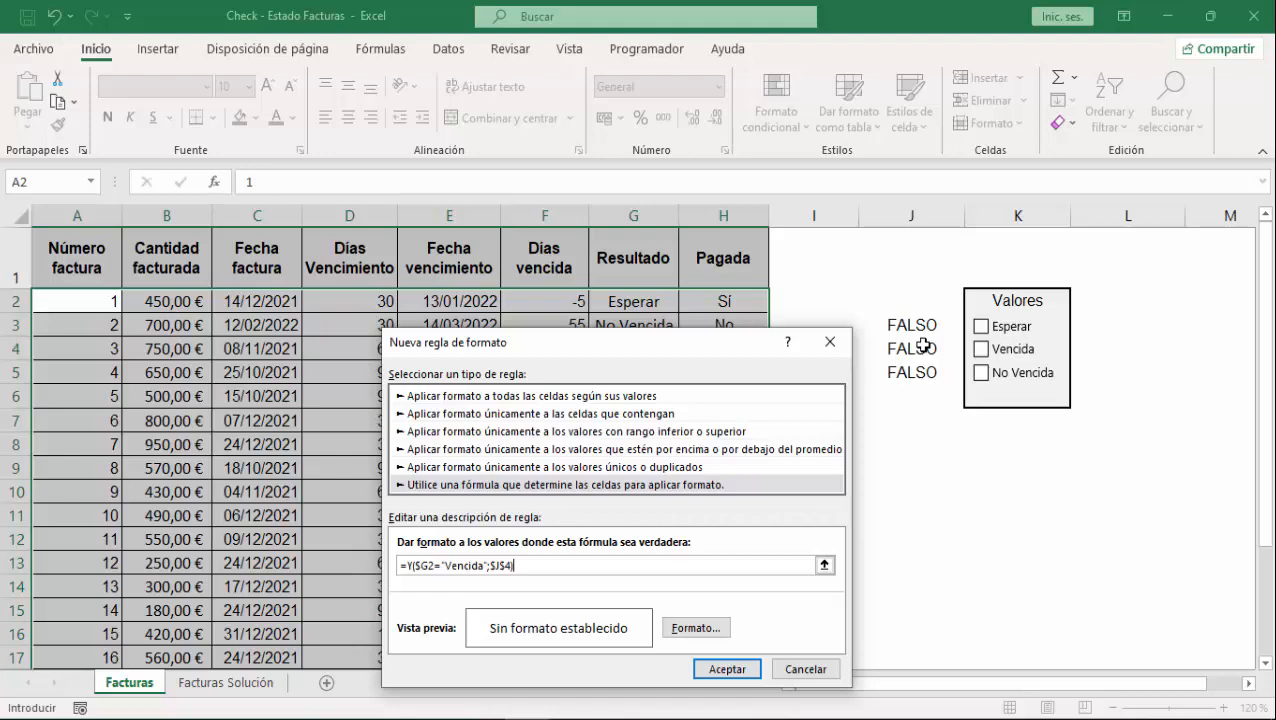
- Apply the Vencida rule with a red fill, and test it by switching the Vencida checkbox on and off
{"action": "left_click", "coordinate": [698, 628]}
{"action": "left_click", "coordinate": [383, 443]}
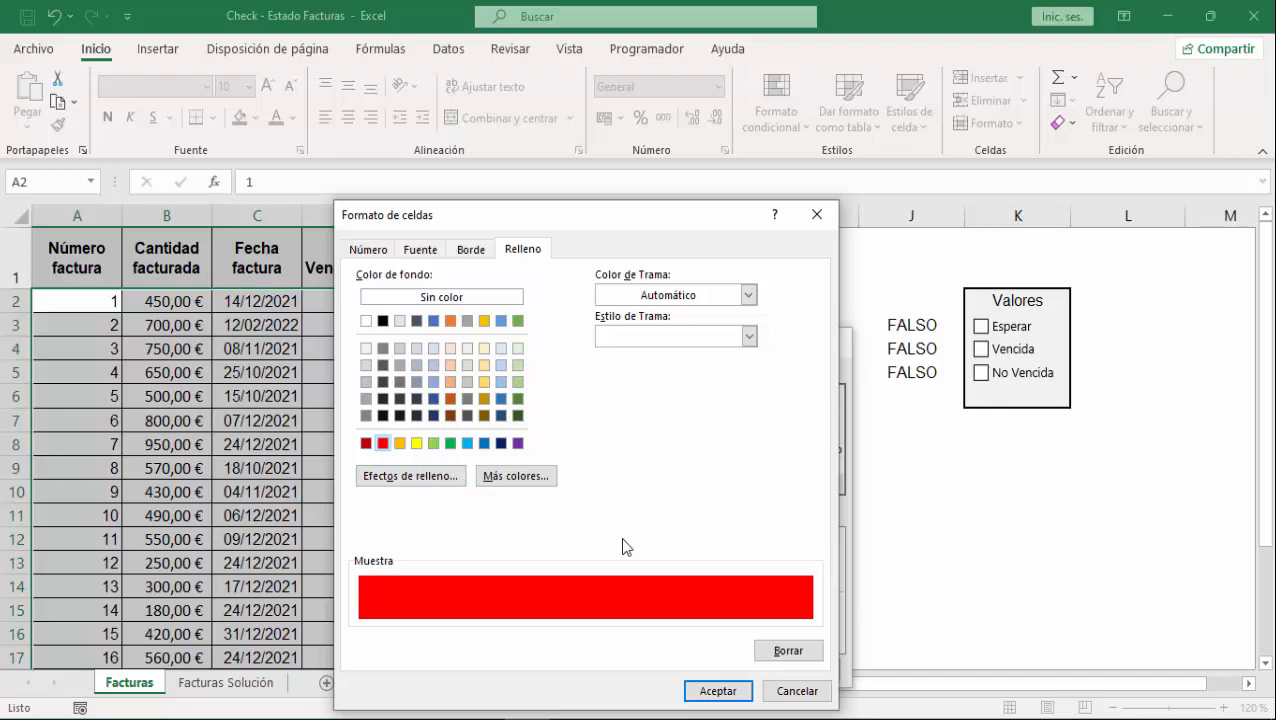
{"action": "left_click", "coordinate": [718, 690]}
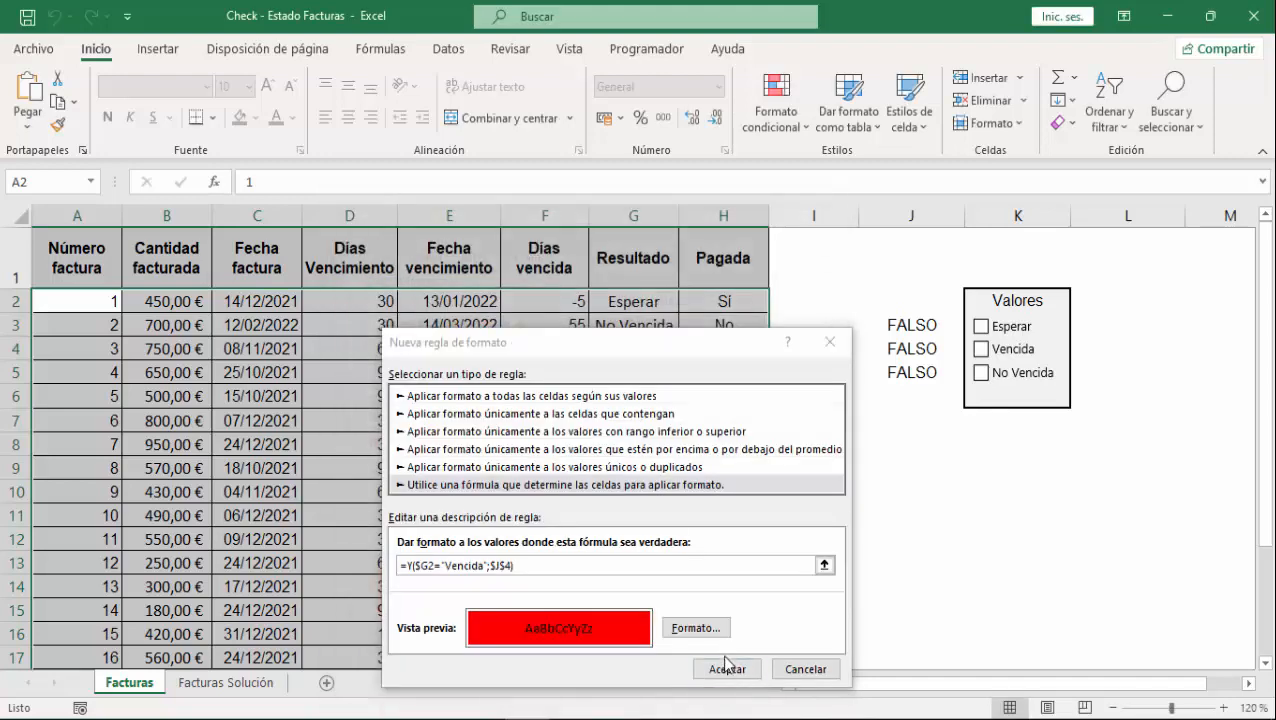
{"action": "left_click", "coordinate": [733, 668]}
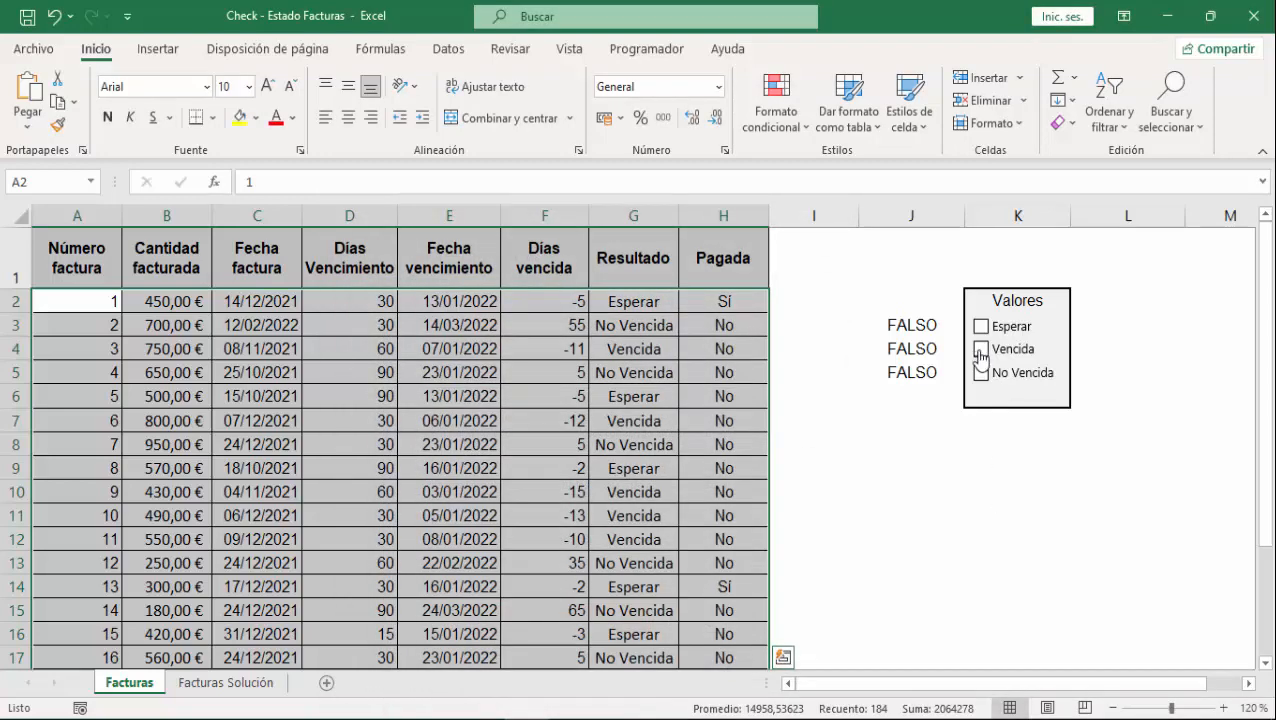
{"action": "left_click", "coordinate": [981, 350]}
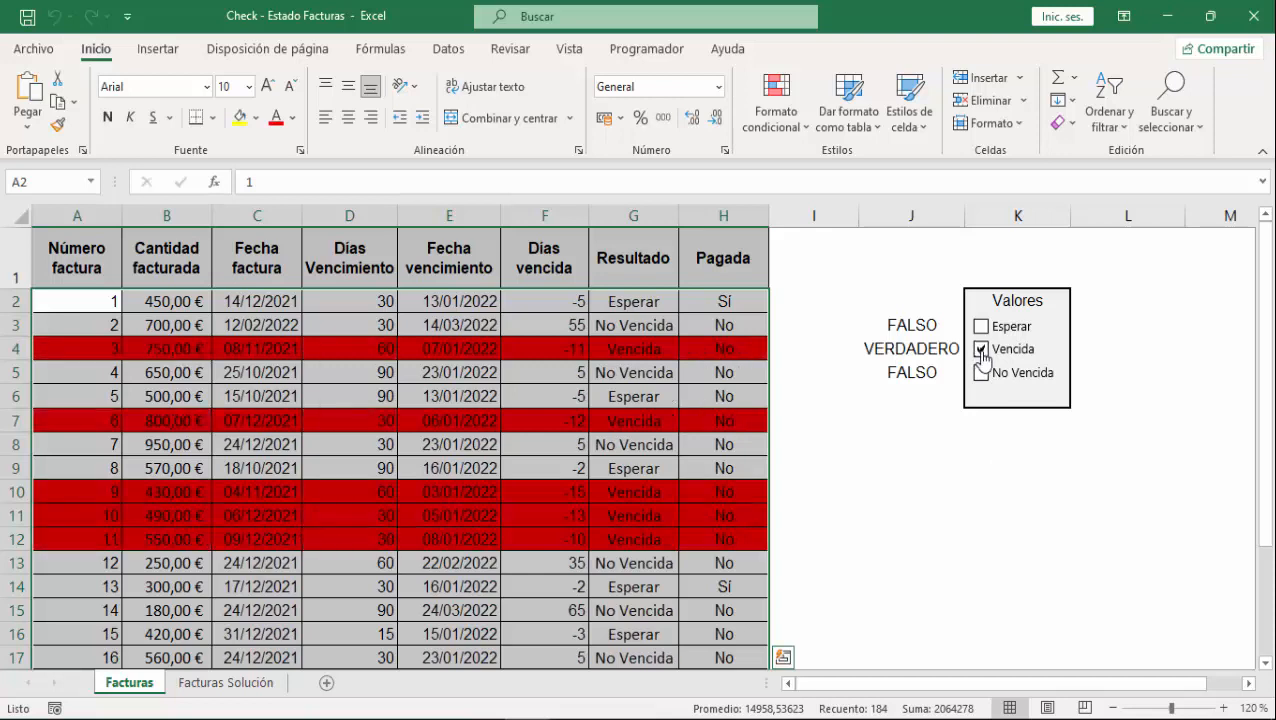
{"action": "left_click", "coordinate": [981, 350]}
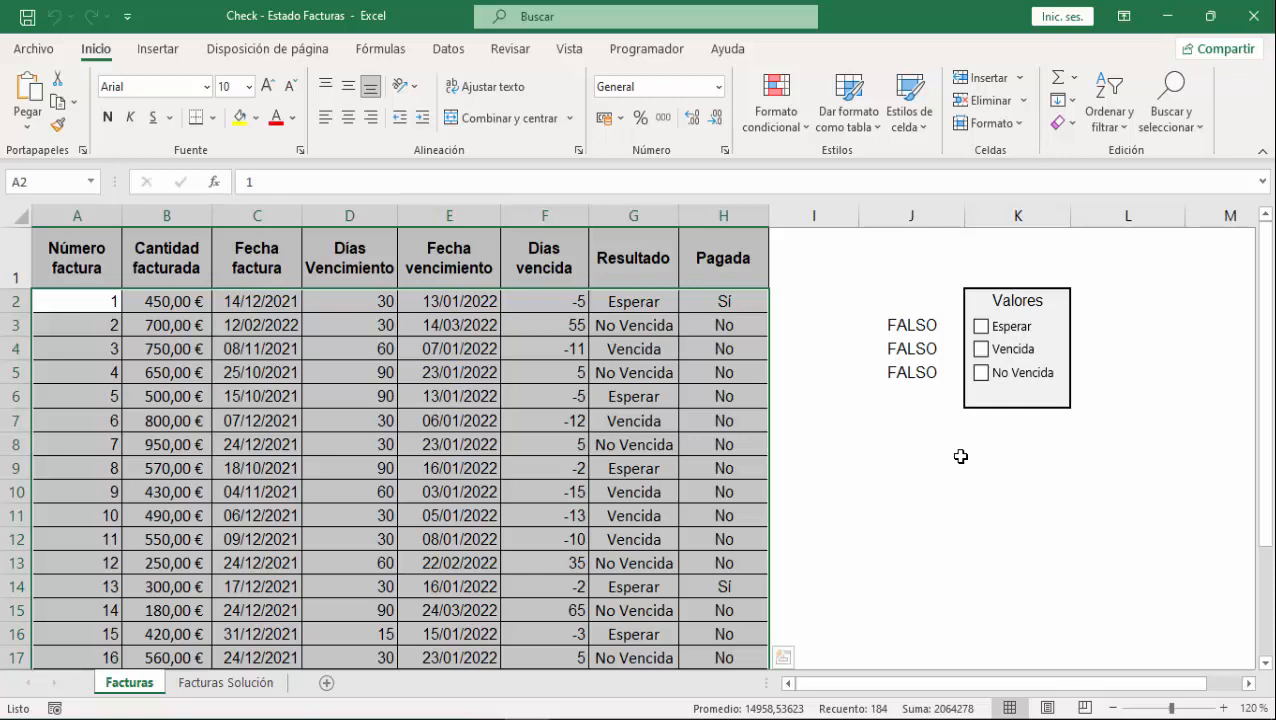
- Set up another formula-based conditional formatting rule for the invoice data with =Y($G2="No Vencida";$J$5)
{"action": "left_click", "coordinate": [776, 105]}
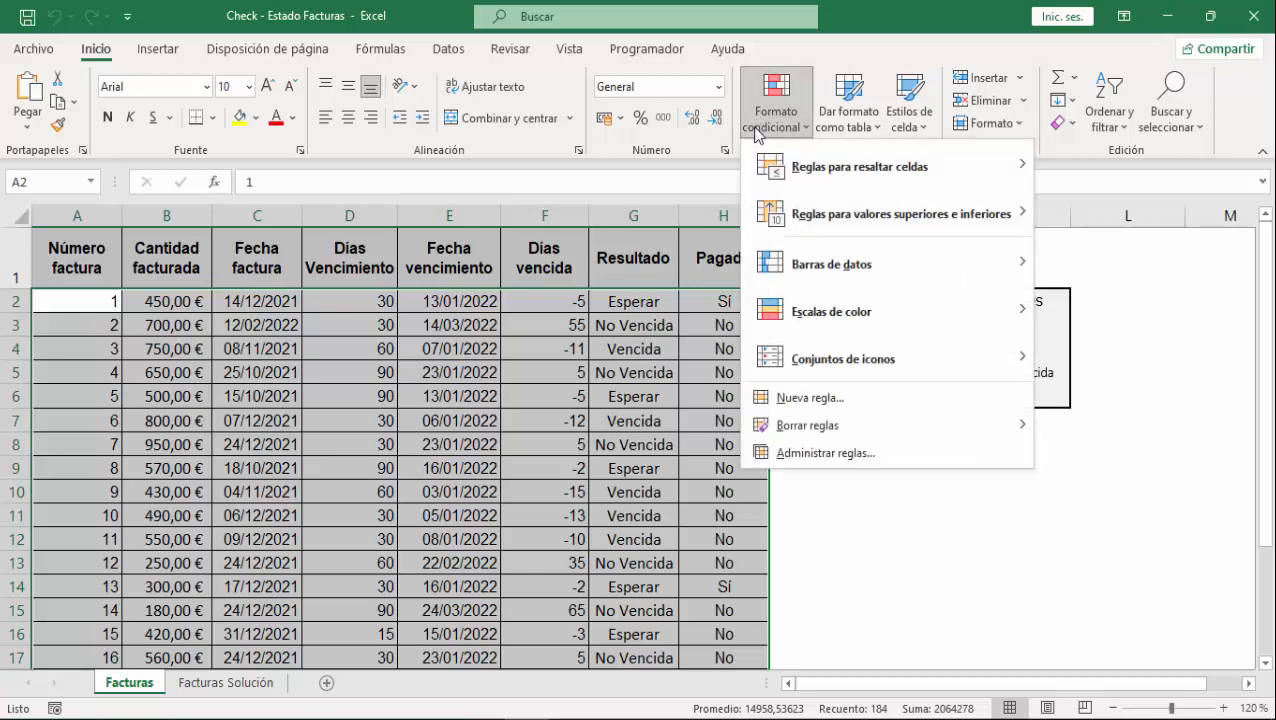
{"action": "left_click", "coordinate": [810, 397]}
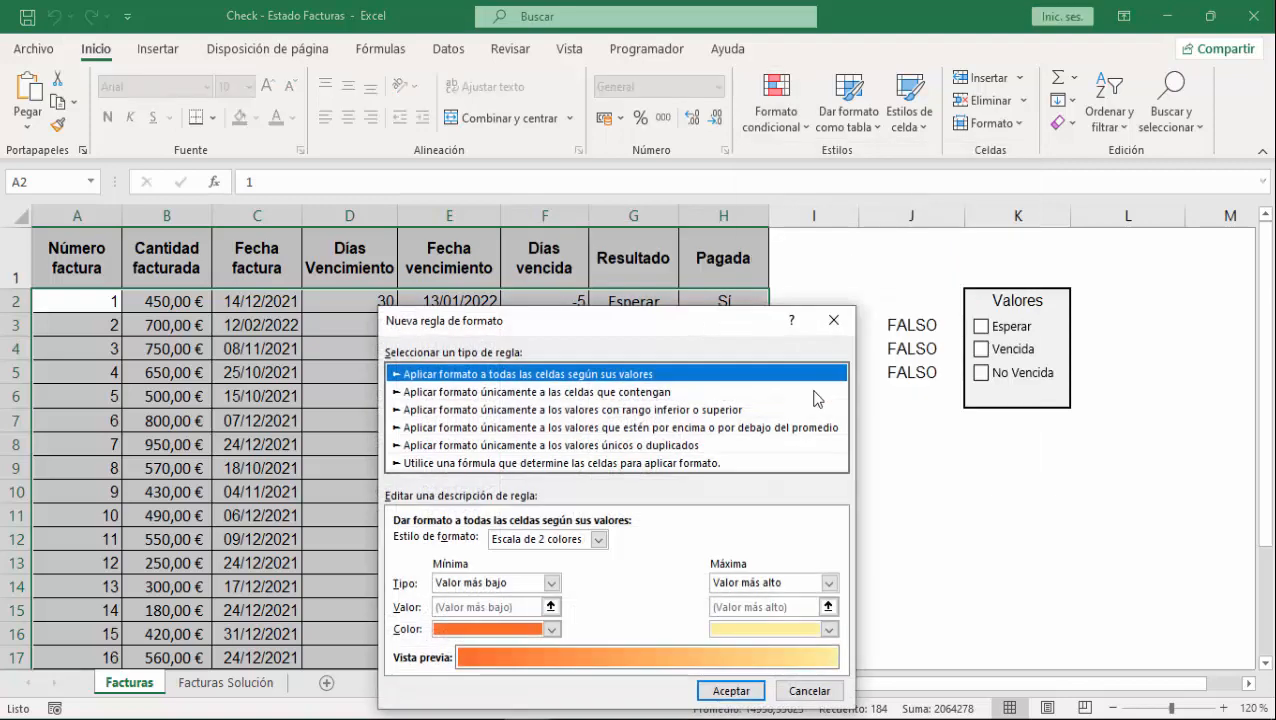
{"action": "left_click", "coordinate": [549, 466]}
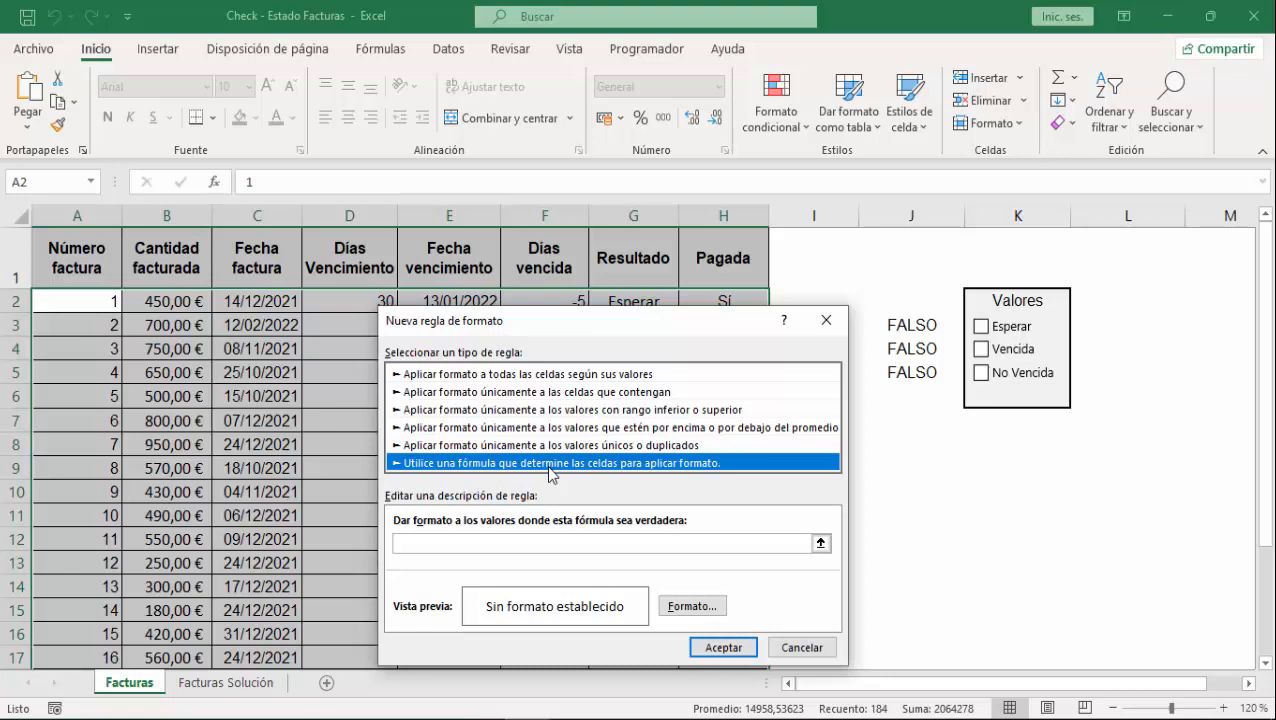
{"action": "left_click", "coordinate": [490, 543]}
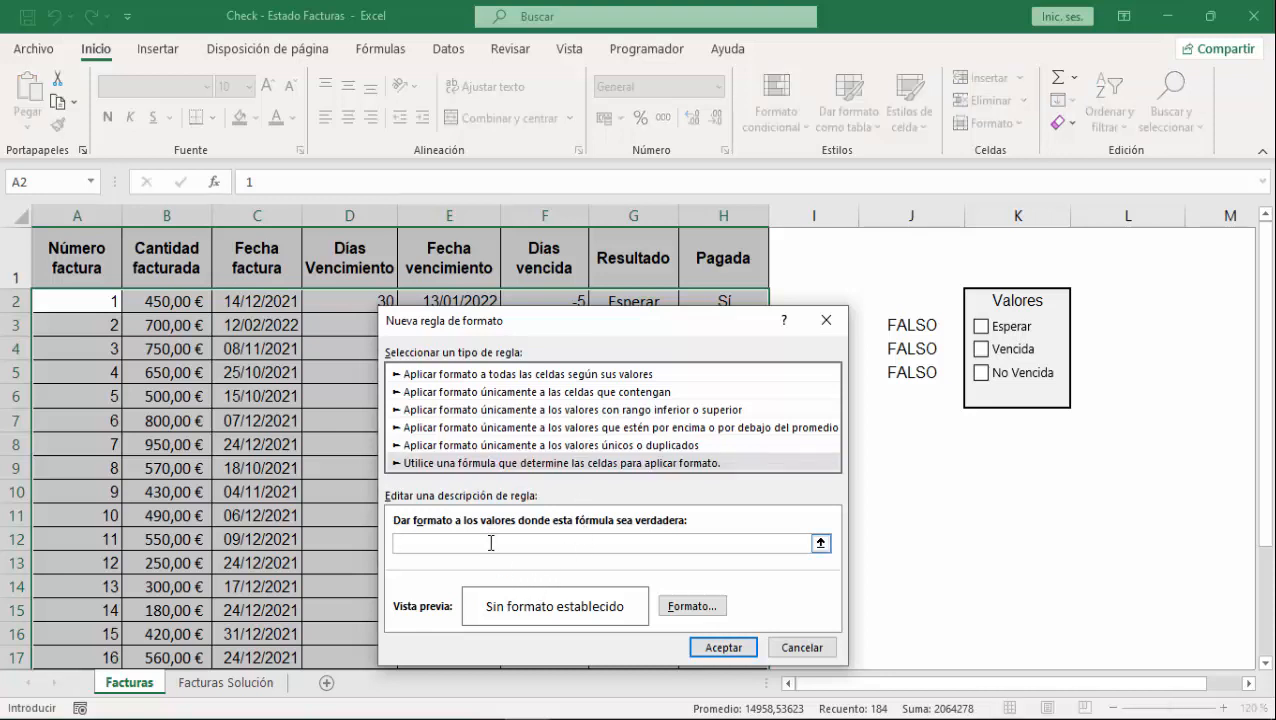
{"action": "type", "text": "=Y("}
{"action": "left_click", "coordinate": [627, 296]}
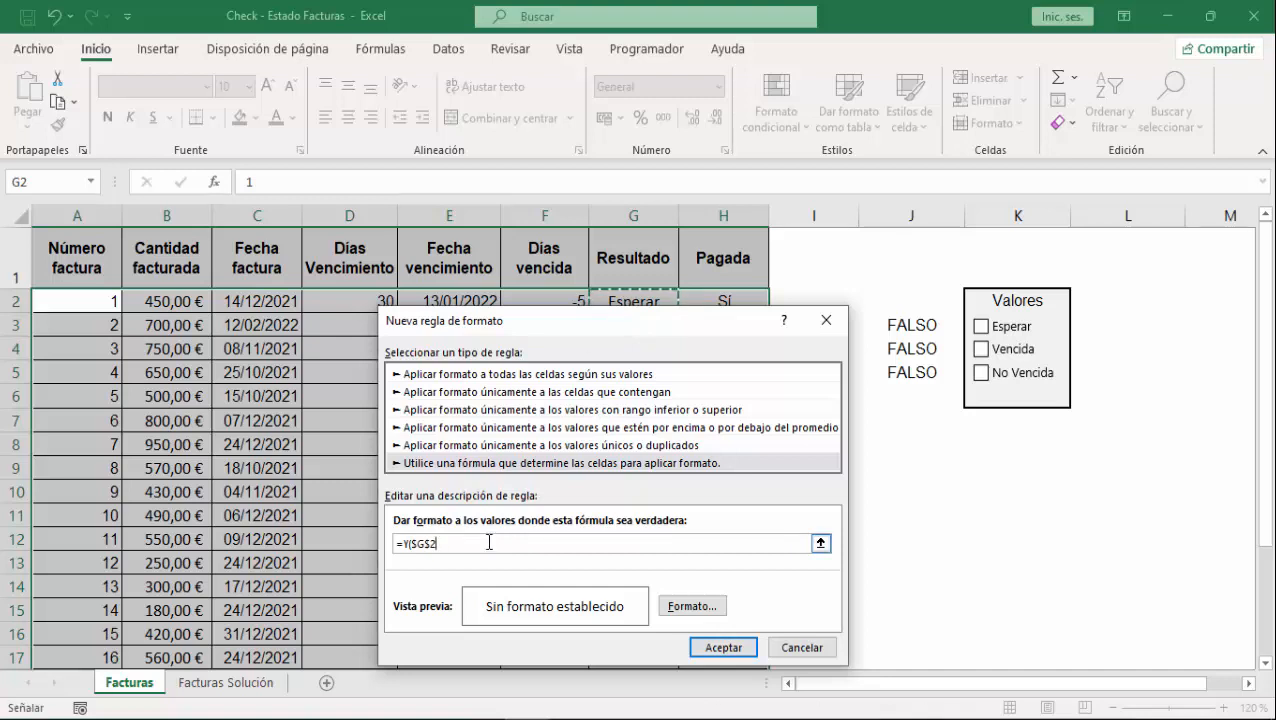
{"action": "key", "text": "F4"}
{"action": "key", "text": "F4"}
{"action": "type", "text": "="}
{"action": "type", "text": "\"No "}
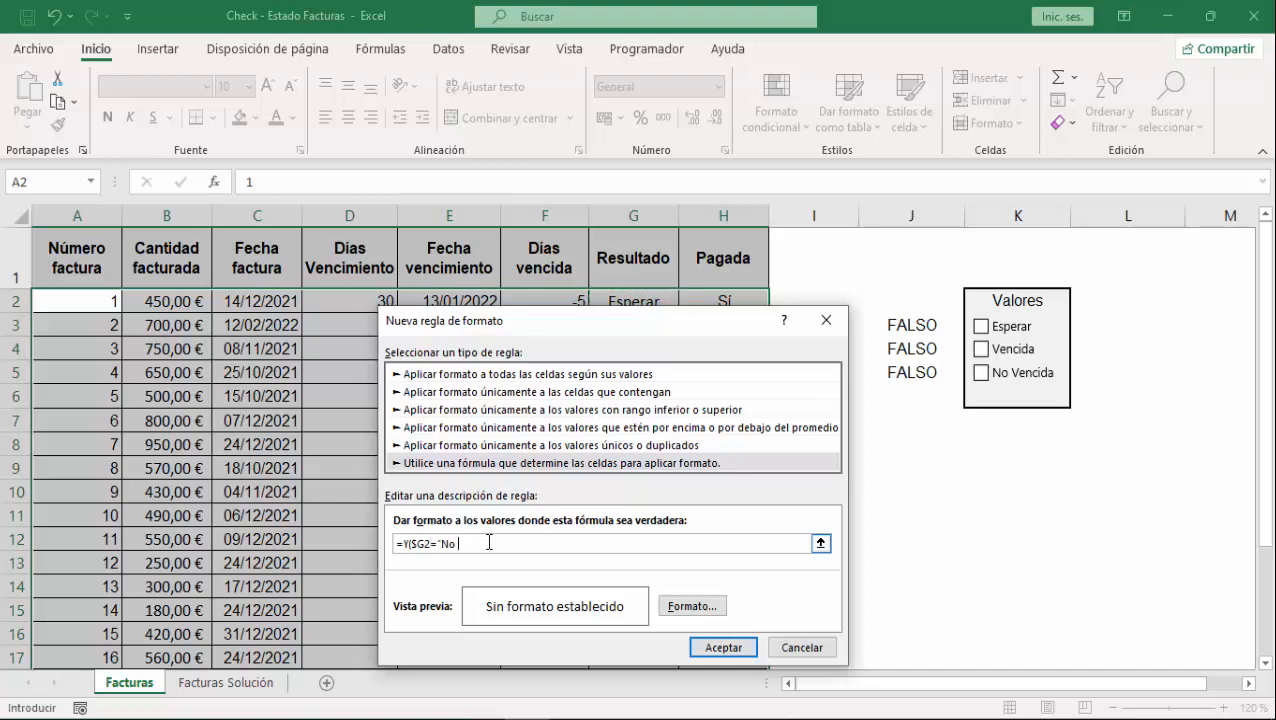
{"action": "type", "text": "Vendida\";"}
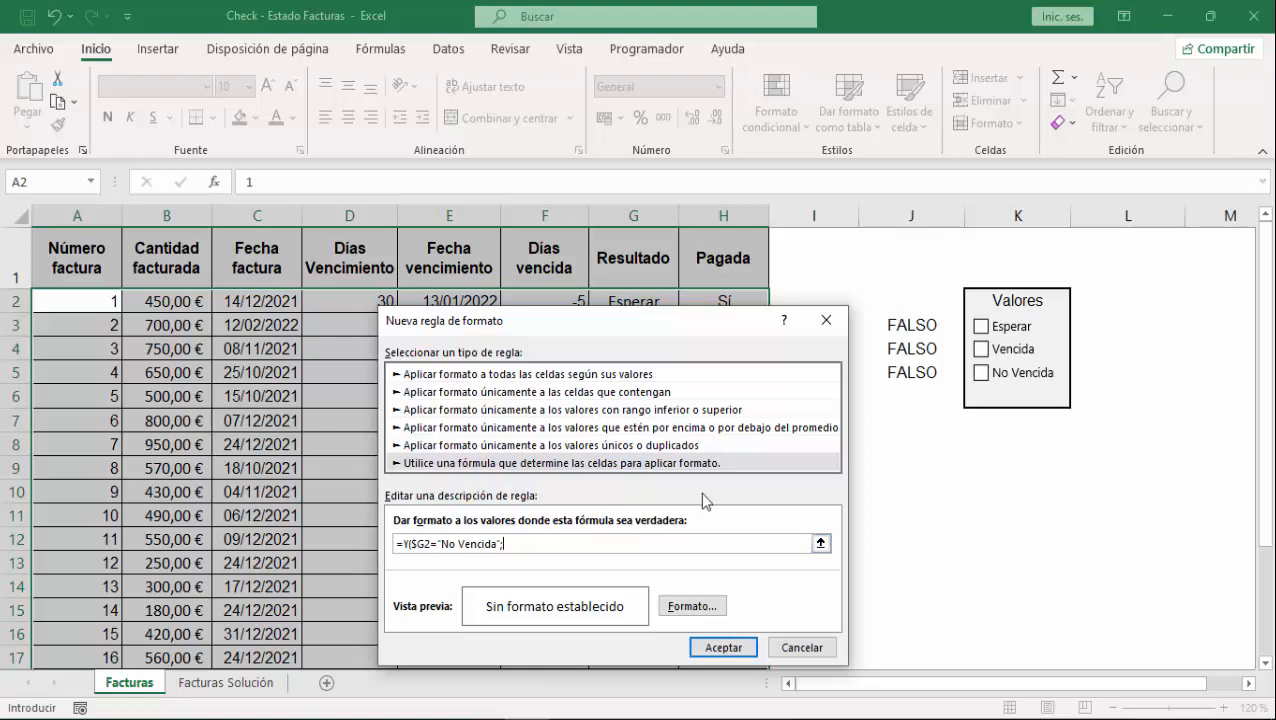
{"action": "left_click", "coordinate": [888, 372]}
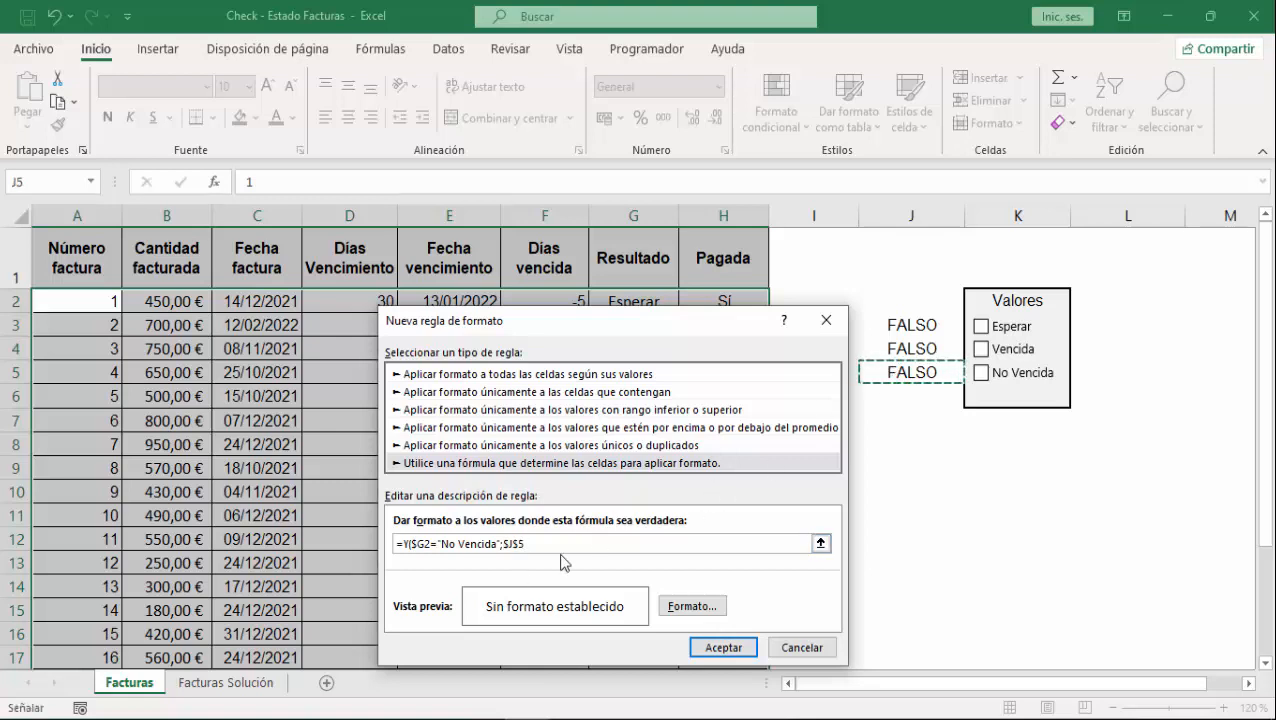
{"action": "type", "text": ")"}
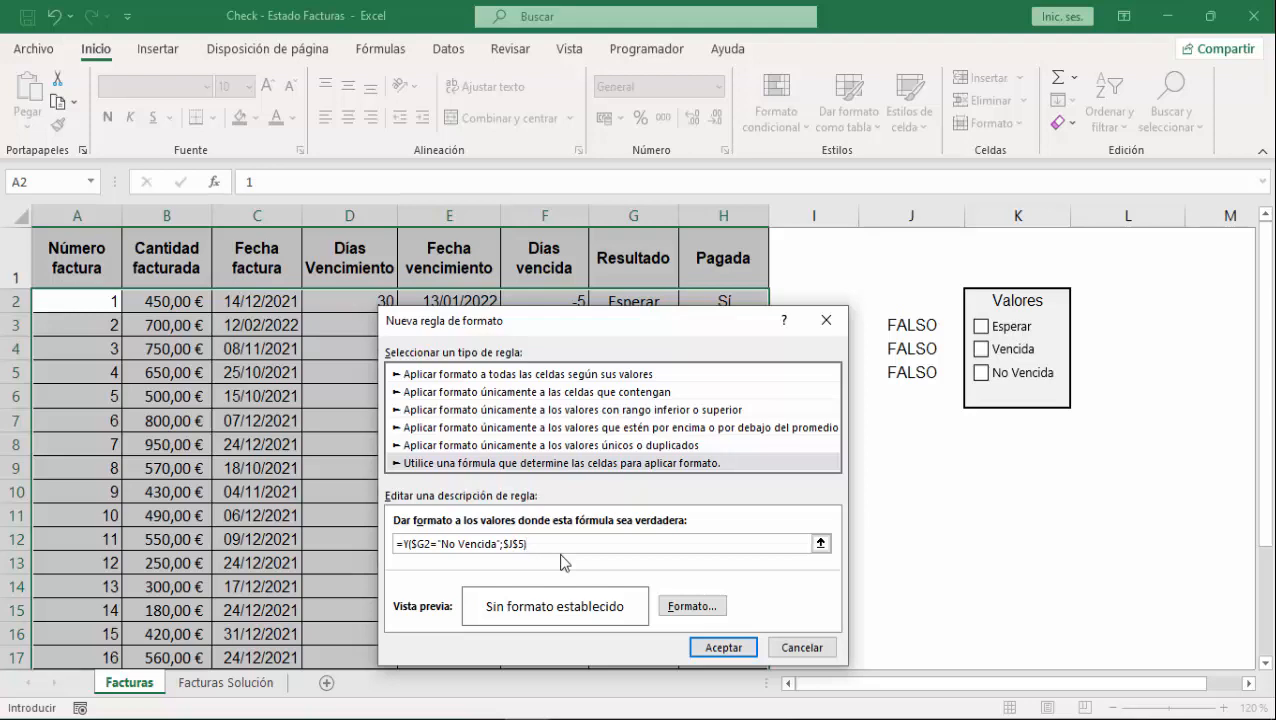
- Give the No Vencida formatting rule a green fill and apply it to the invoice data
{"action": "left_click", "coordinate": [692, 606]}
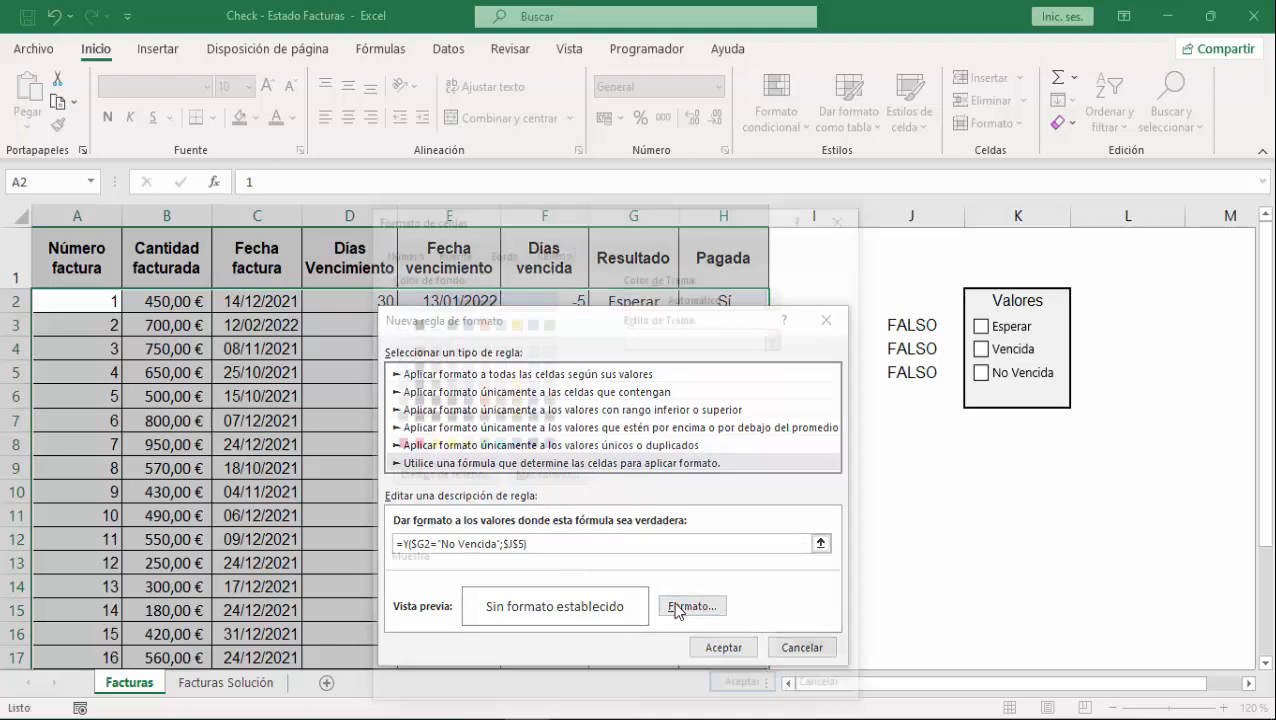
{"action": "left_click", "coordinate": [481, 444]}
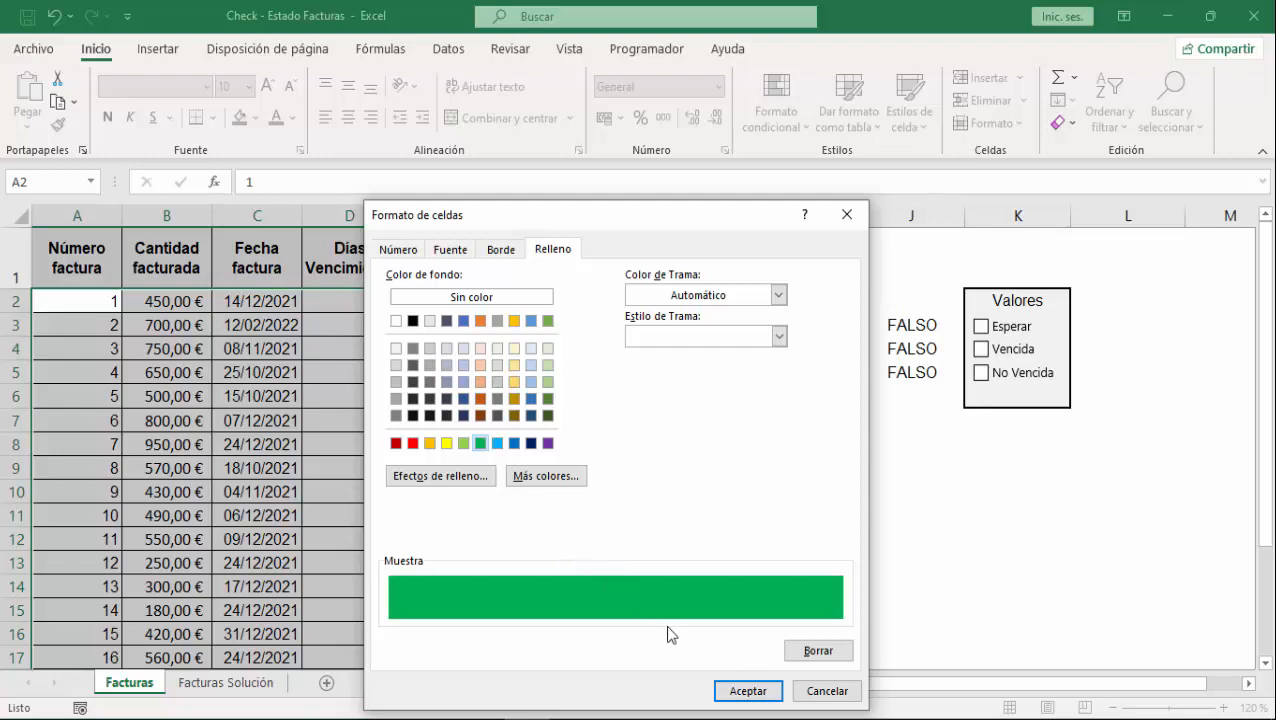
{"action": "left_click", "coordinate": [741, 690]}
{"action": "left_click", "coordinate": [716, 650]}
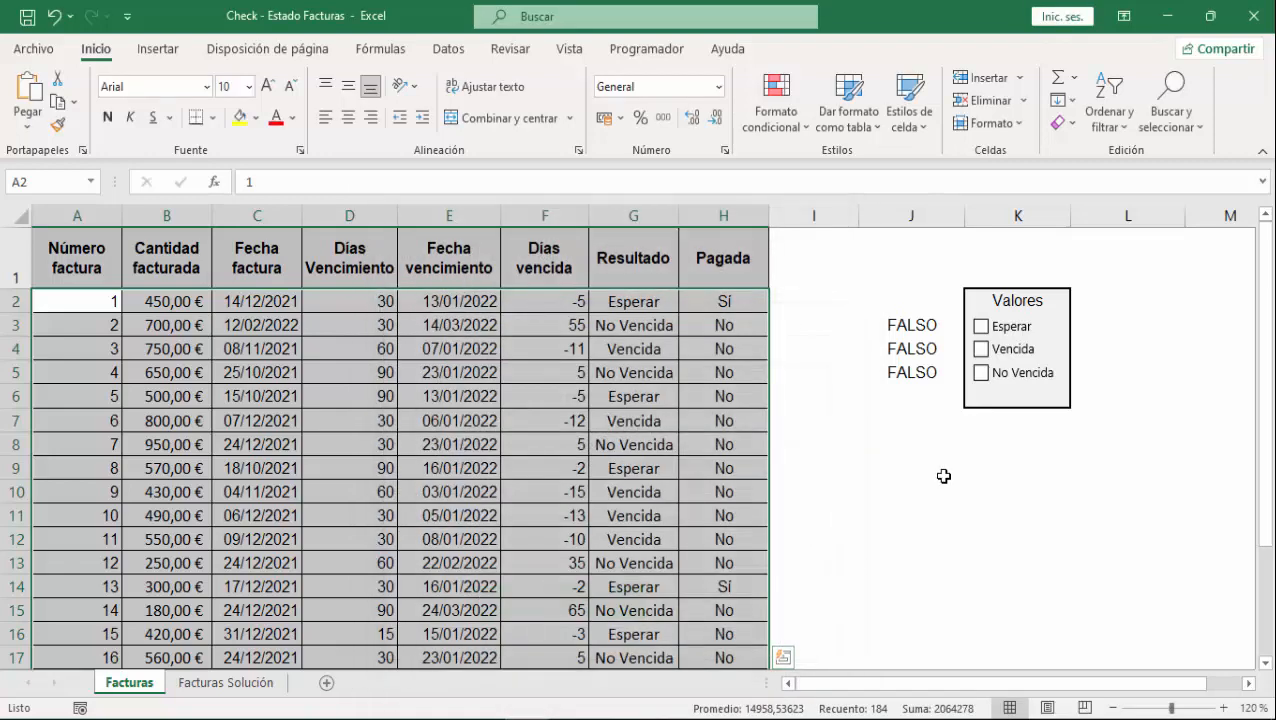
- Test the No Vencida highlighting by switching its checkbox on and off with the invoice range deselected
{"action": "left_click", "coordinate": [982, 376]}
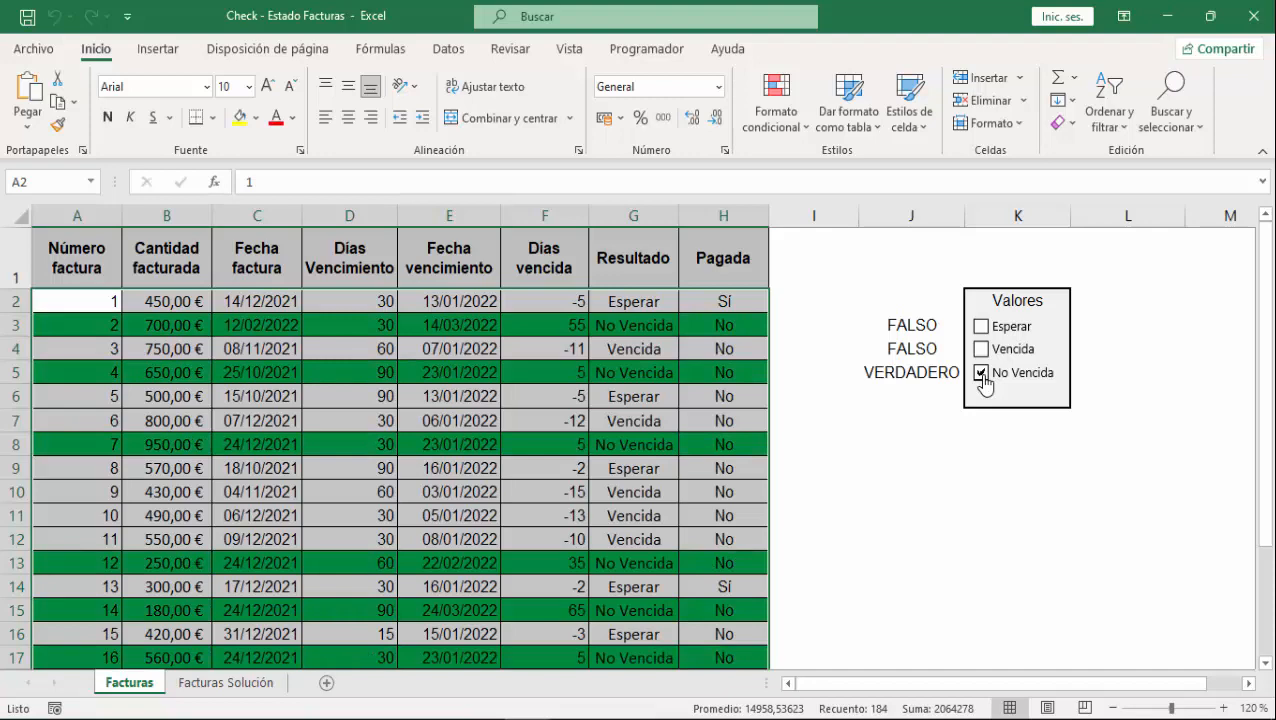
{"action": "left_click", "coordinate": [826, 472]}
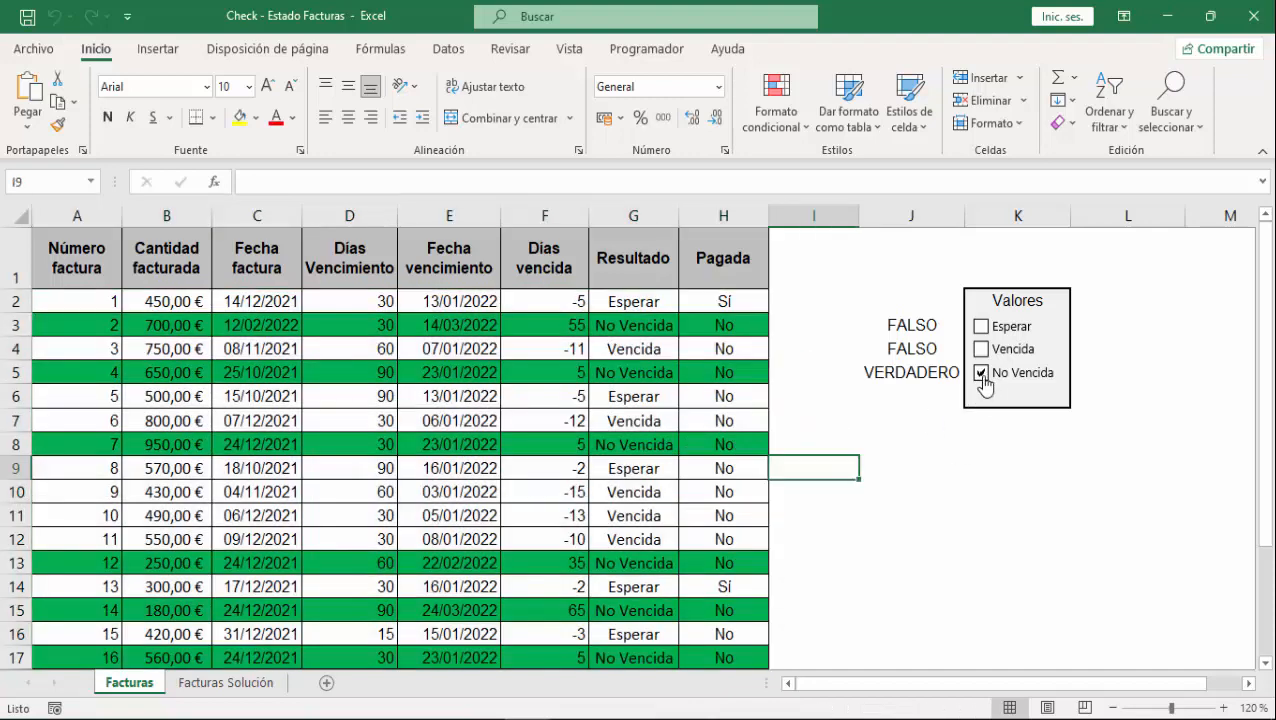
{"action": "left_click", "coordinate": [981, 374]}
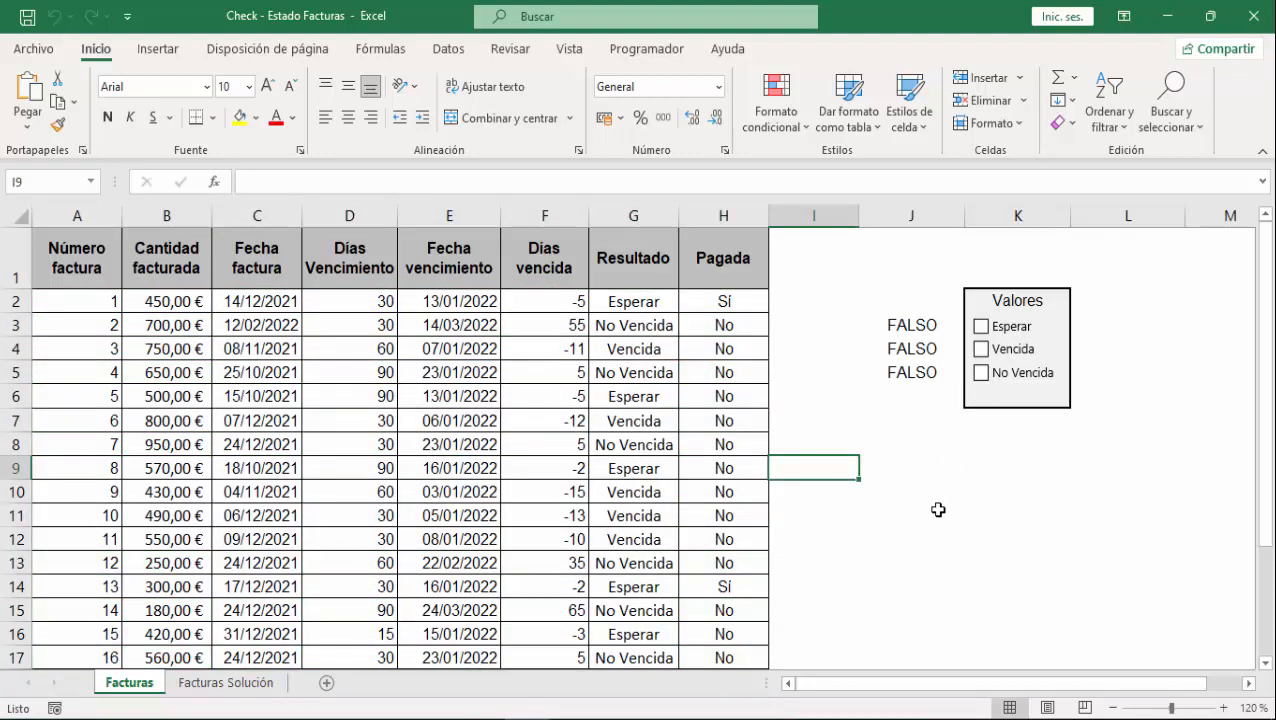
{"action": "left_click", "coordinate": [1004, 458]}
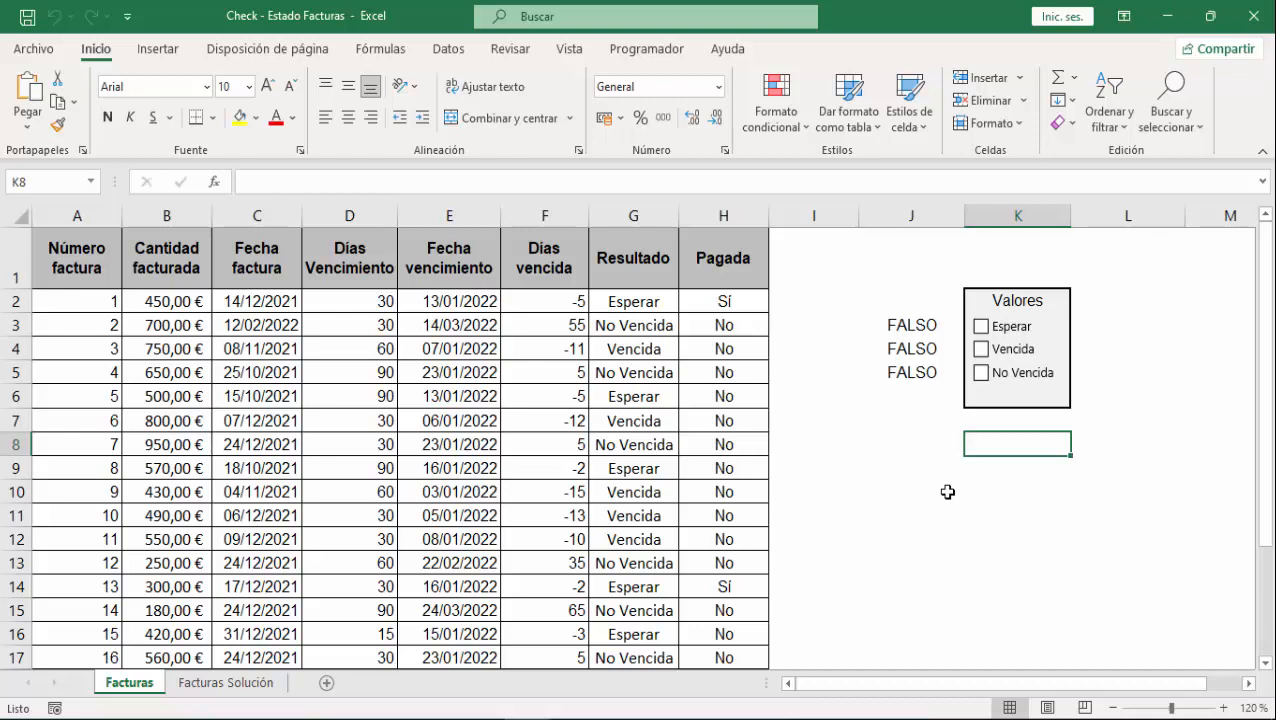
- Start an SI function in cell L3 with the logical test J3="VERDADERO"
{"action": "left_click", "coordinate": [1122, 319]}
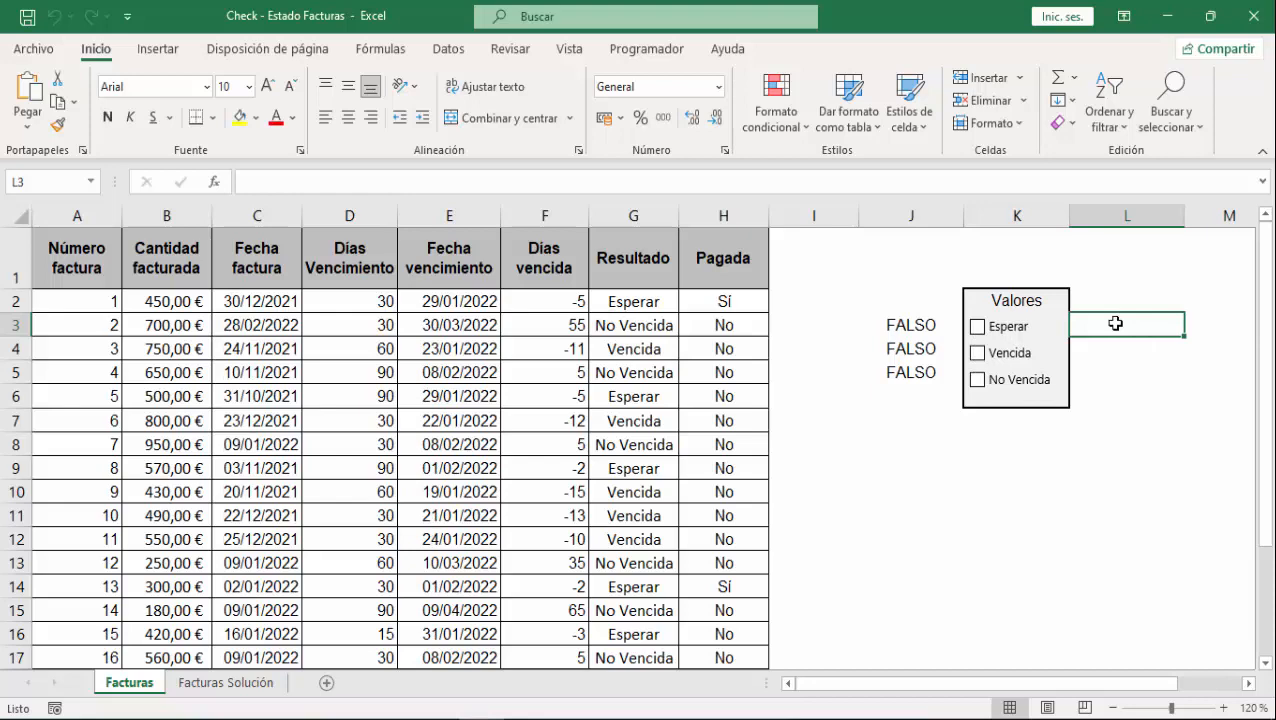
{"action": "left_click", "coordinate": [383, 50]}
{"action": "left_click", "coordinate": [229, 78]}
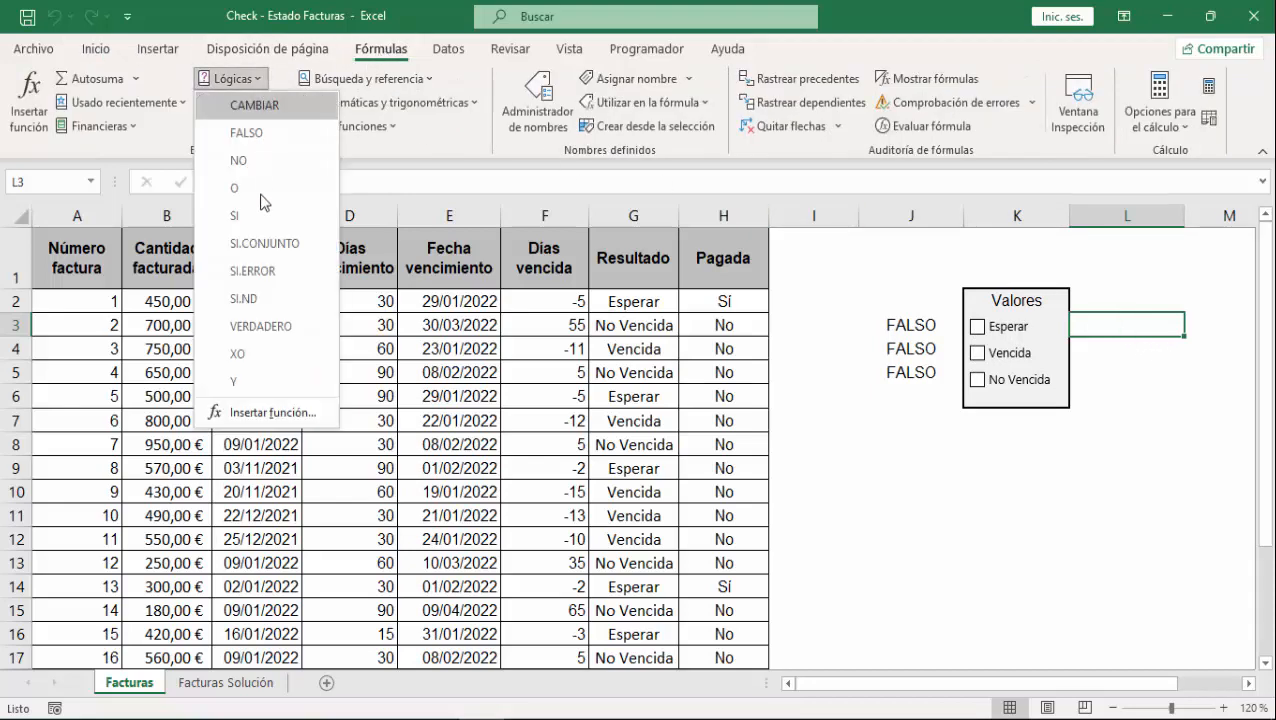
{"action": "left_click", "coordinate": [256, 216]}
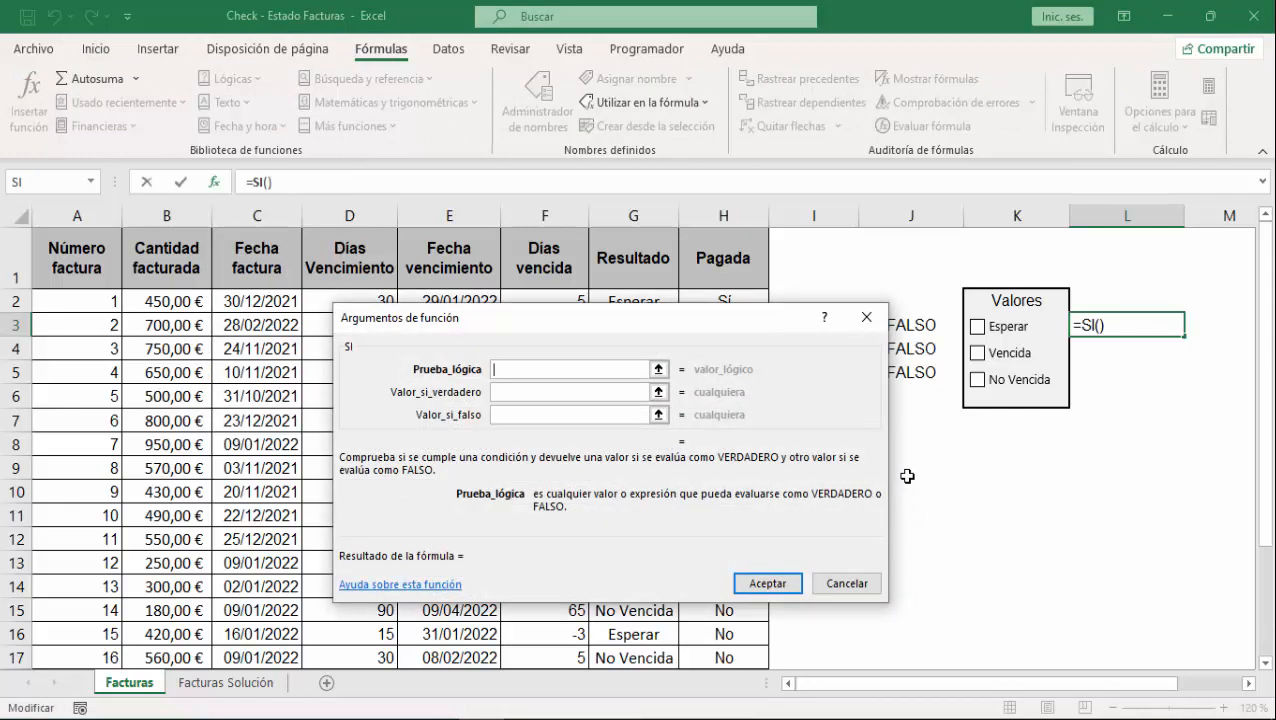
{"action": "left_click_drag", "start_coordinate": [680, 327], "coordinate": [600, 363]}
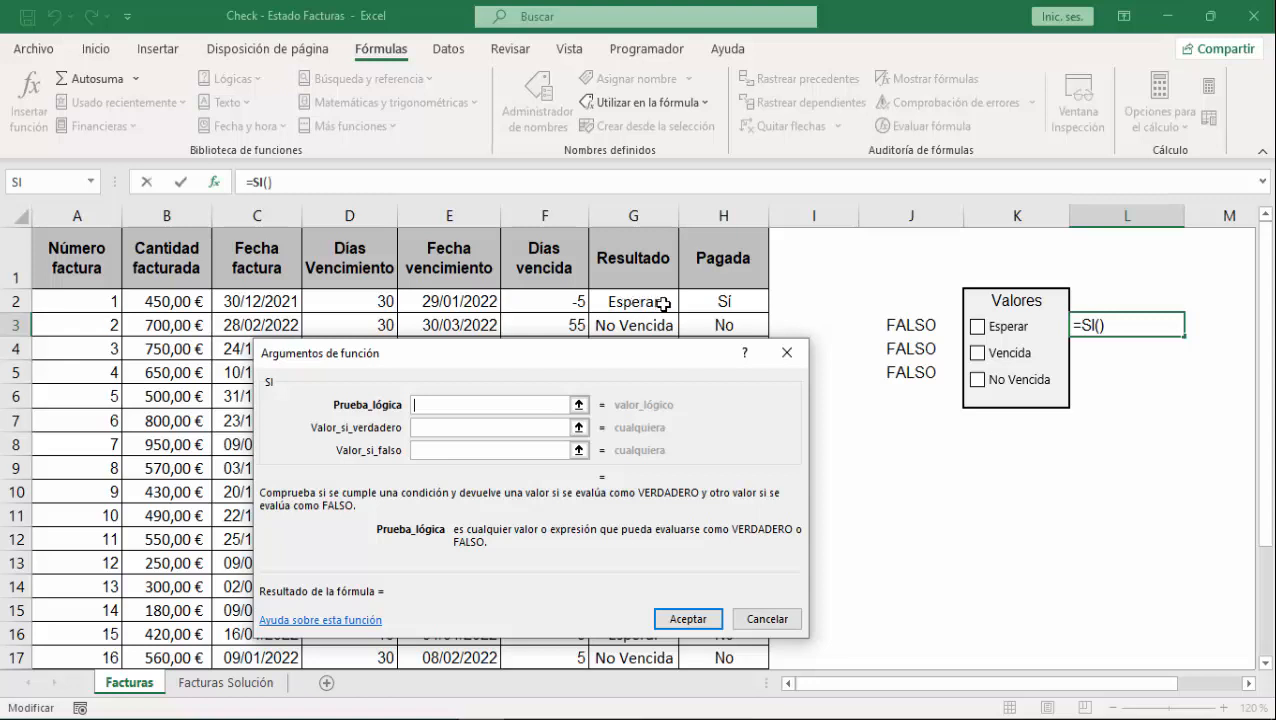
{"action": "left_click", "coordinate": [877, 325]}
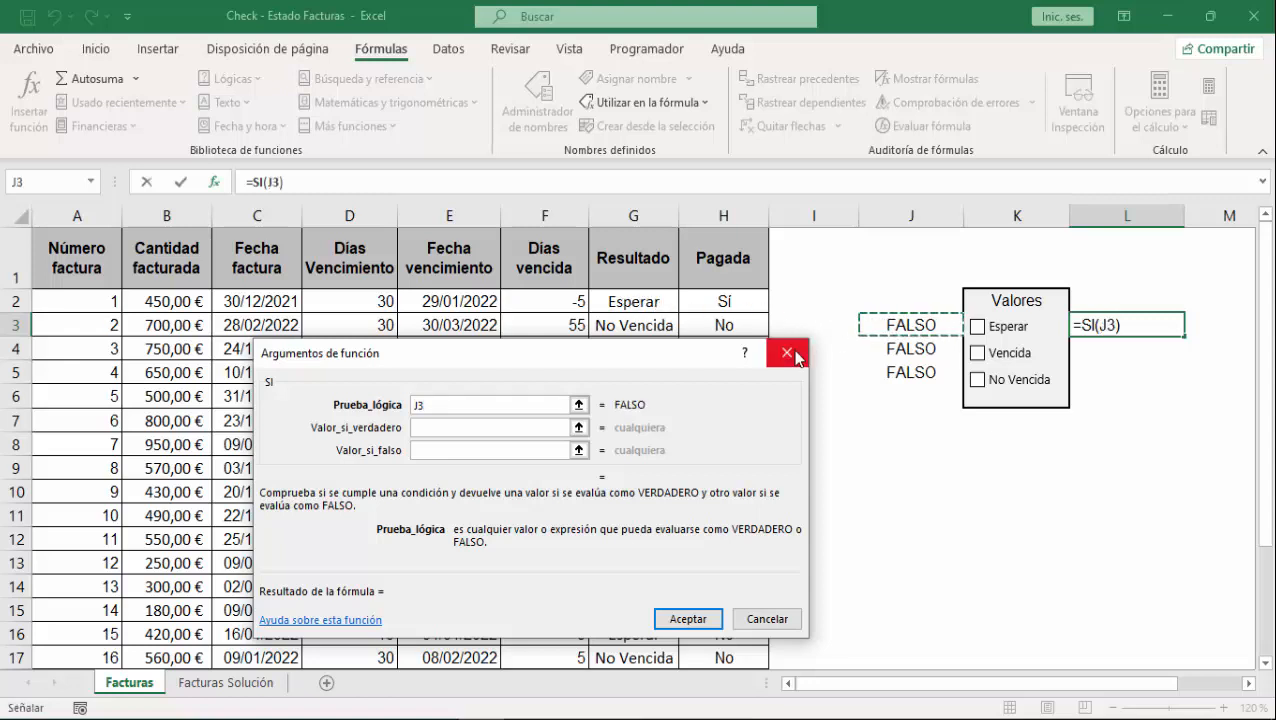
{"action": "type", "text": "=\"VERDADERO\""}
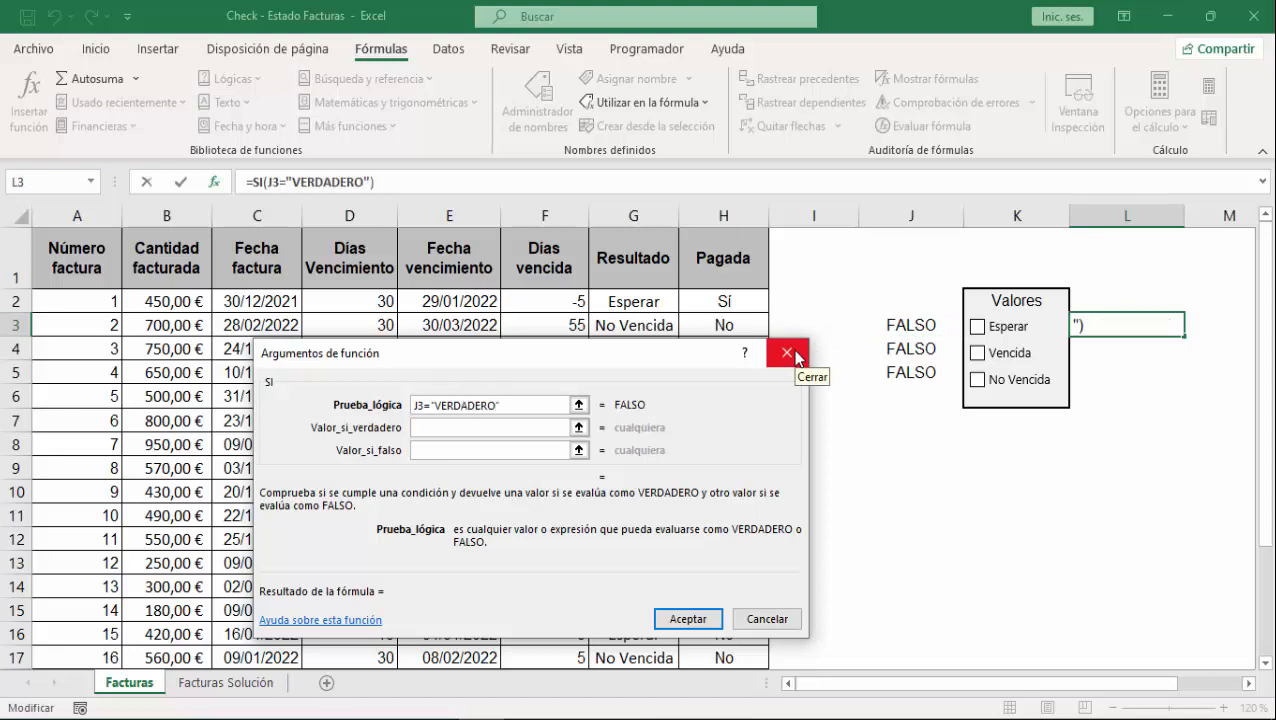
- Nest a SUMAR.SI function from the Matemáticas y trigonométricas category as the SI function's value if true
{"action": "key", "text": "Tab"}
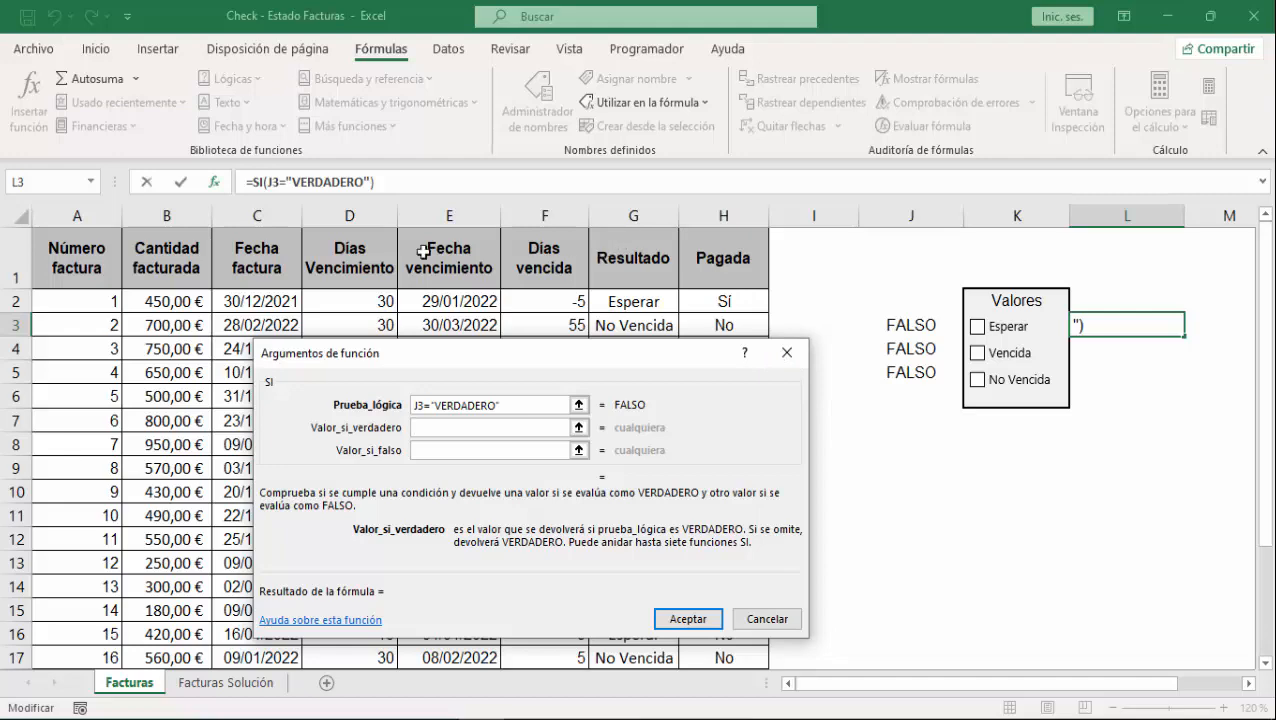
{"action": "left_click", "coordinate": [91, 182]}
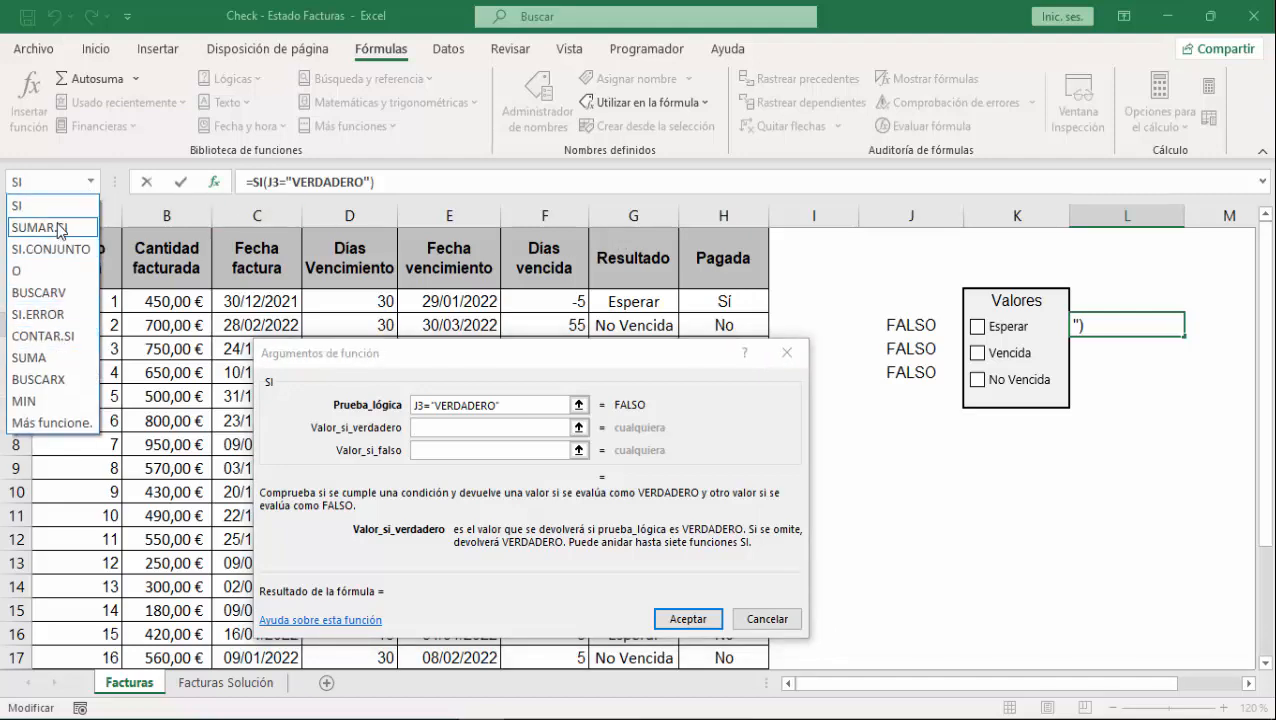
{"action": "left_click", "coordinate": [54, 423]}
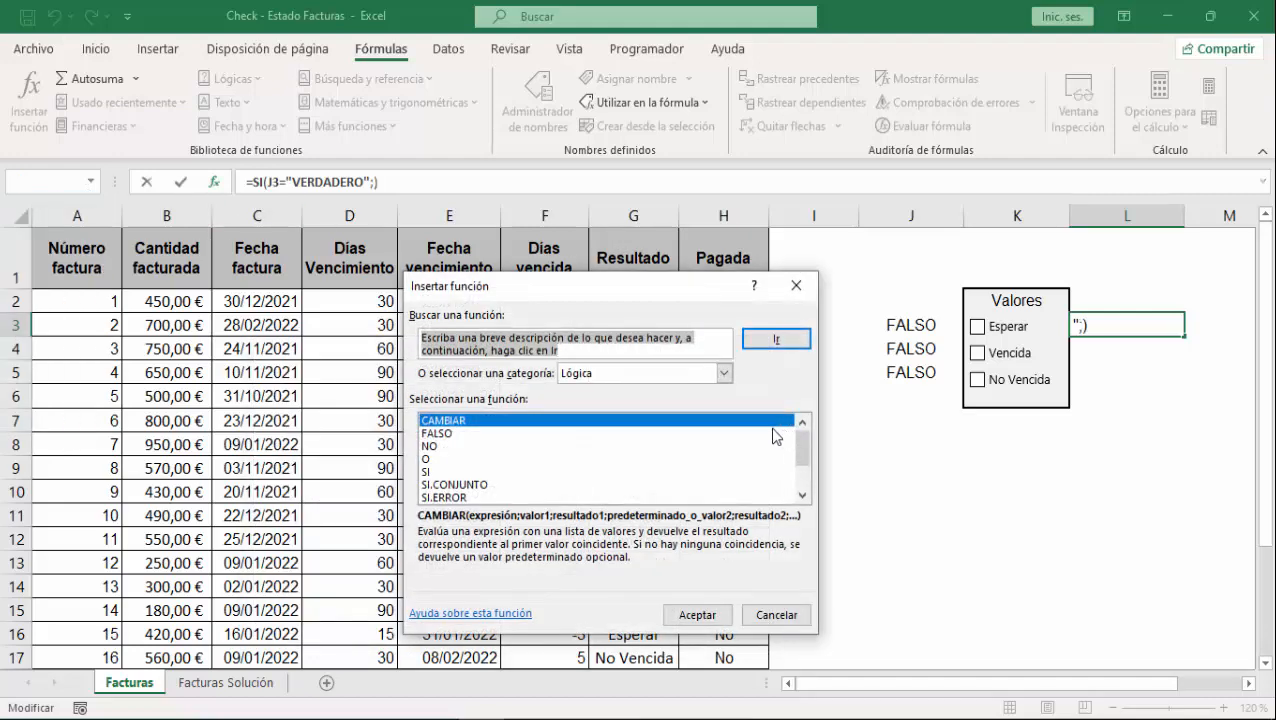
{"action": "left_click", "coordinate": [723, 373]}
{"action": "left_click", "coordinate": [648, 452]}
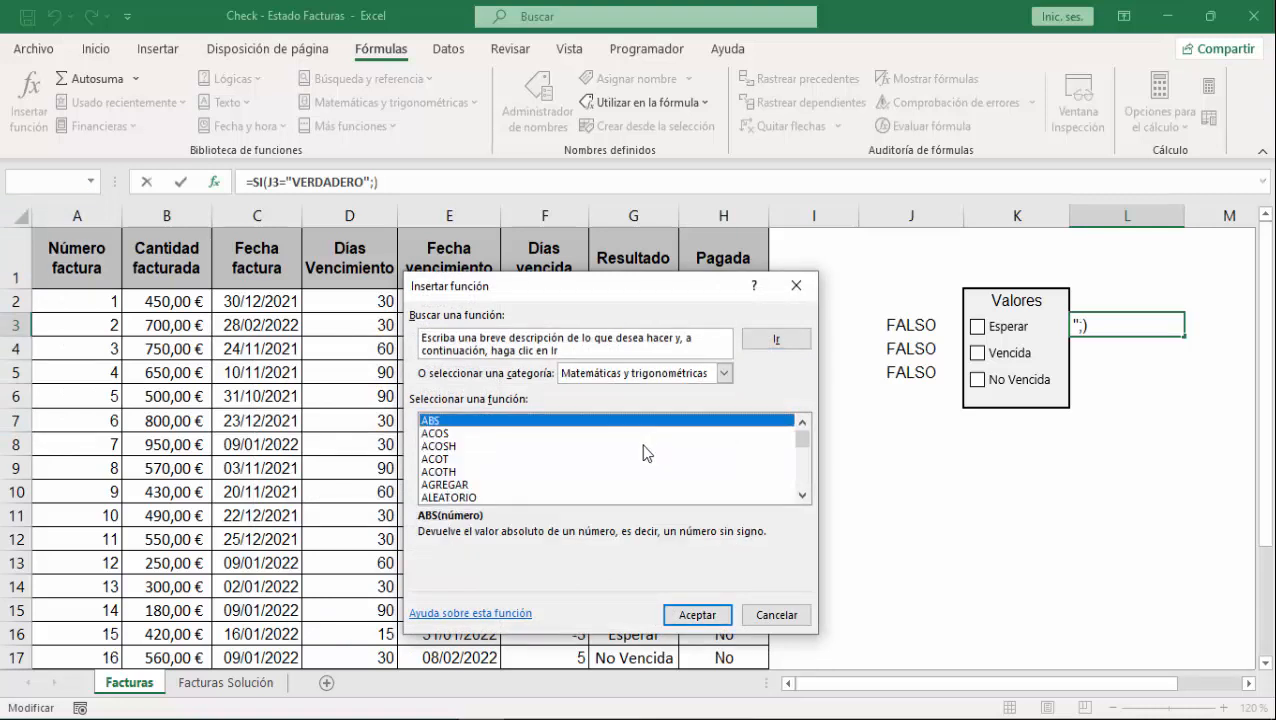
{"action": "left_click", "coordinate": [553, 459]}
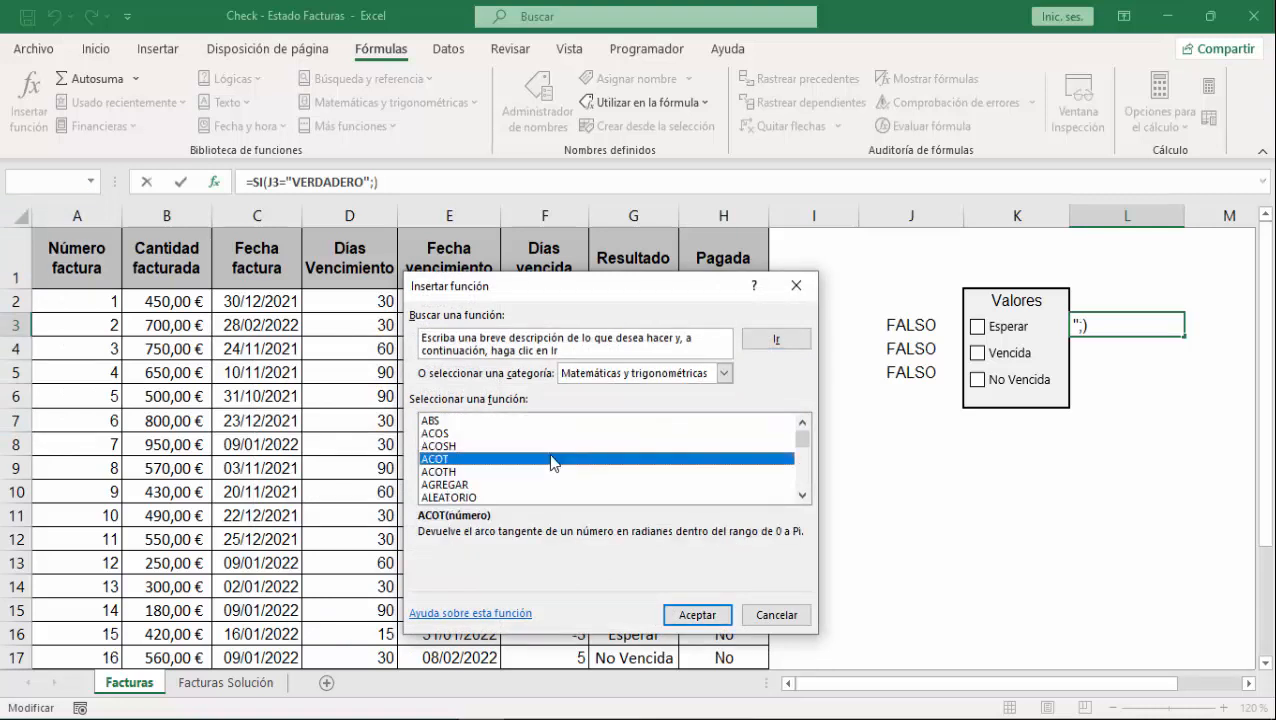
{"action": "key", "text": "s"}
{"action": "scroll", "coordinate": [554, 462], "scroll_direction": "down", "scroll_amount": 3}
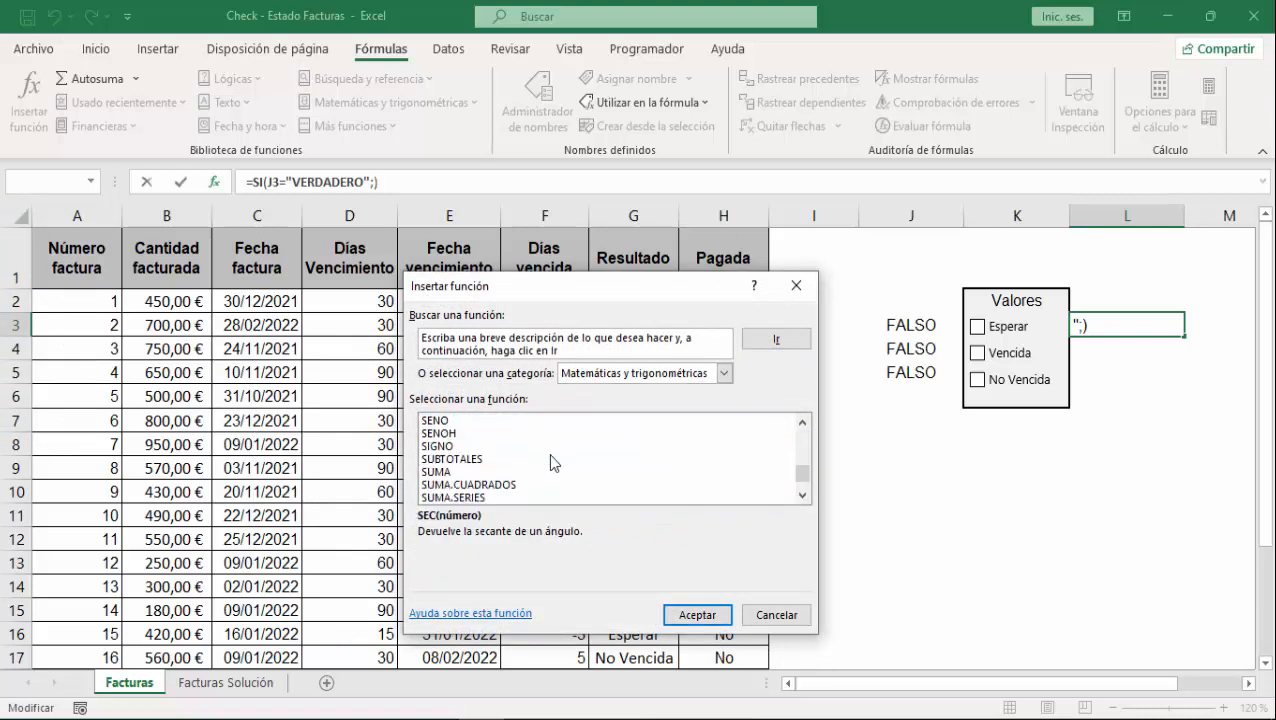
{"action": "scroll", "coordinate": [552, 463], "scroll_direction": "down", "scroll_amount": 2}
{"action": "left_click", "coordinate": [494, 447]}
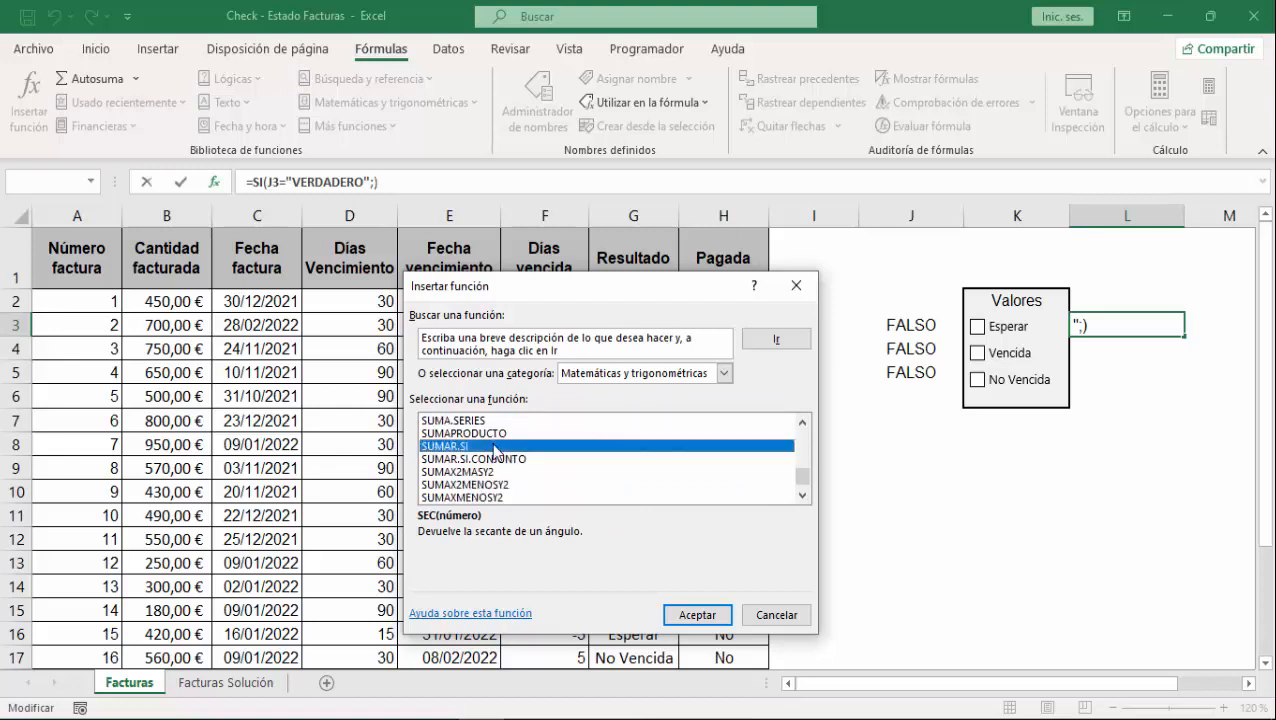
{"action": "left_click", "coordinate": [707, 614]}
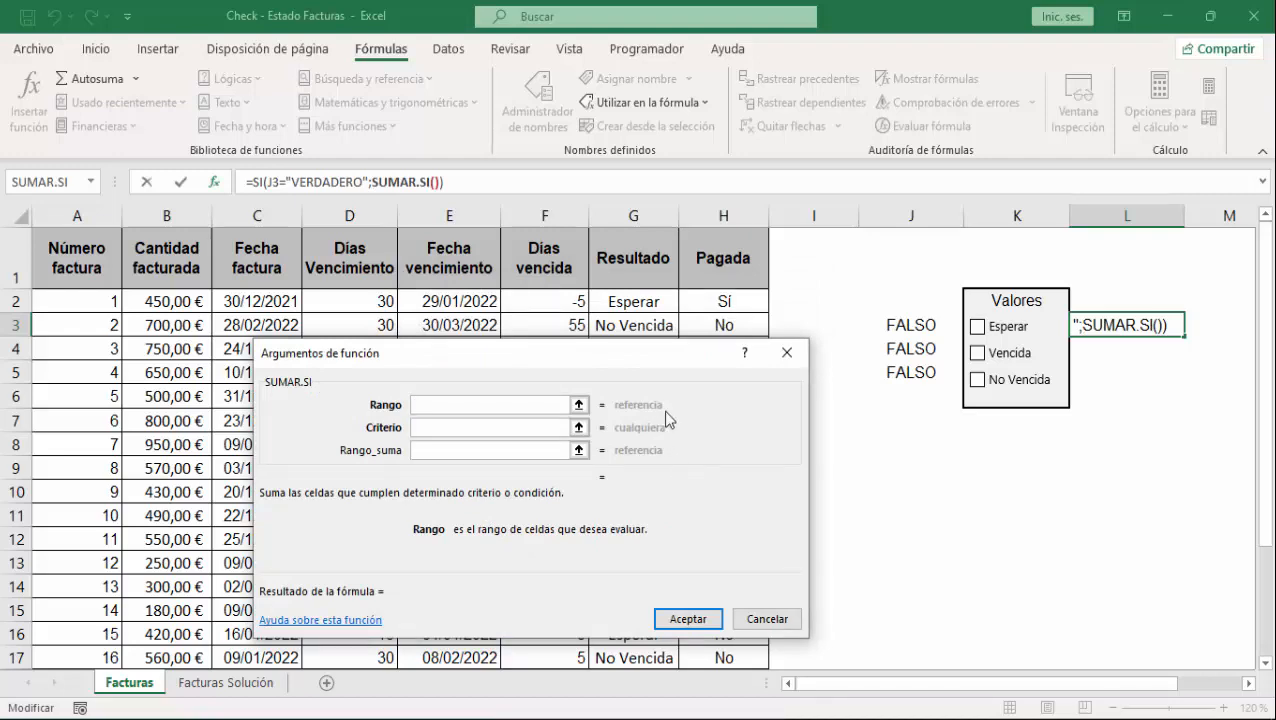
- Set the SUMAR.SI arguments to range G2:G24, criterion "Esperar" and sum range B2:B24
{"action": "left_click", "coordinate": [641, 300]}
{"action": "left_click_drag", "start_coordinate": [641, 300], "coordinate": [639, 620]}
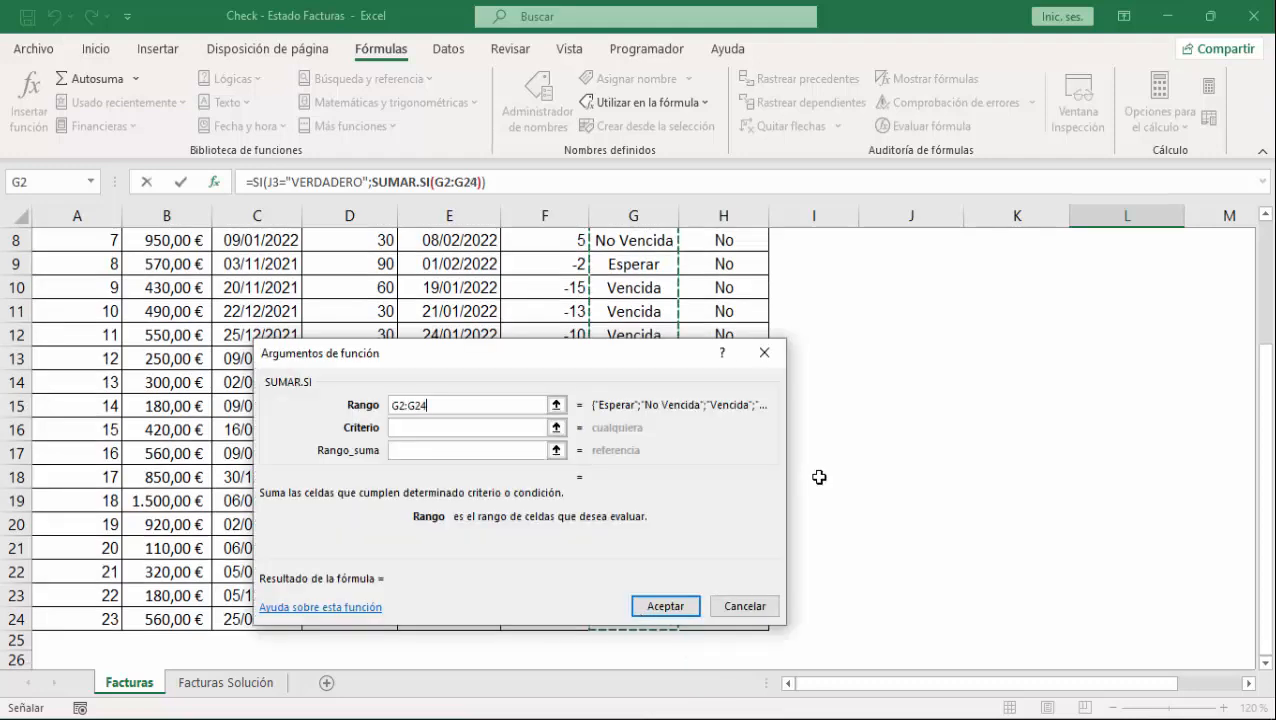
{"action": "left_click", "coordinate": [446, 428]}
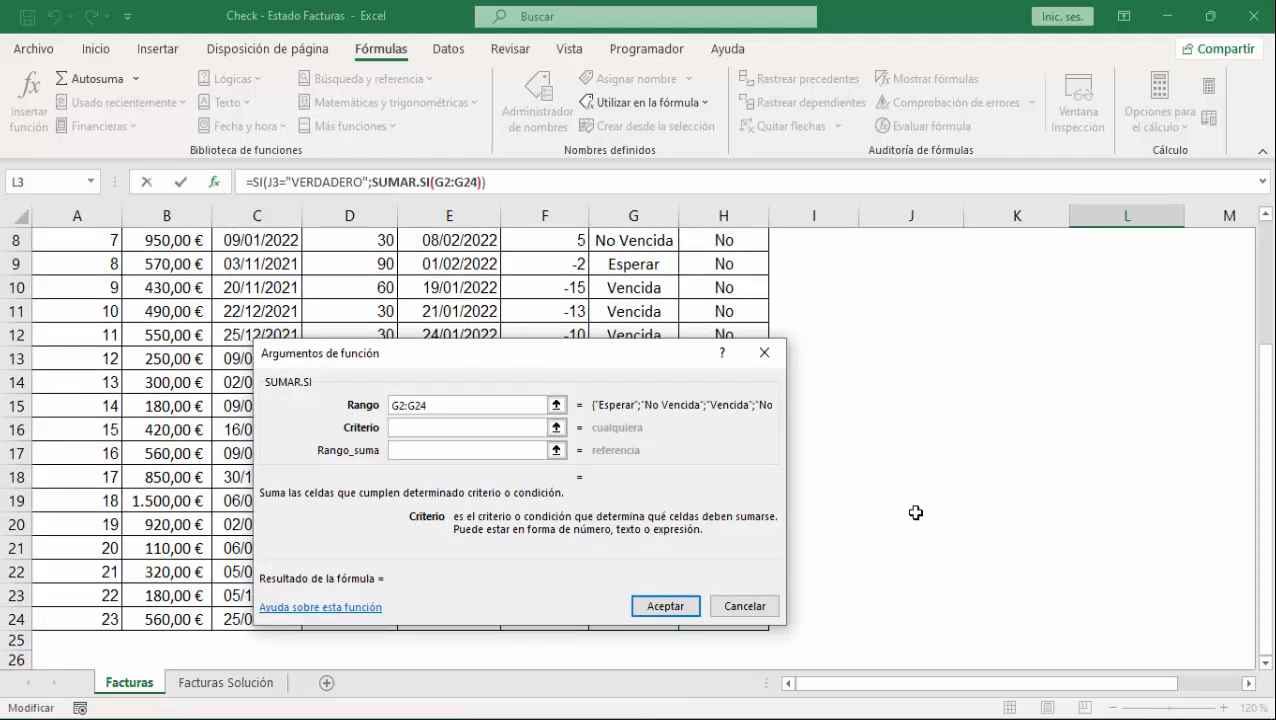
{"action": "type", "text": "\"Esperar\""}
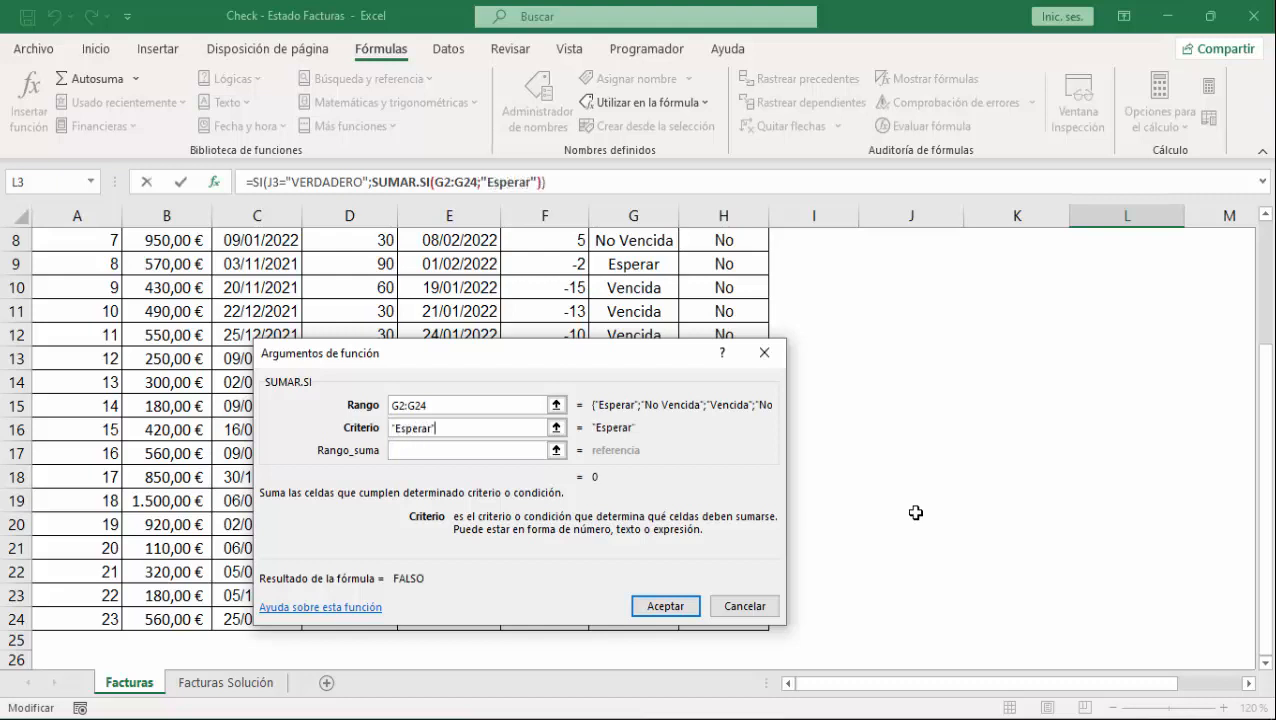
{"action": "left_click", "coordinate": [436, 450]}
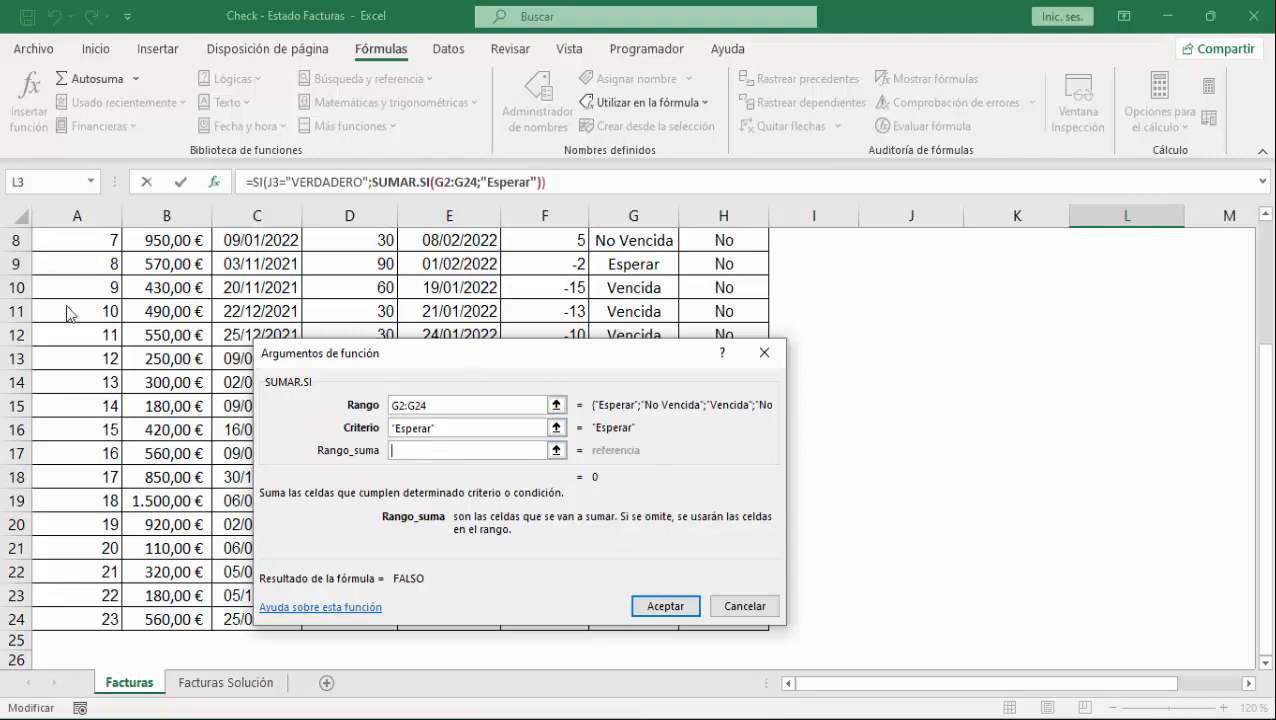
{"action": "scroll", "coordinate": [70, 313], "scroll_direction": "up", "scroll_amount": 3}
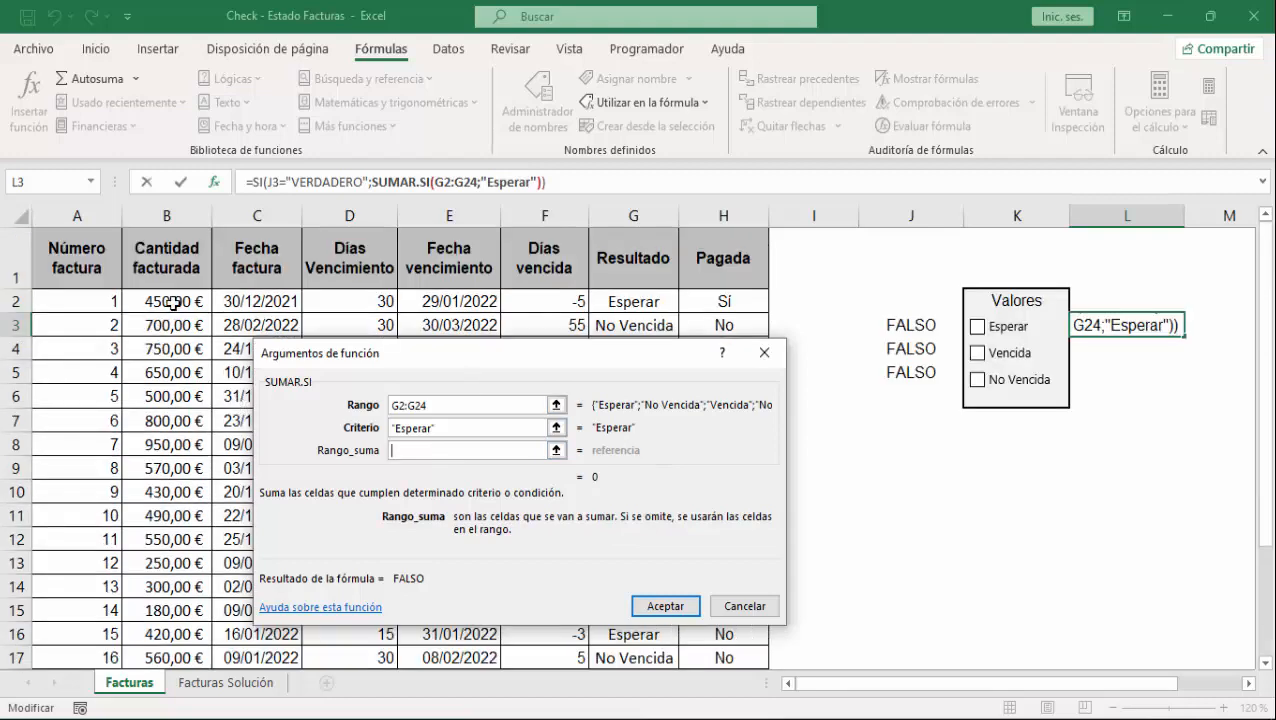
{"action": "left_click_drag", "start_coordinate": [173, 302], "coordinate": [168, 598]}
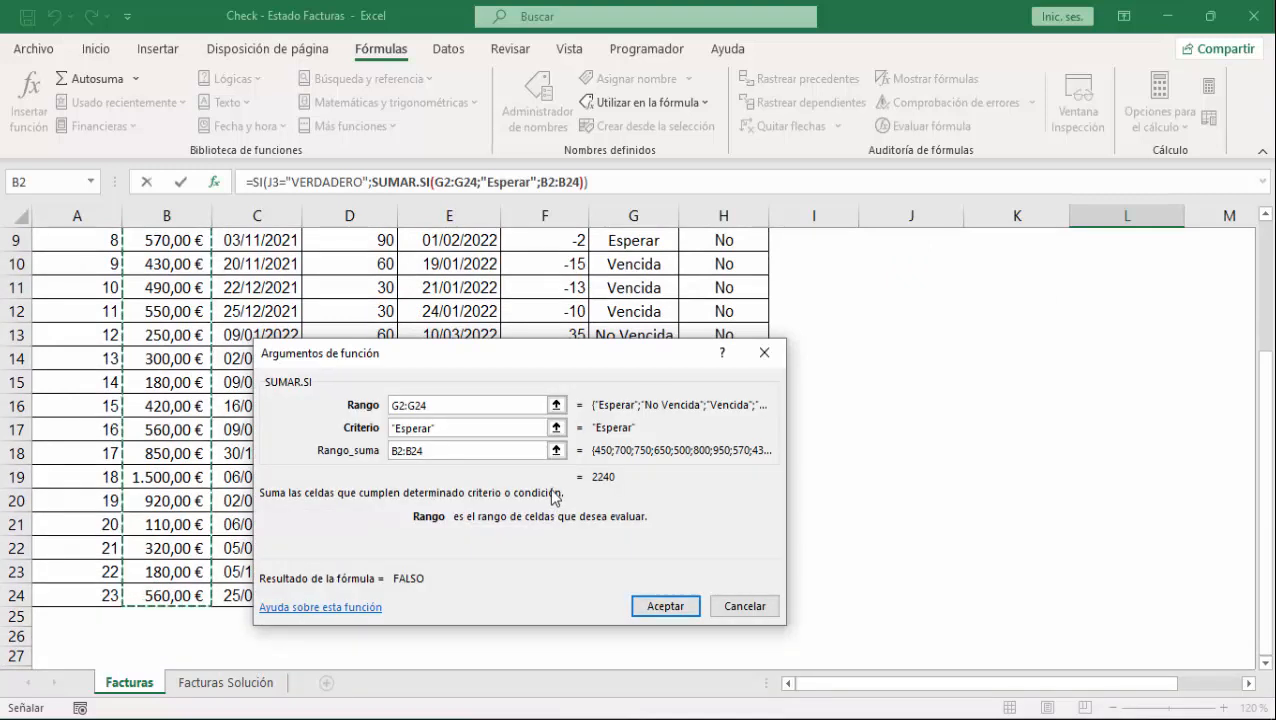
- Return to the outer SI function, set its value if false to 0, and accept the formula in L3
{"action": "left_click", "coordinate": [253, 182]}
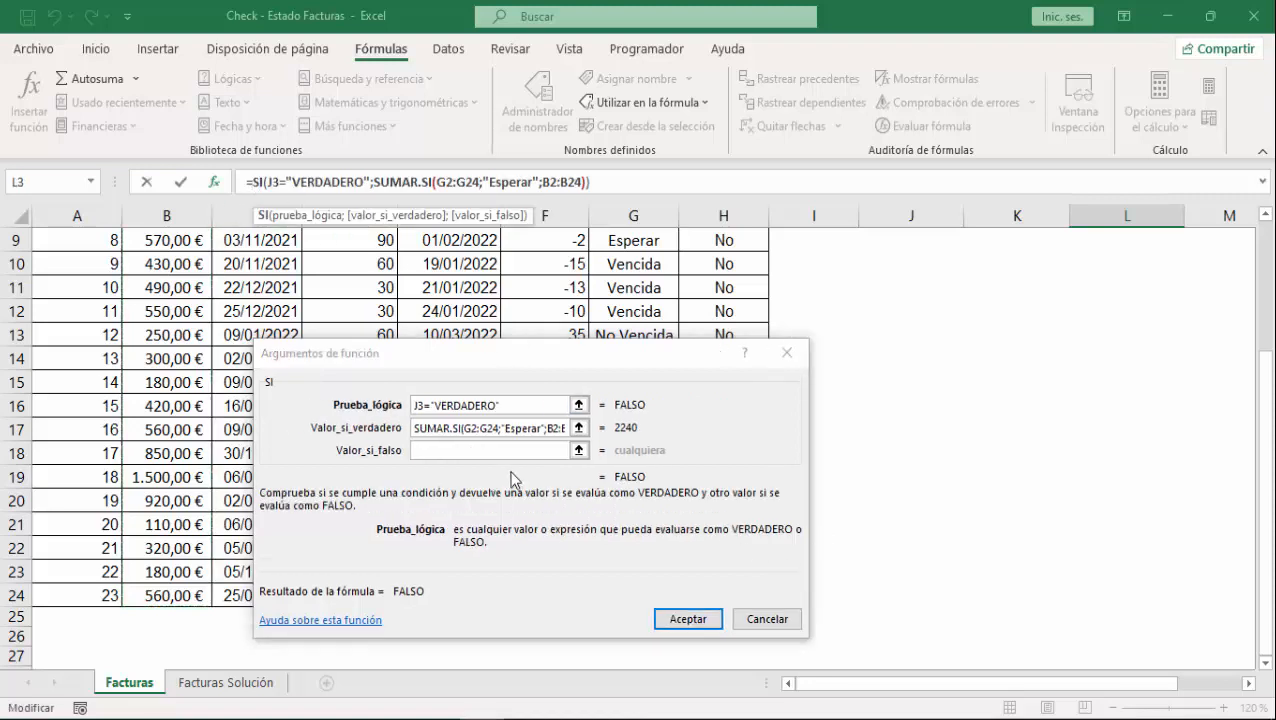
{"action": "left_click", "coordinate": [506, 456]}
{"action": "type", "text": "0"}
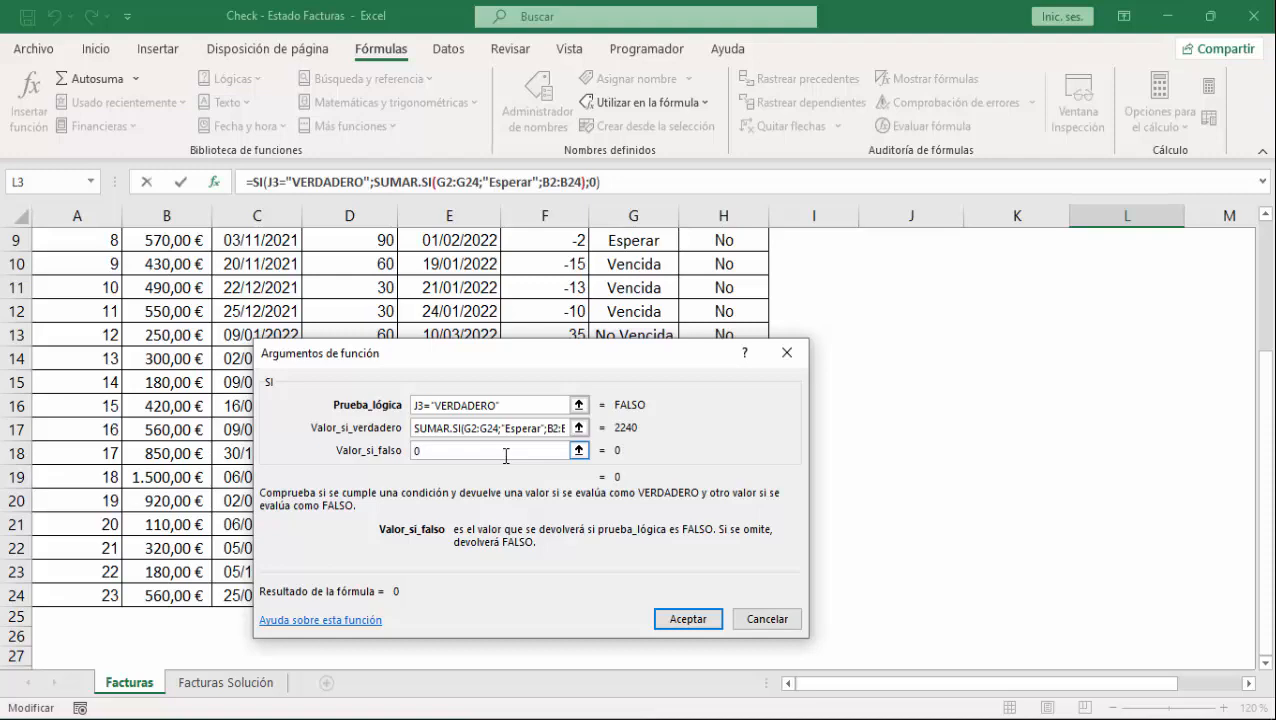
{"action": "scroll", "coordinate": [506, 456], "scroll_direction": "up", "scroll_amount": 3}
{"action": "left_click", "coordinate": [680, 619]}
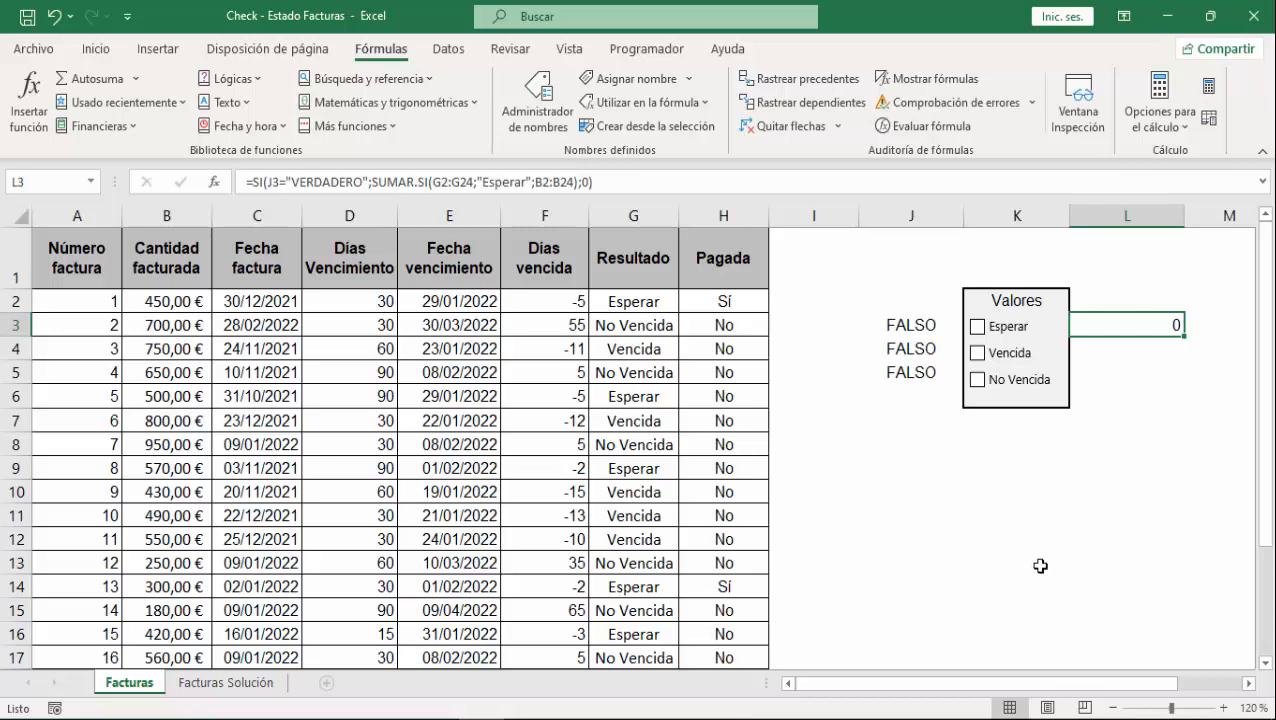
- Test L3 with the Esperar checkbox on and off, removing the quotation marks around VERDADERO in its formula
{"action": "left_click", "coordinate": [978, 327]}
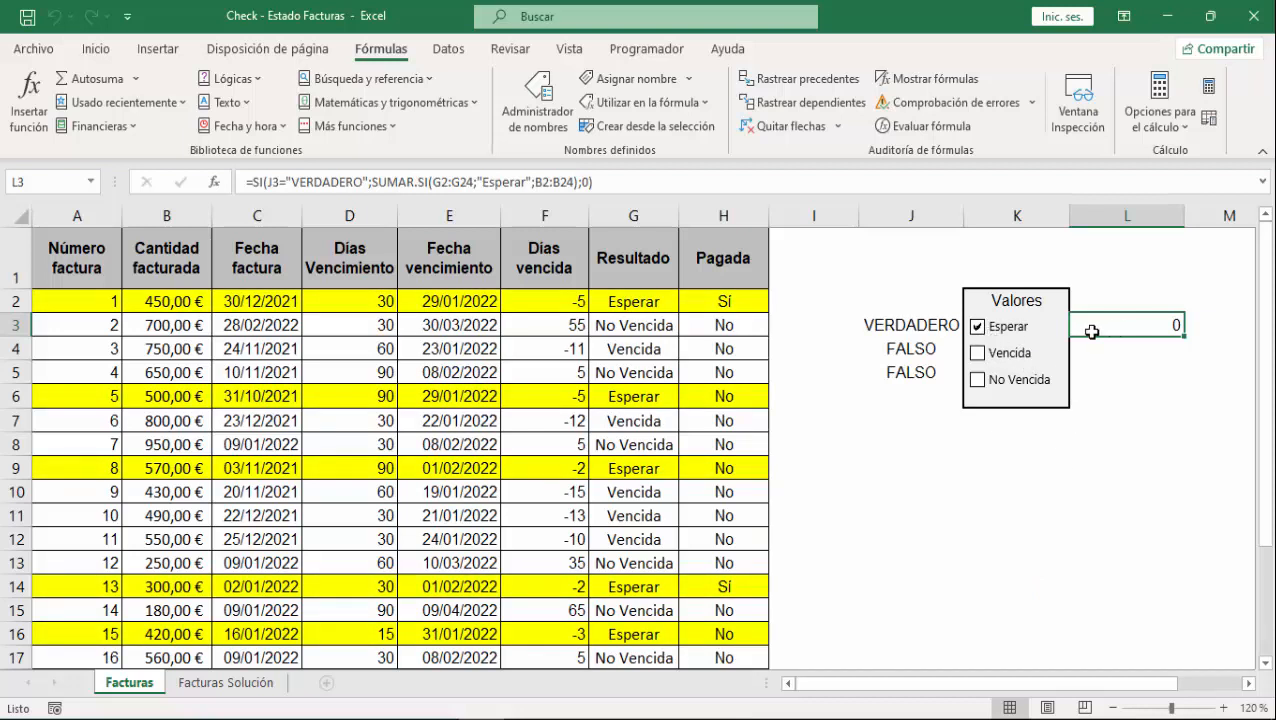
{"action": "left_click", "coordinate": [300, 182]}
{"action": "key", "text": "BackSpace"}
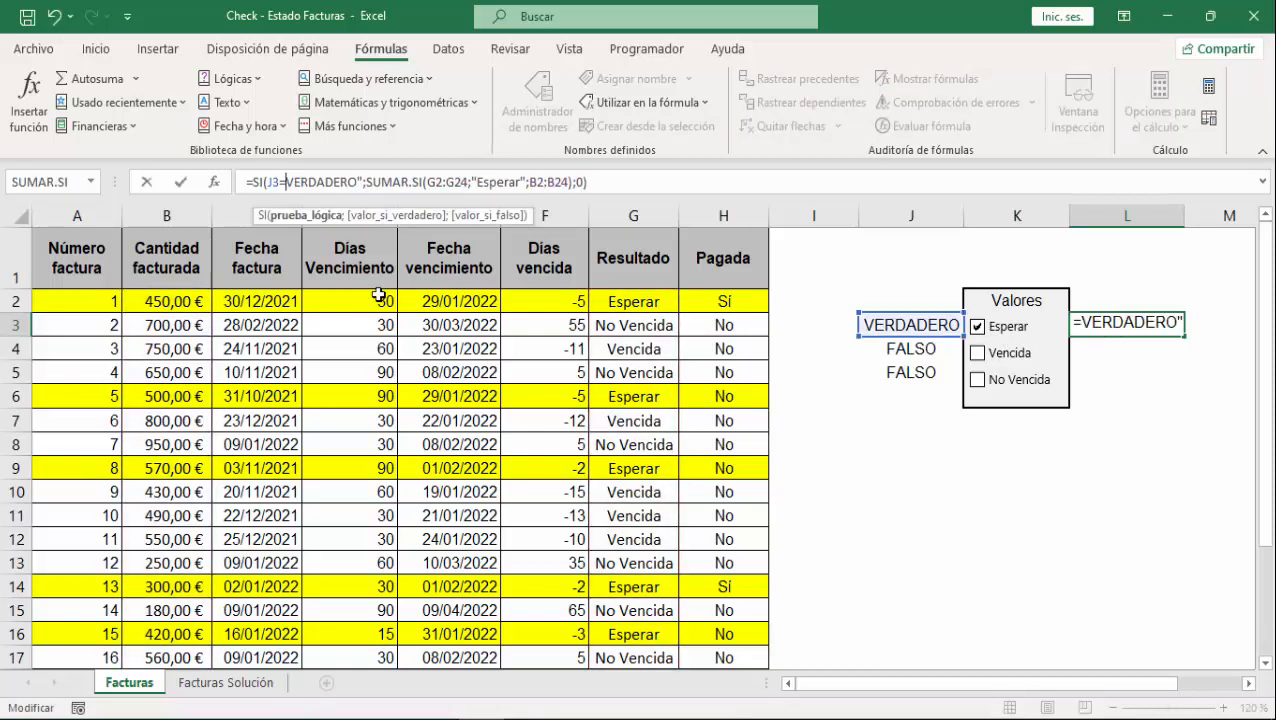
{"action": "left_click", "coordinate": [359, 182]}
{"action": "key", "text": "Delete"}
{"action": "key", "text": "Return"}
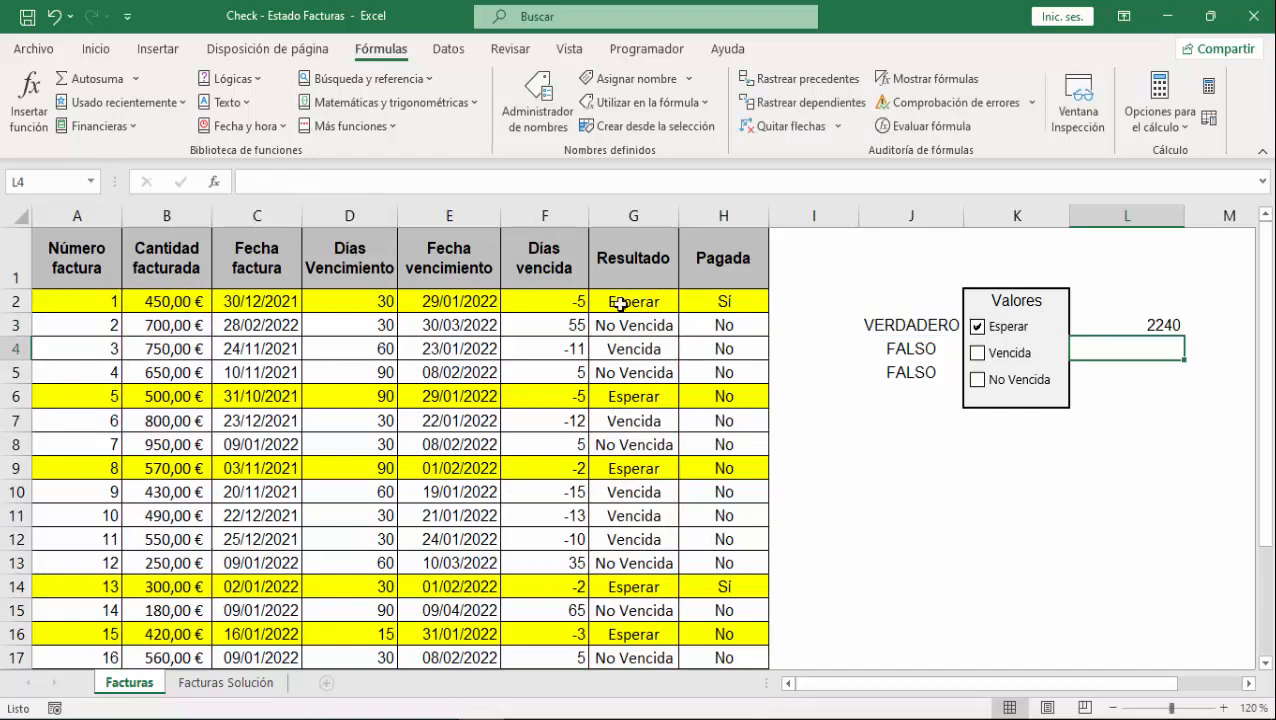
{"action": "left_click", "coordinate": [976, 328]}
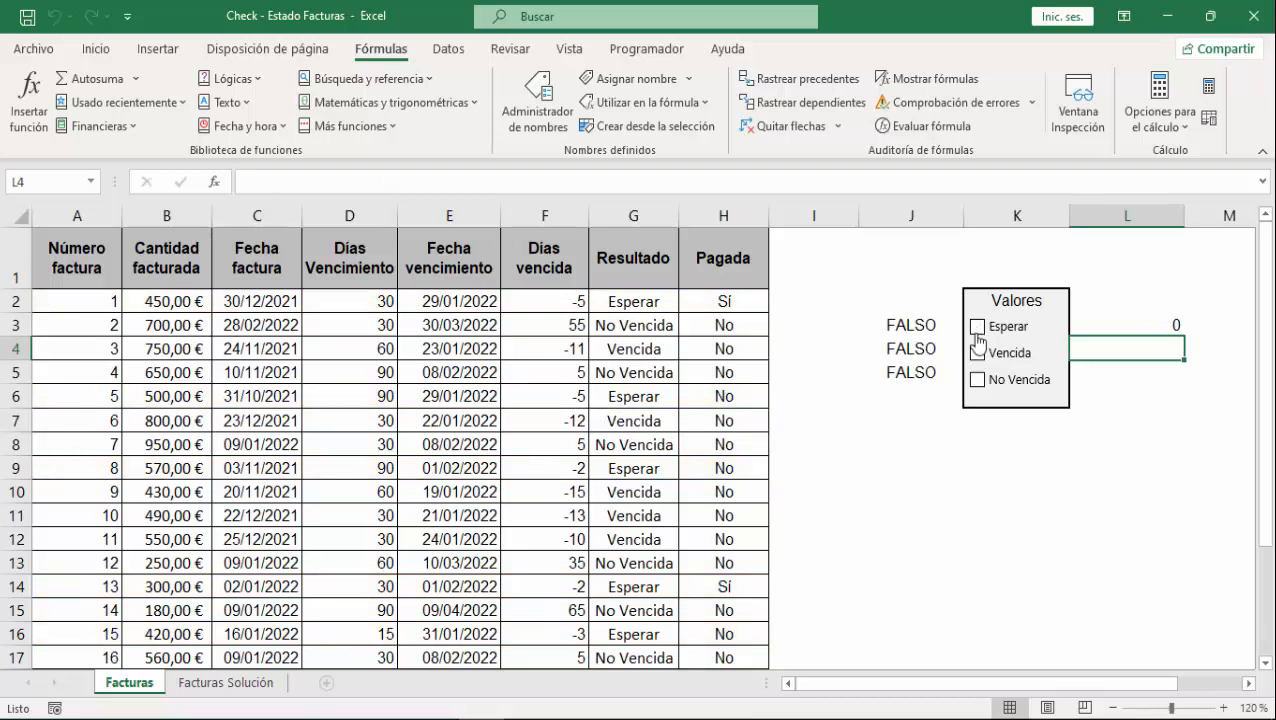
- Copy the formula text of L3 and paste it unchanged into cells L4 and L5
{"action": "left_click", "coordinate": [1170, 324]}
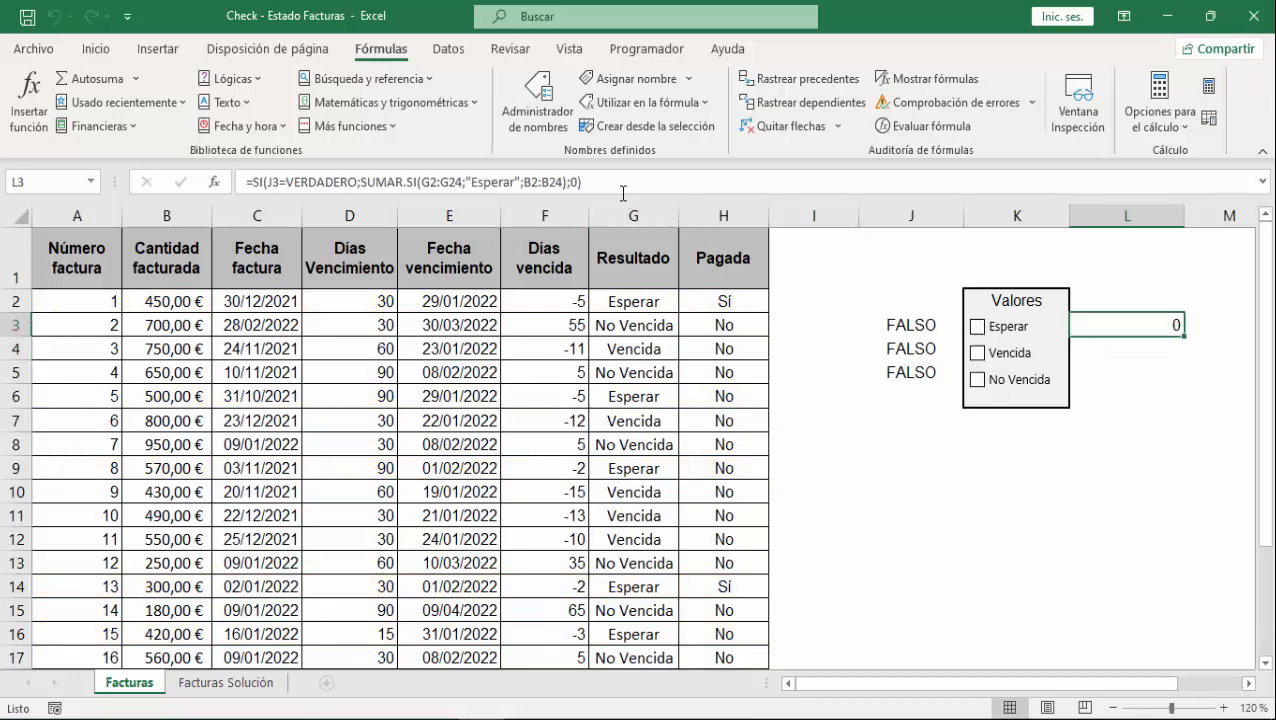
{"action": "left_click_drag", "start_coordinate": [620, 189], "coordinate": [243, 183]}
{"action": "right_click", "coordinate": [271, 183]}
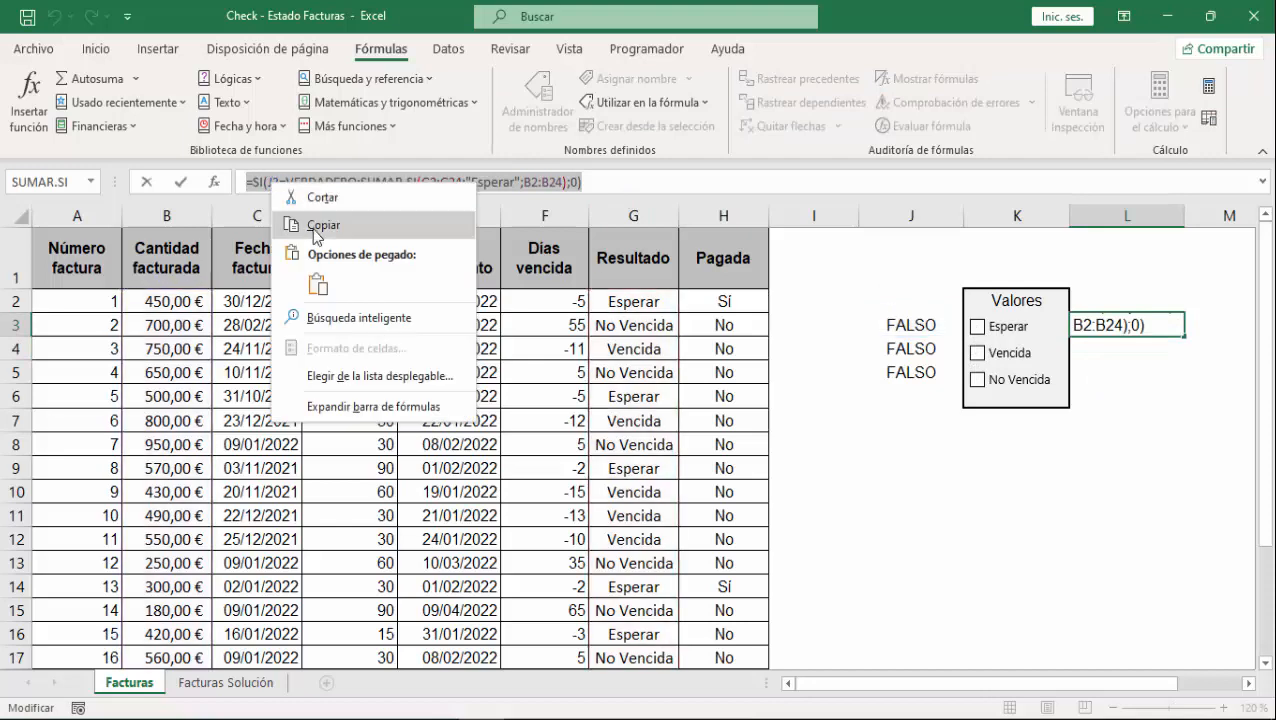
{"action": "left_click", "coordinate": [314, 224]}
{"action": "key", "text": "Escape"}
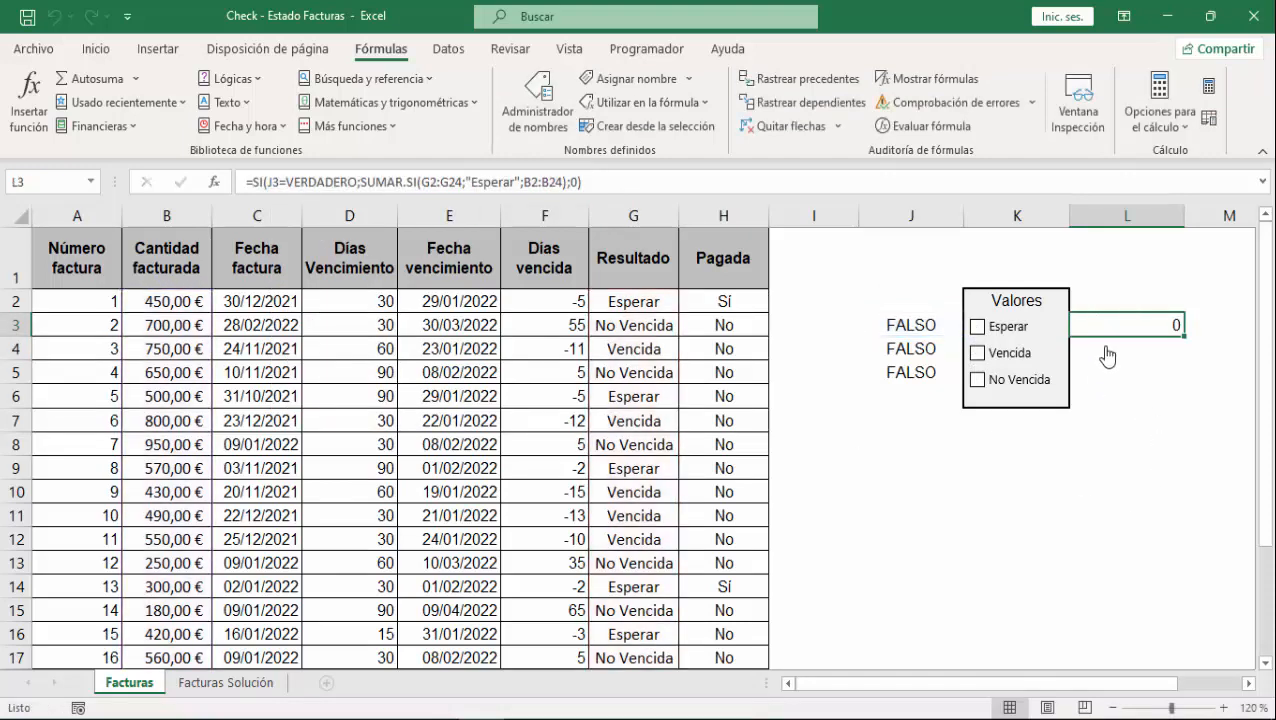
{"action": "right_click", "coordinate": [1114, 350]}
{"action": "key", "text": "Escape"}
{"action": "left_click", "coordinate": [1159, 347]}
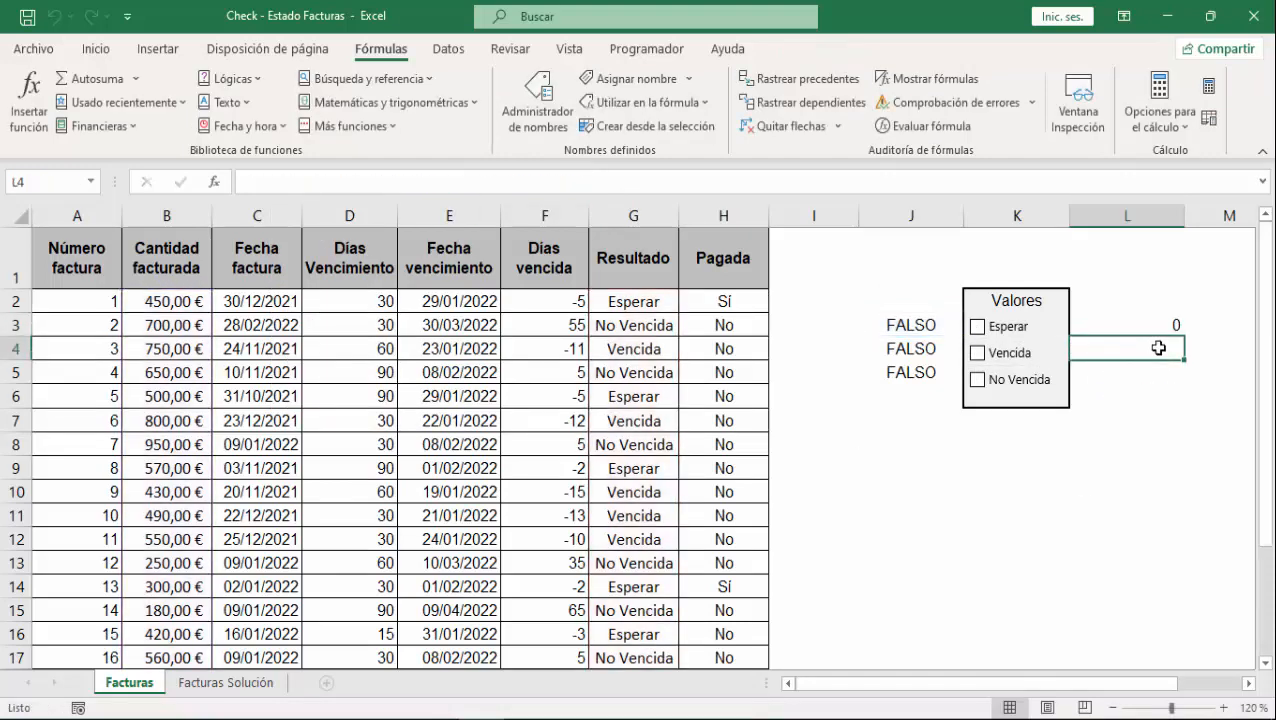
{"action": "key", "text": "ctrl+v"}
{"action": "left_click", "coordinate": [1152, 377]}
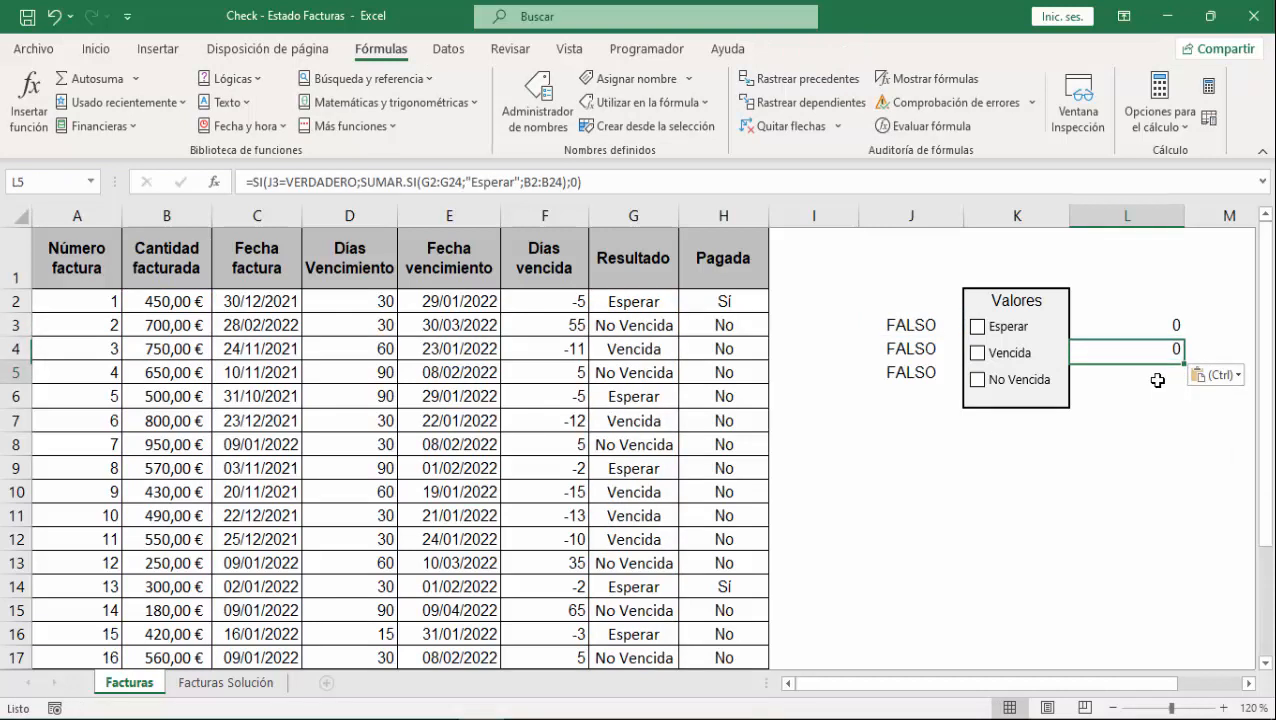
{"action": "key", "text": "ctrl+v"}
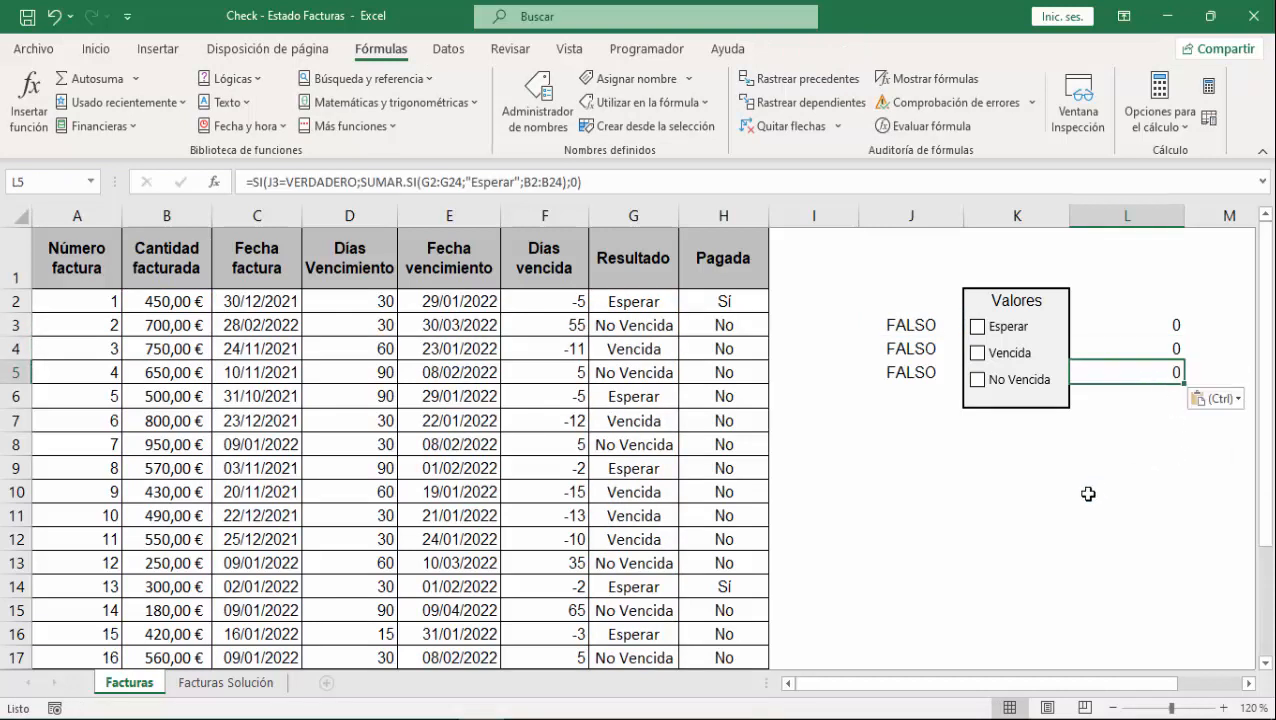
- Change the logical test of the SI formula in L4 to J4=VERDADERO
{"action": "left_click", "coordinate": [1153, 350]}
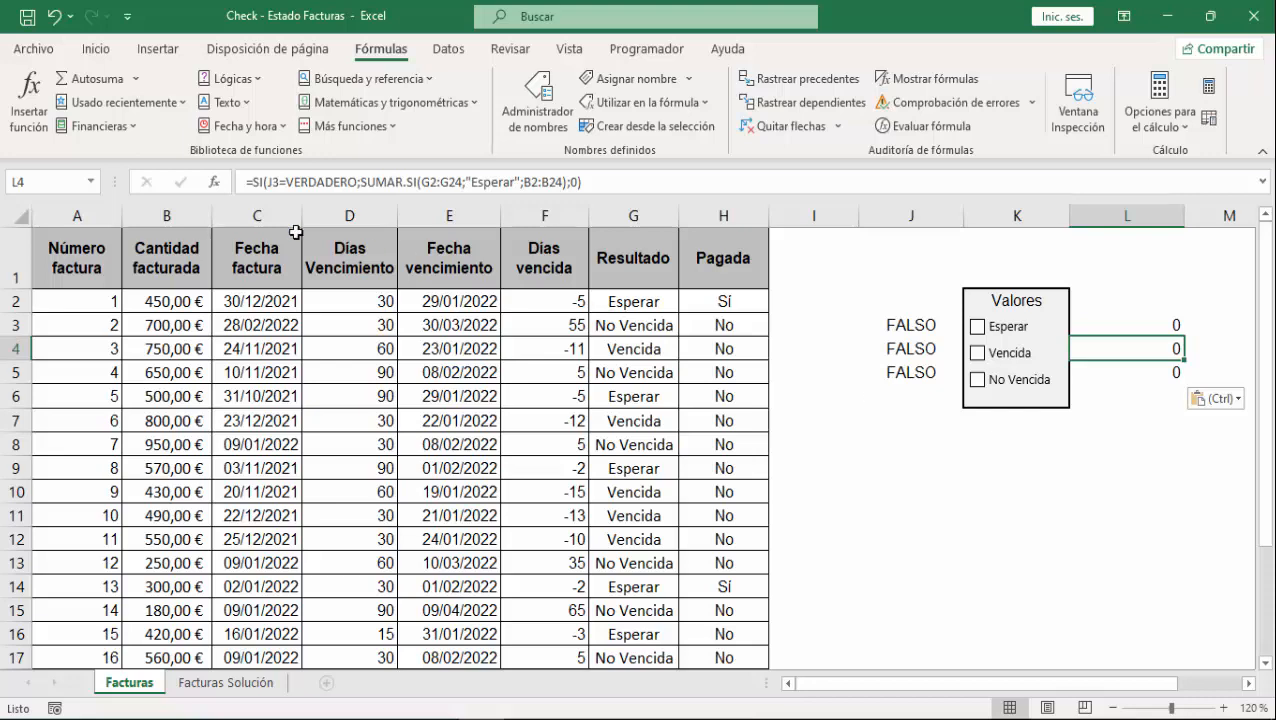
{"action": "left_click", "coordinate": [213, 182]}
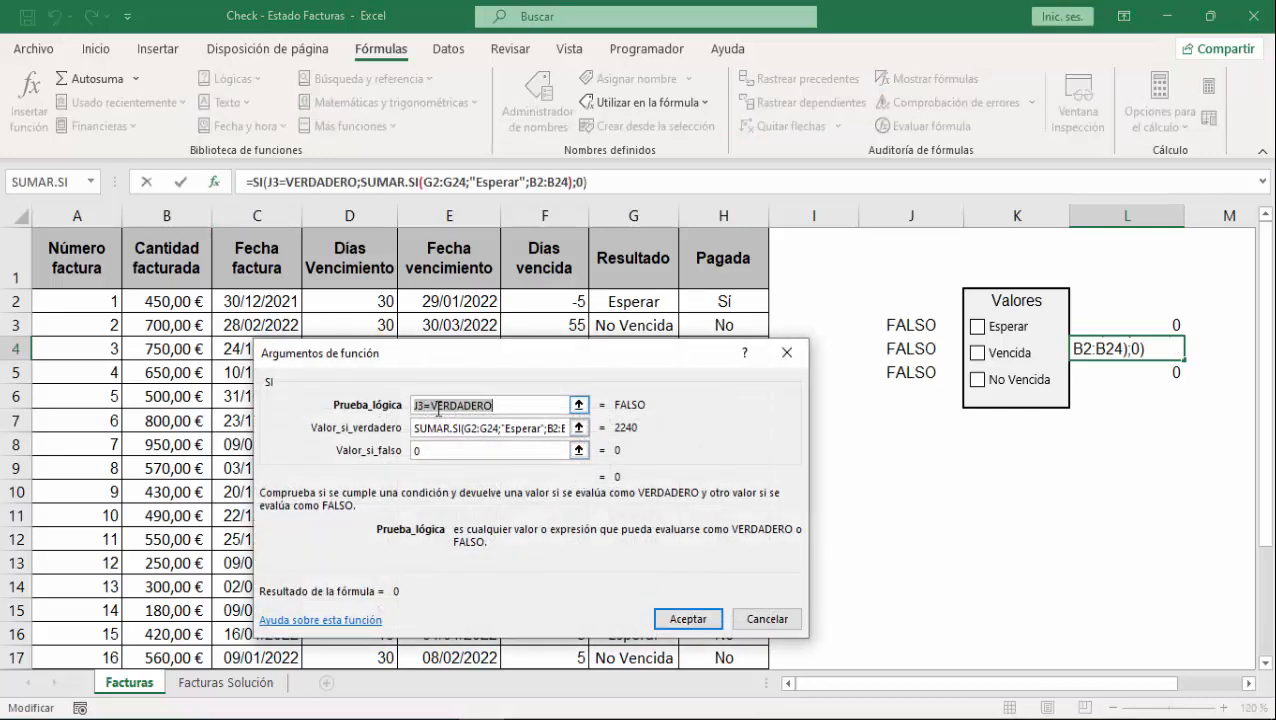
{"action": "left_click", "coordinate": [427, 406]}
{"action": "left_click", "coordinate": [450, 430]}
{"action": "key", "text": "BackSpace"}
{"action": "type", "text": "4"}
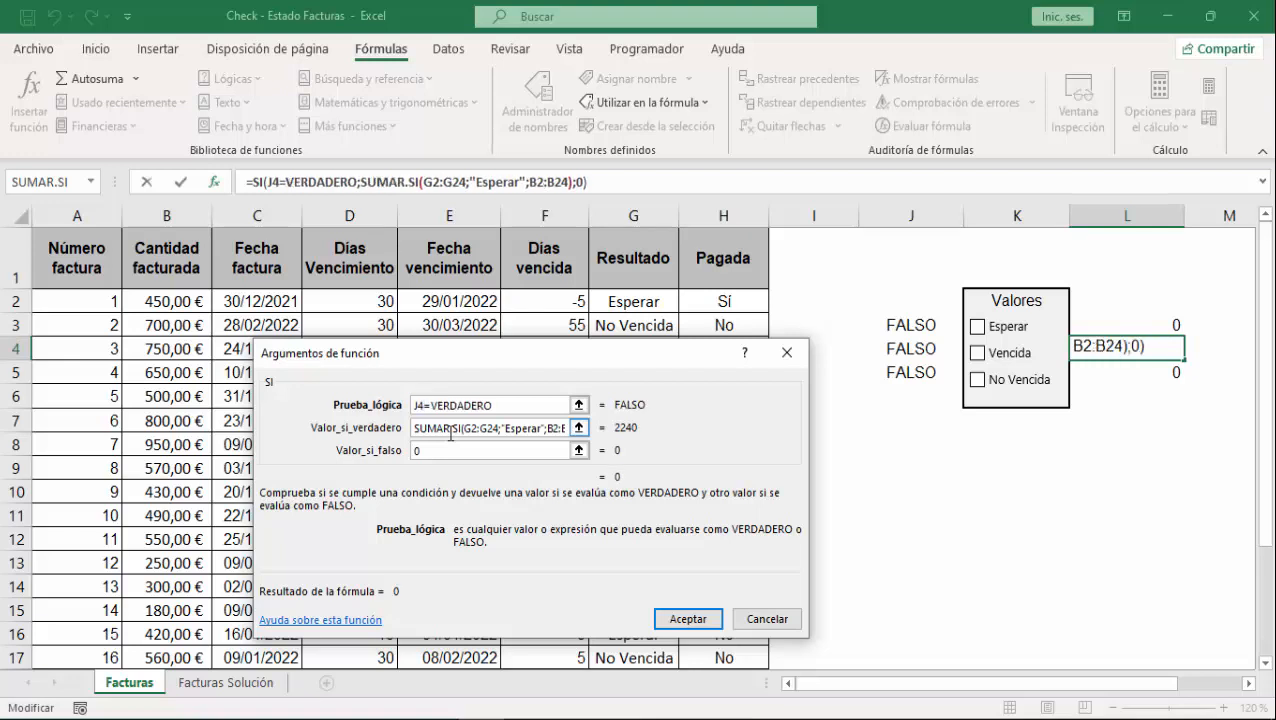
- Set the SUMAR.SI criterion in L4 to "Vencida", accept the formula, and test it with the Vencida checkbox on and off
{"action": "left_click", "coordinate": [382, 181]}
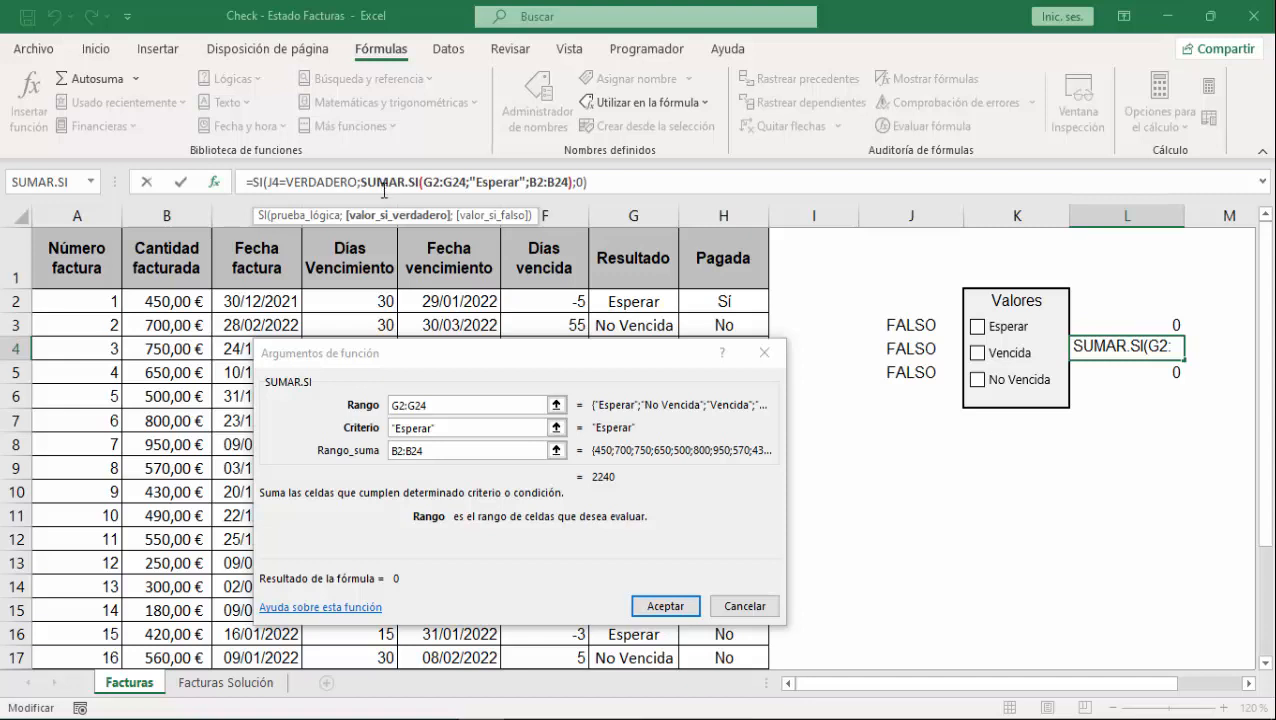
{"action": "left_click", "coordinate": [431, 428]}
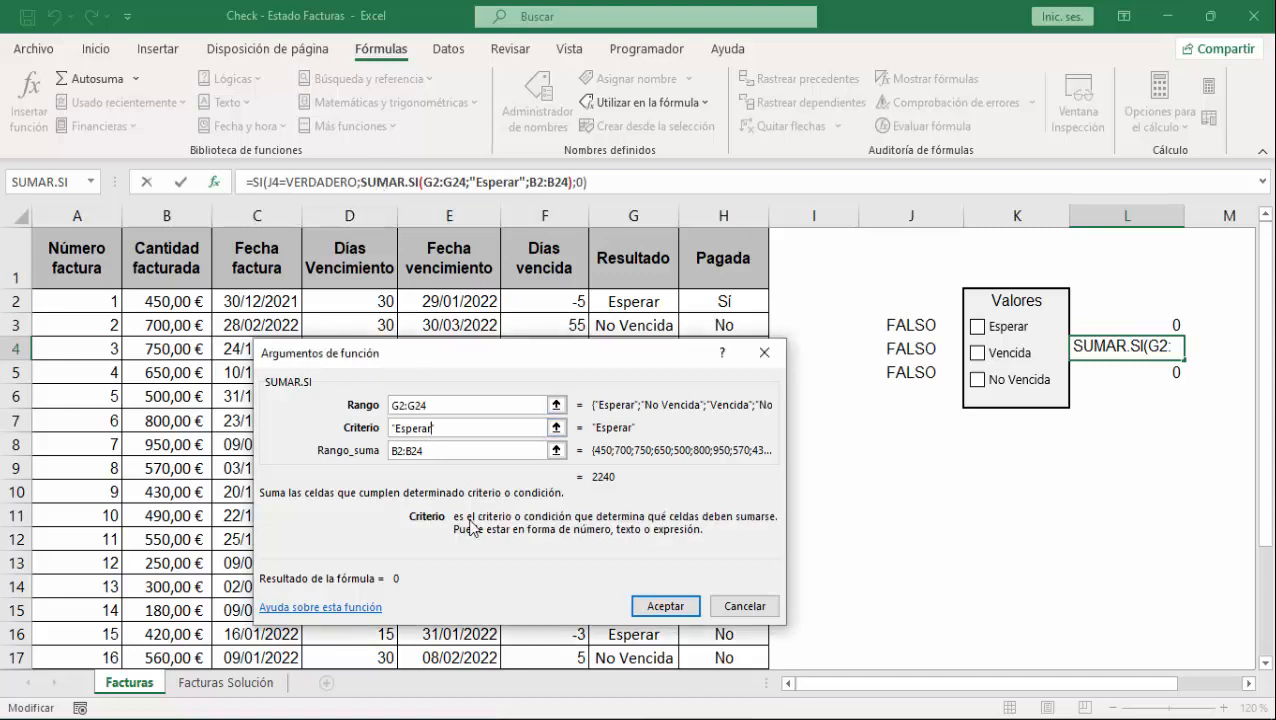
{"action": "key", "text": "BackSpace"}
{"action": "key", "text": "BackSpace"}
{"action": "key", "text": "BackSpace"}
{"action": "key", "text": "BackSpace"}
{"action": "key", "text": "BackSpace"}
{"action": "key", "text": "BackSpace"}
{"action": "key", "text": "BackSpace"}
{"action": "type", "text": "Ve"}
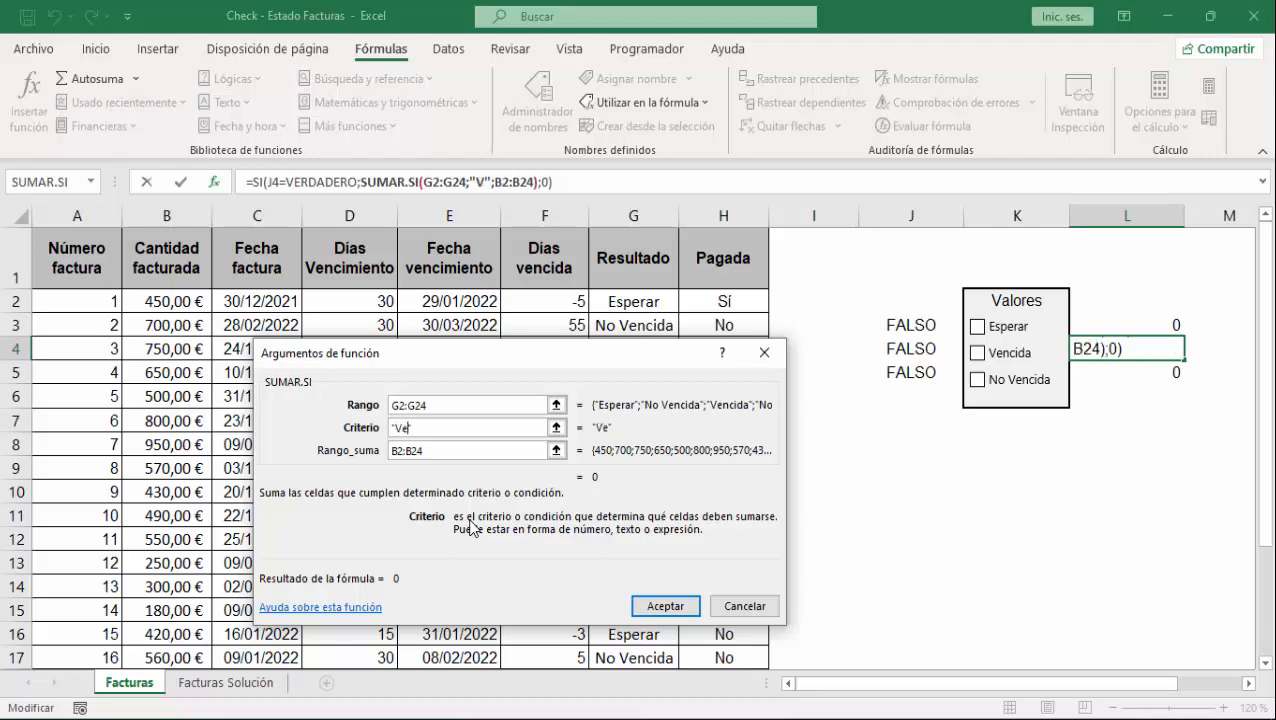
{"action": "type", "text": "ncida"}
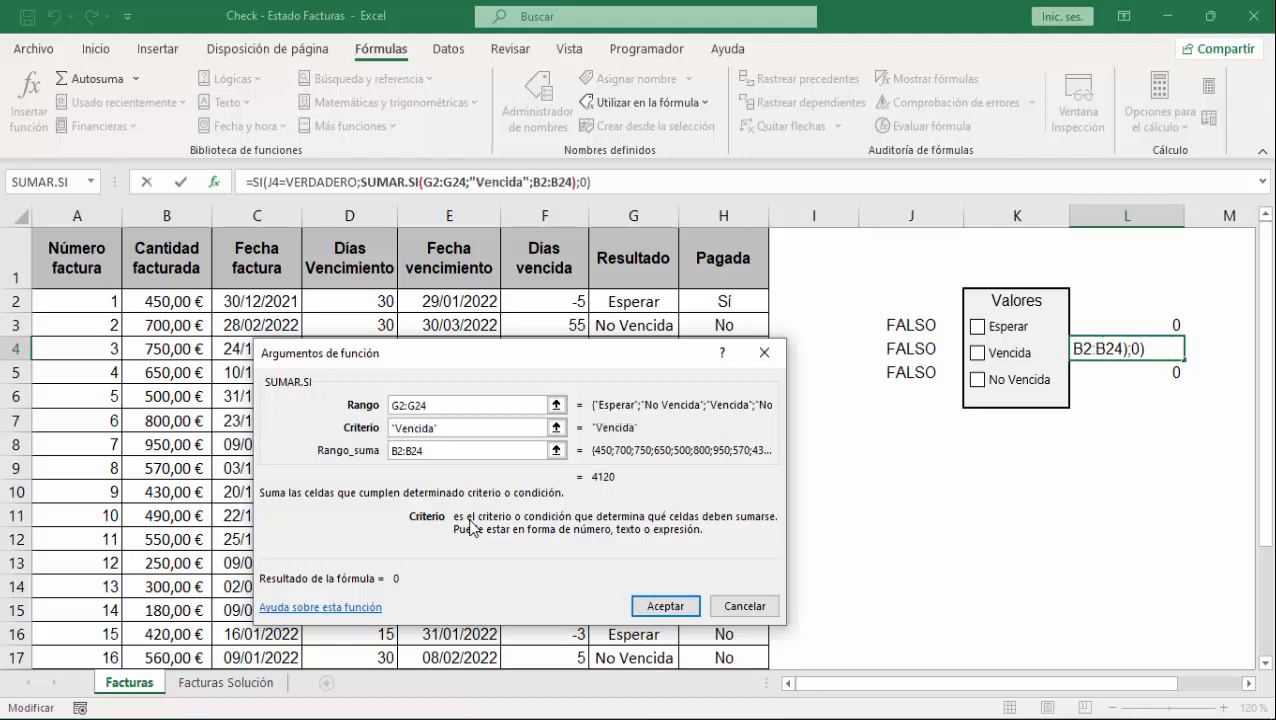
{"action": "left_click", "coordinate": [664, 605]}
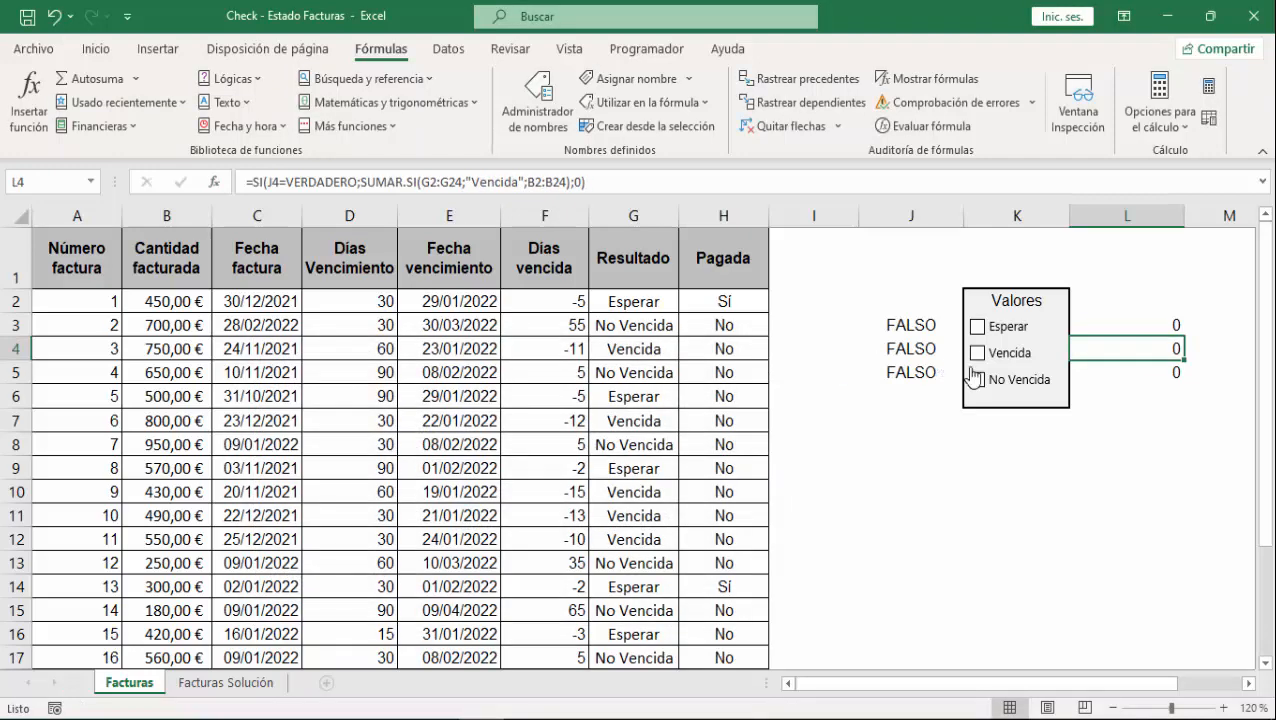
{"action": "left_click", "coordinate": [978, 356]}
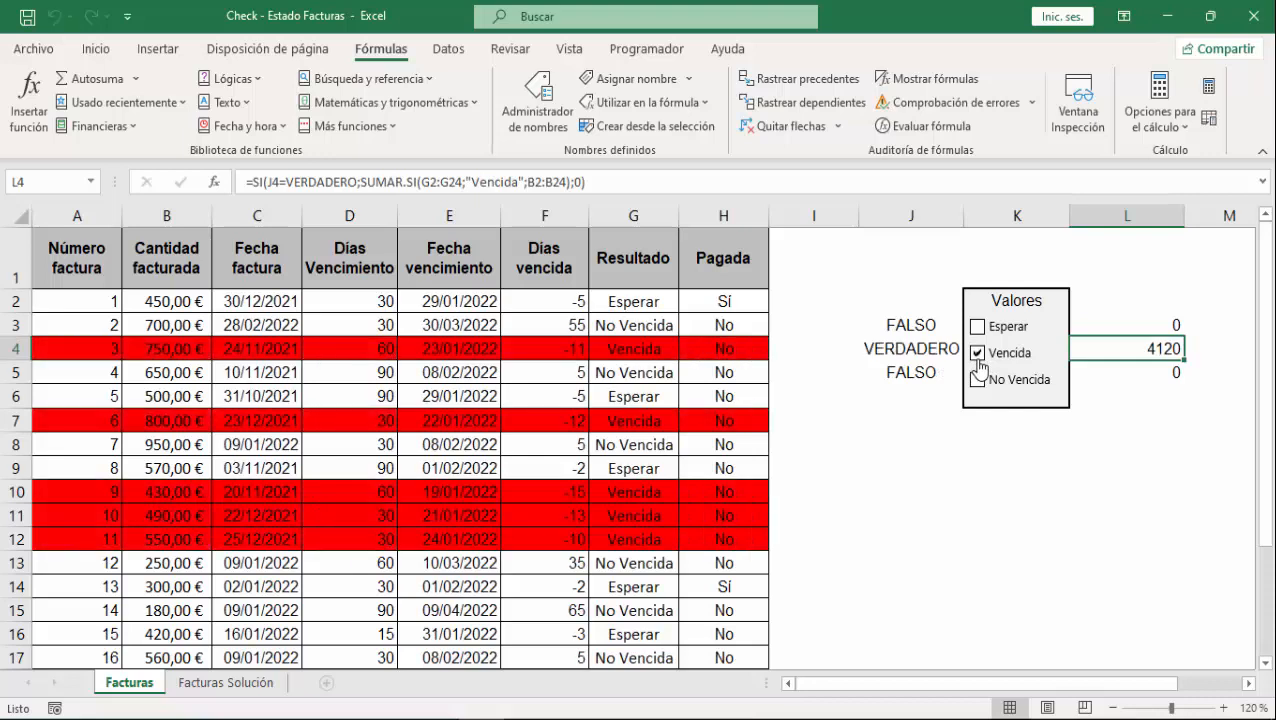
{"action": "left_click", "coordinate": [978, 358]}
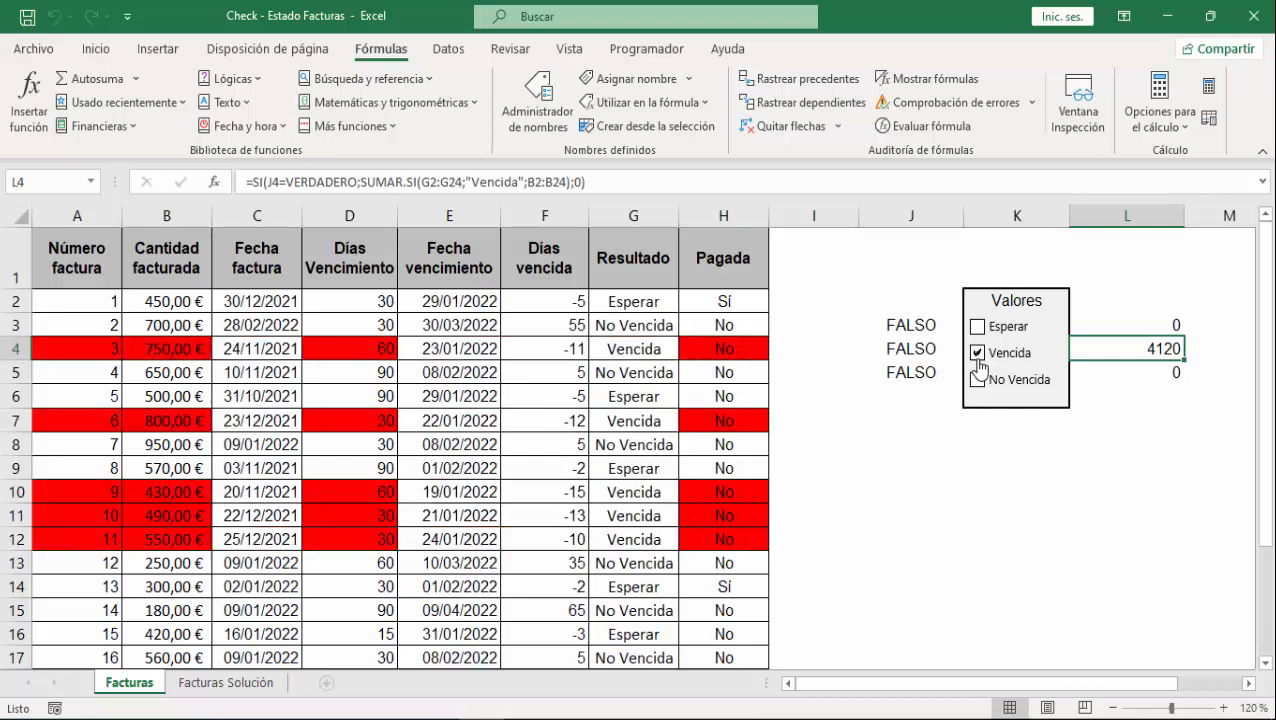
- Change the logical test of the SI formula in L5 to J5=VERDADERO
{"action": "left_click", "coordinate": [1160, 375]}
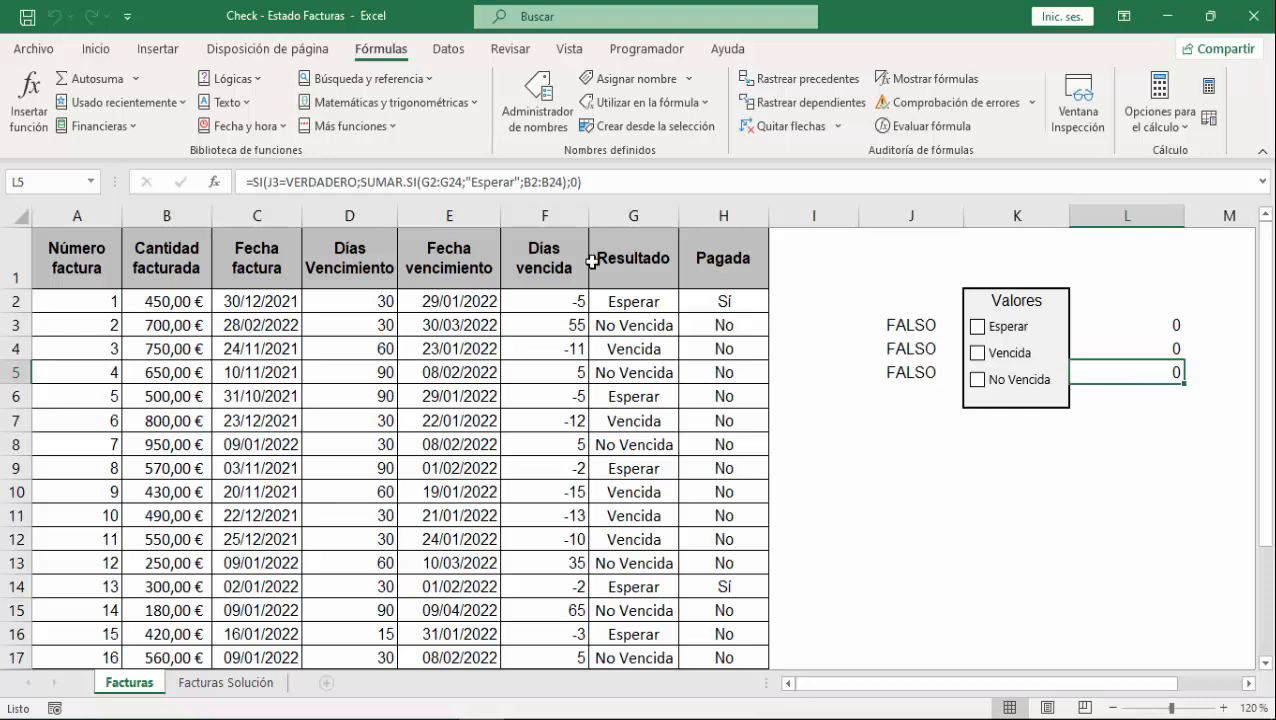
{"action": "left_click", "coordinate": [215, 183]}
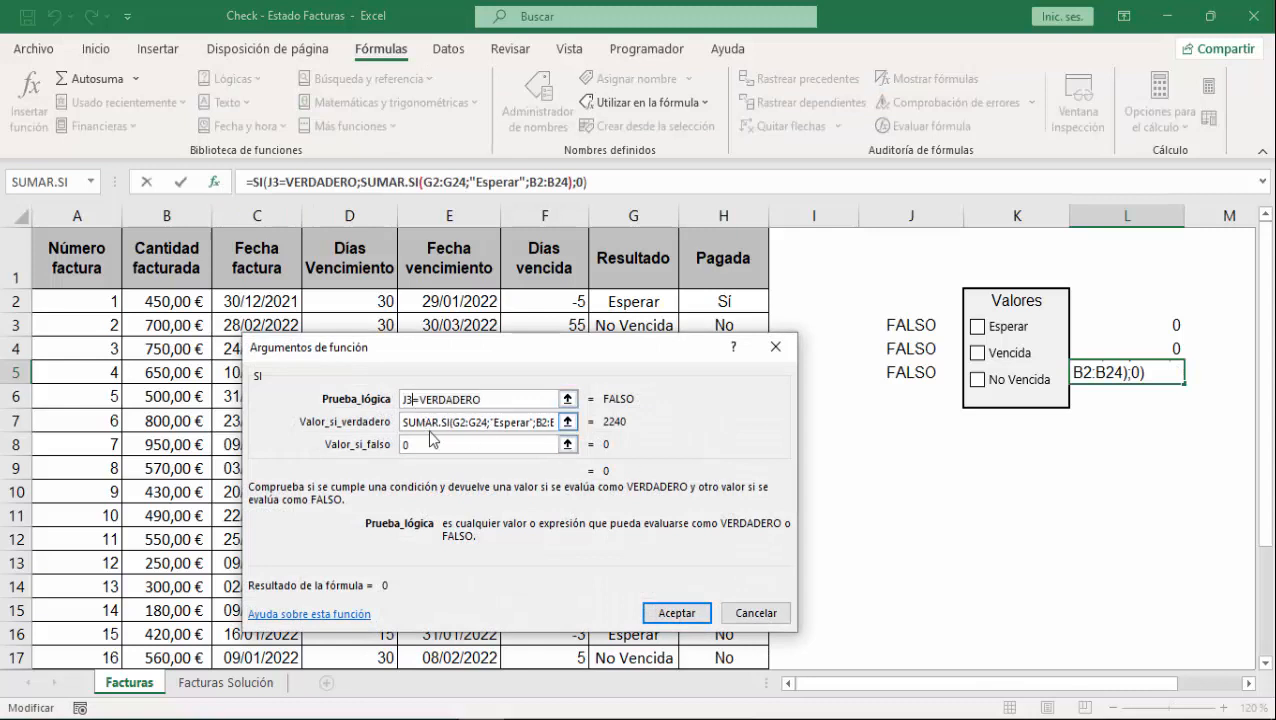
{"action": "key", "text": "BackSpace"}
{"action": "type", "text": "5"}
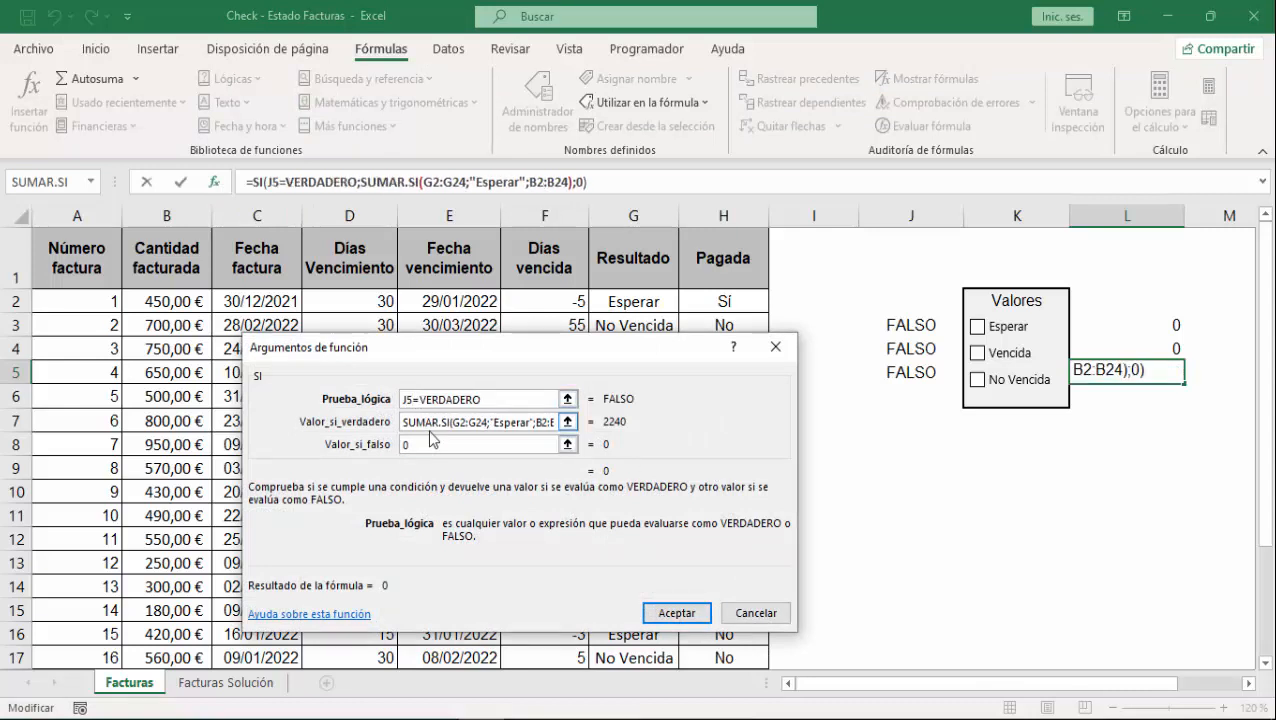
- Set the SUMAR.SI criterion in L5 to "No Vencida", accept the formula, and test it with the No Vencida checkbox on and off
{"action": "left_click", "coordinate": [405, 183]}
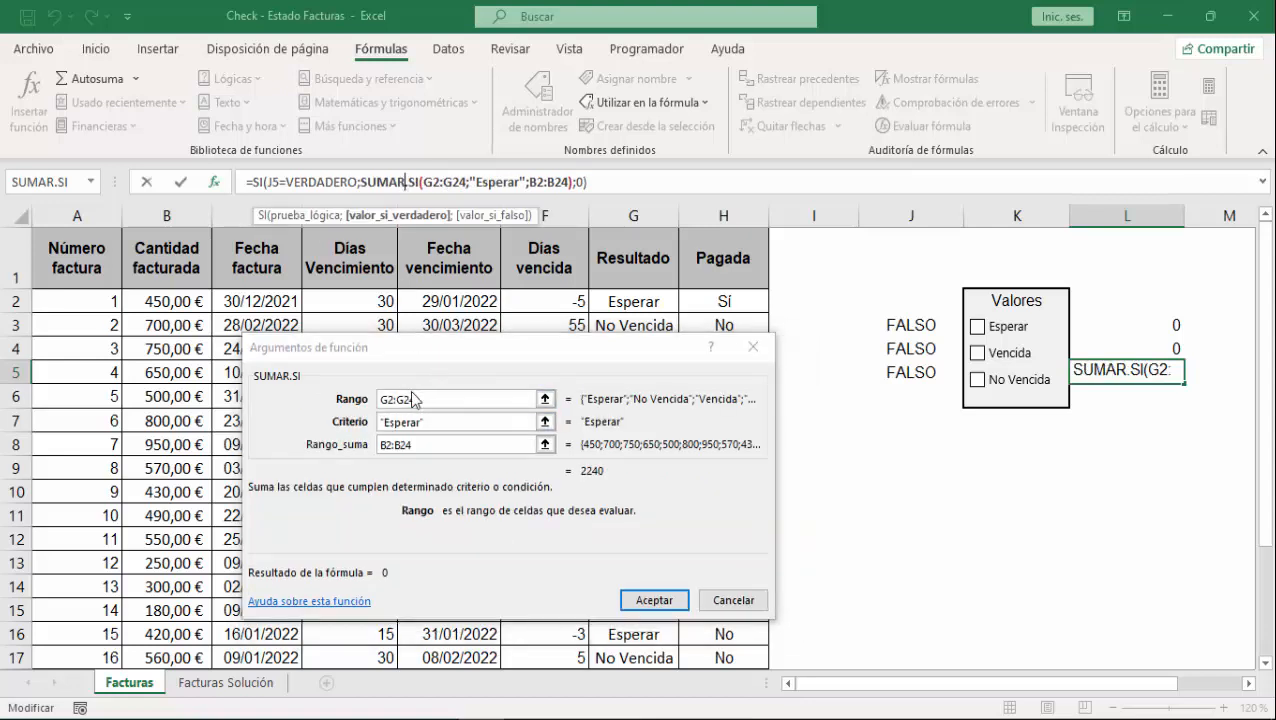
{"action": "left_click", "coordinate": [528, 421]}
{"action": "key", "text": "BackSpace"}
{"action": "key", "text": "BackSpace"}
{"action": "key", "text": "BackSpace"}
{"action": "key", "text": "BackSpace"}
{"action": "key", "text": "BackSpace"}
{"action": "key", "text": "BackSpace"}
{"action": "key", "text": "BackSpace"}
{"action": "key", "text": "BackSpace"}
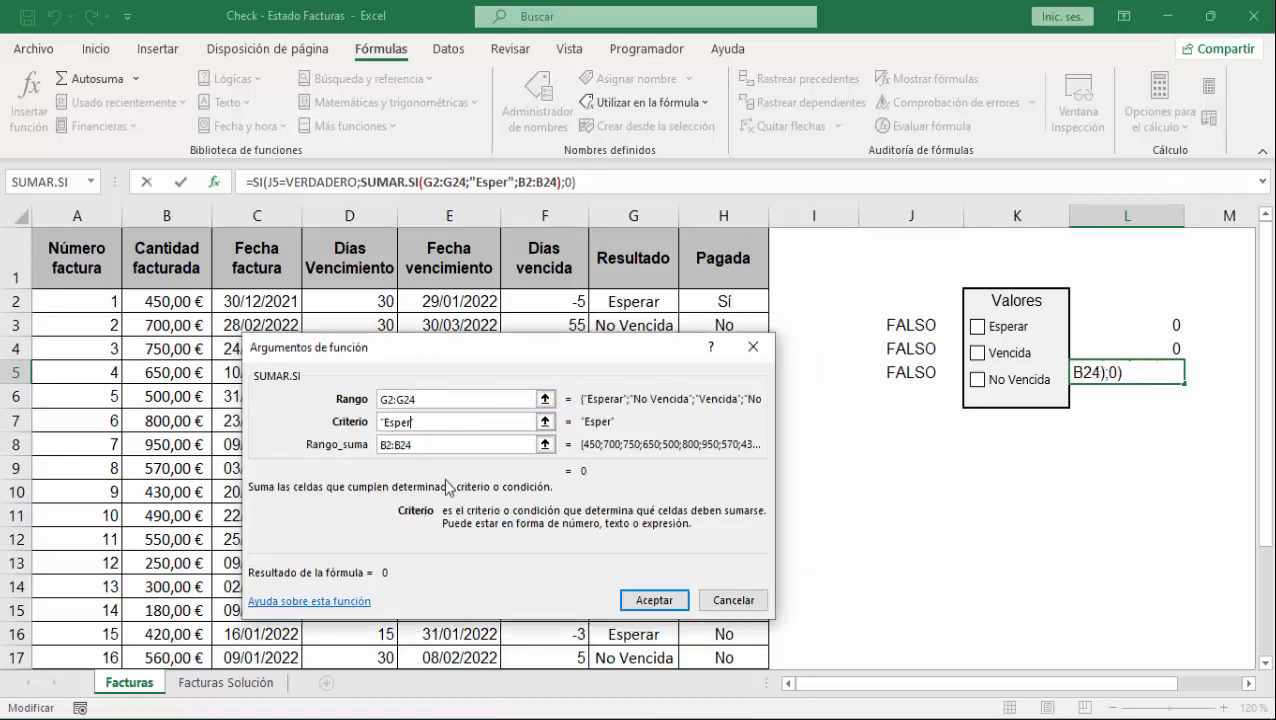
{"action": "type", "text": "No Vencida\""}
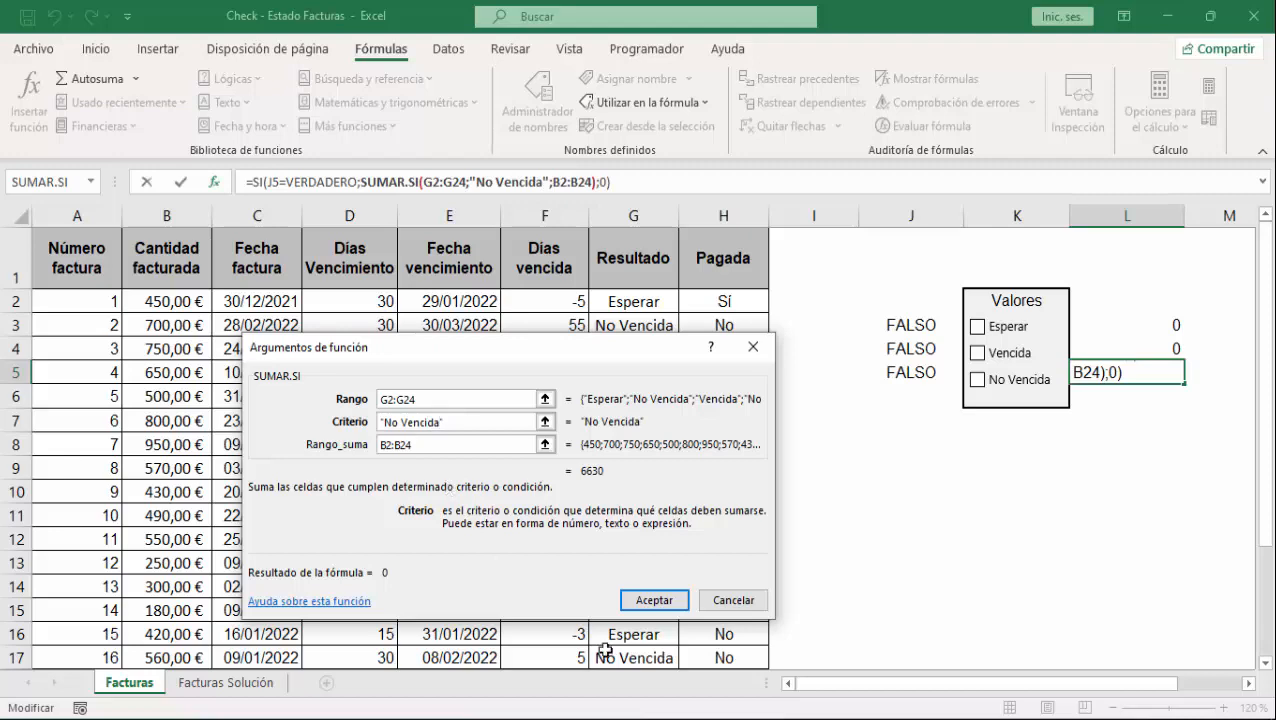
{"action": "left_click", "coordinate": [654, 600]}
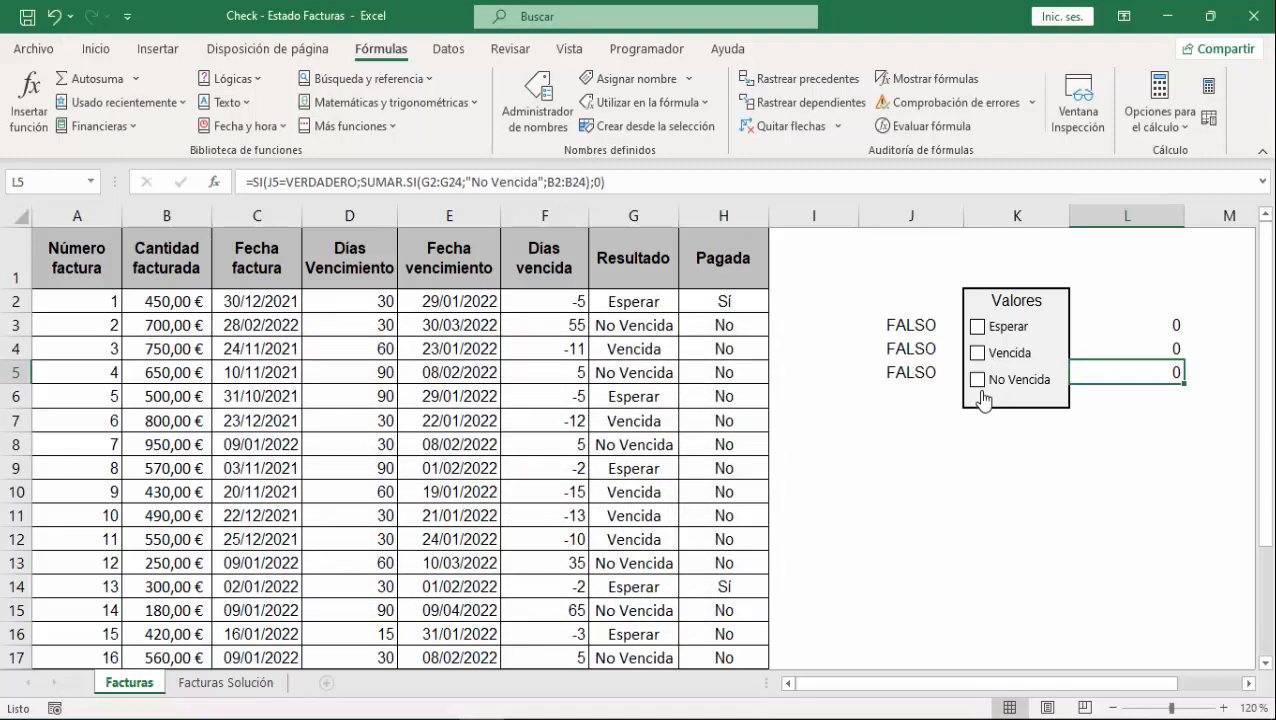
{"action": "left_click", "coordinate": [978, 384]}
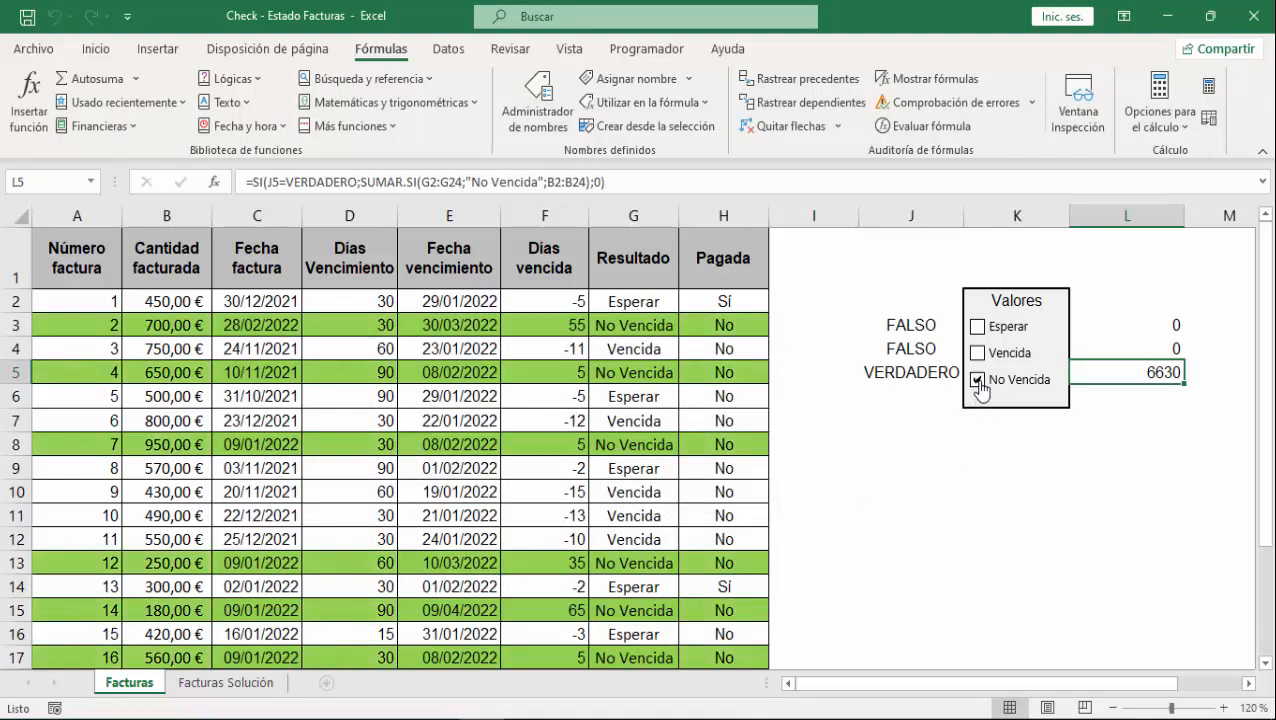
{"action": "left_click", "coordinate": [978, 384]}
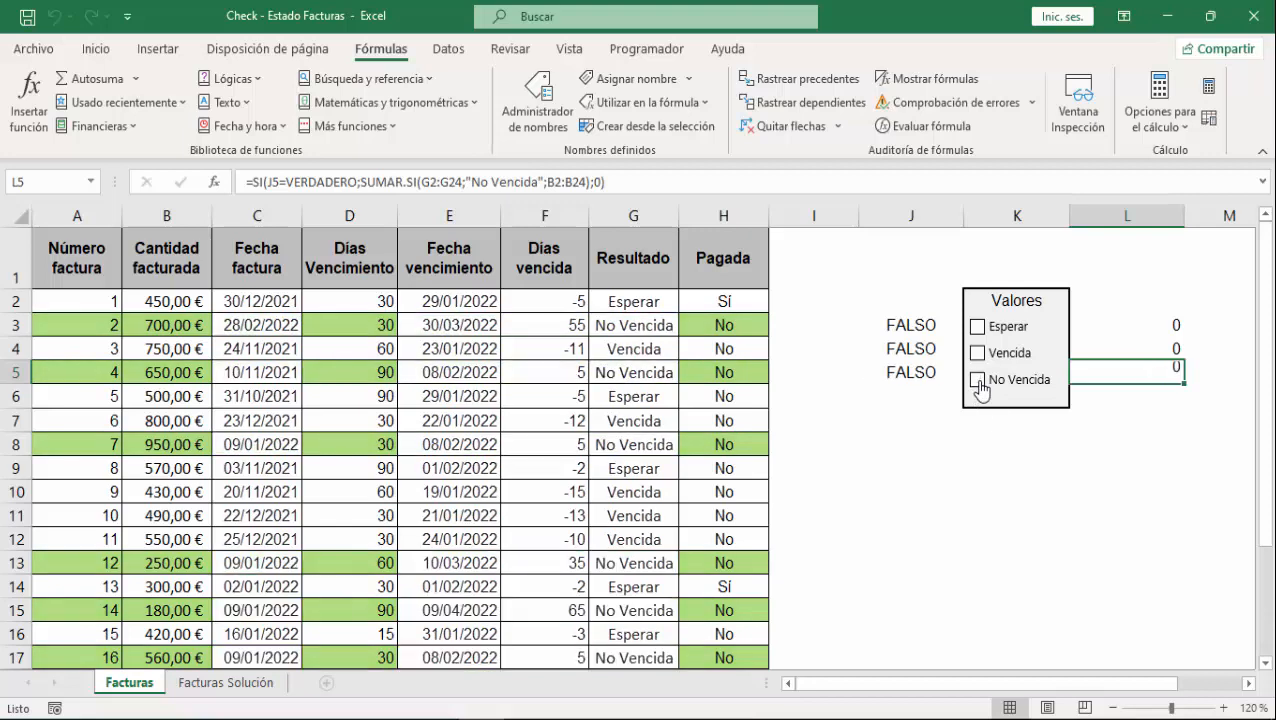
- Total the three status amounts in L3:L5 with an AutoSum in cell L6
{"action": "left_click", "coordinate": [1149, 398]}
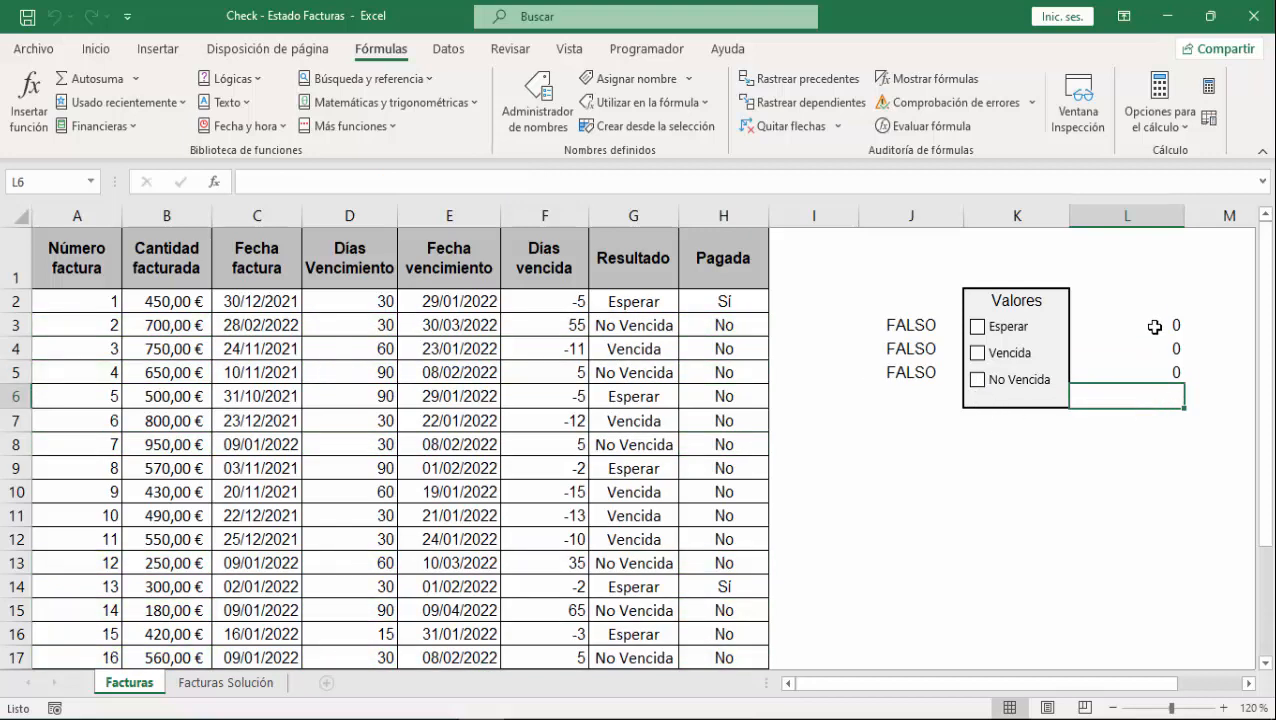
{"action": "left_click_drag", "start_coordinate": [1152, 322], "coordinate": [1155, 390]}
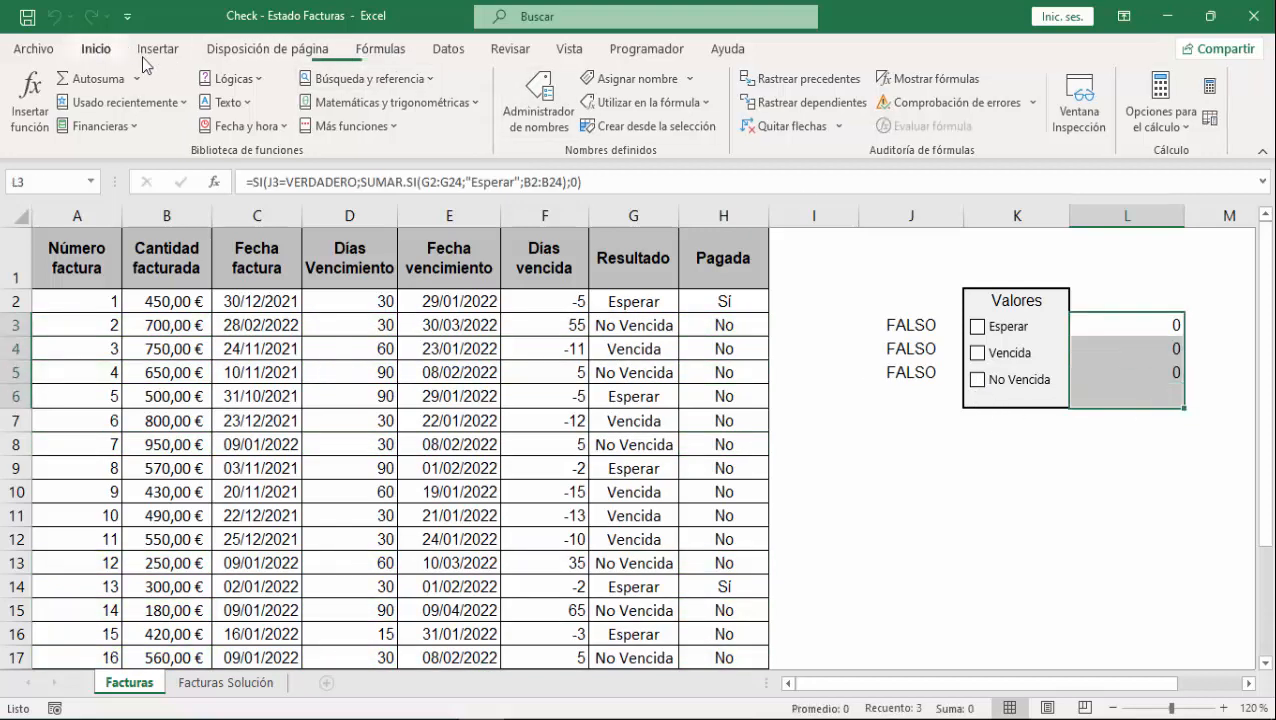
{"action": "left_click", "coordinate": [96, 48]}
{"action": "left_click", "coordinate": [1058, 85]}
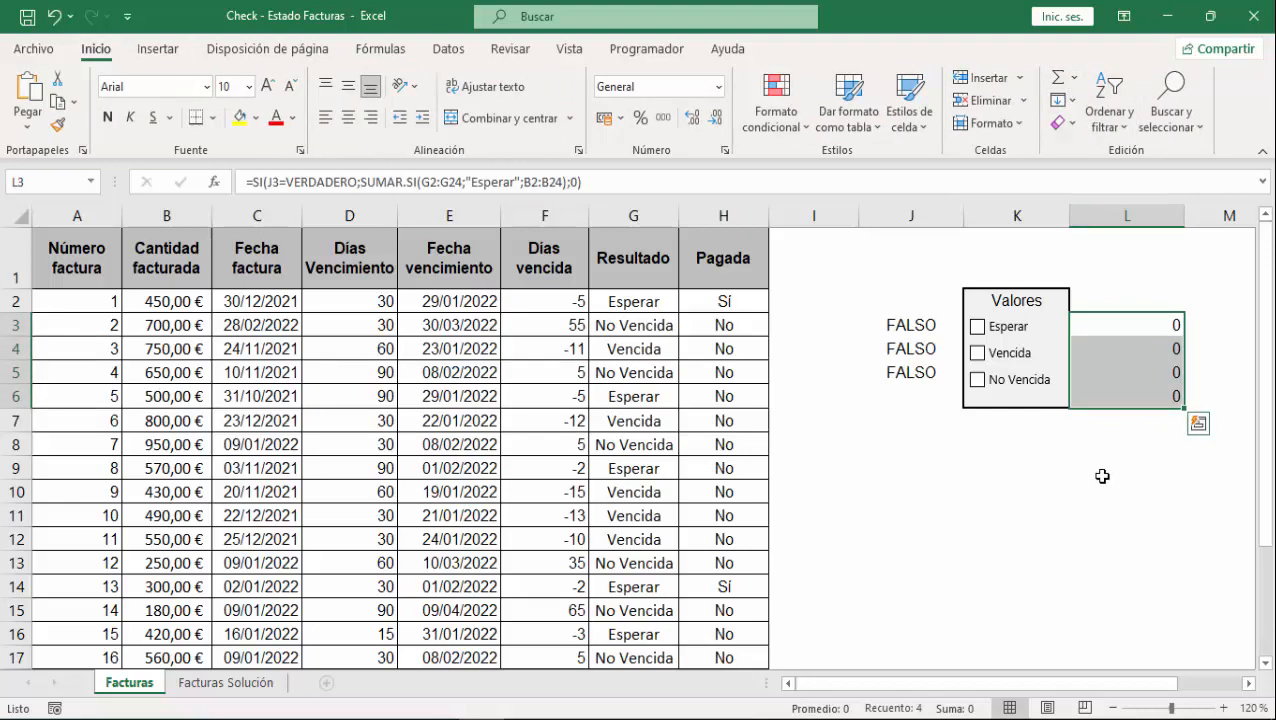
- Test the total in L6 by checking Esperar, Vencida and No Vencida and clearing the last two again
{"action": "left_click", "coordinate": [977, 326]}
{"action": "left_click", "coordinate": [977, 352]}
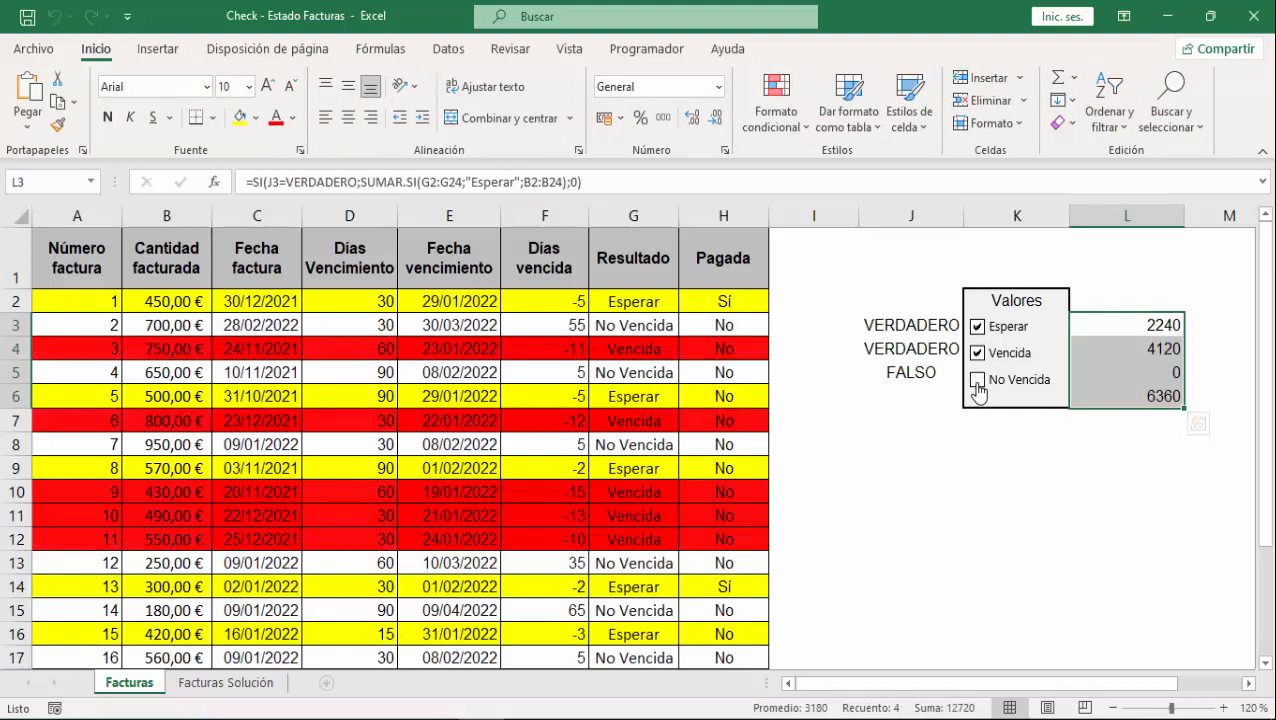
{"action": "left_click", "coordinate": [977, 379]}
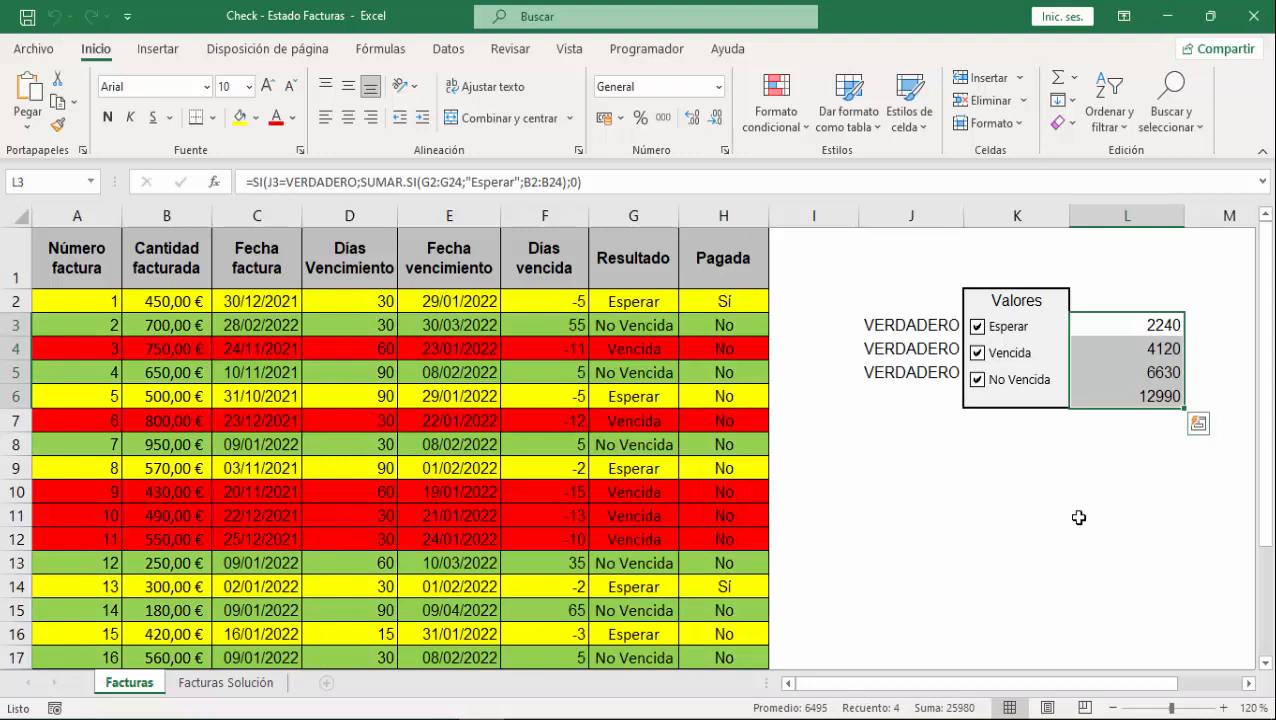
{"action": "left_click", "coordinate": [977, 380]}
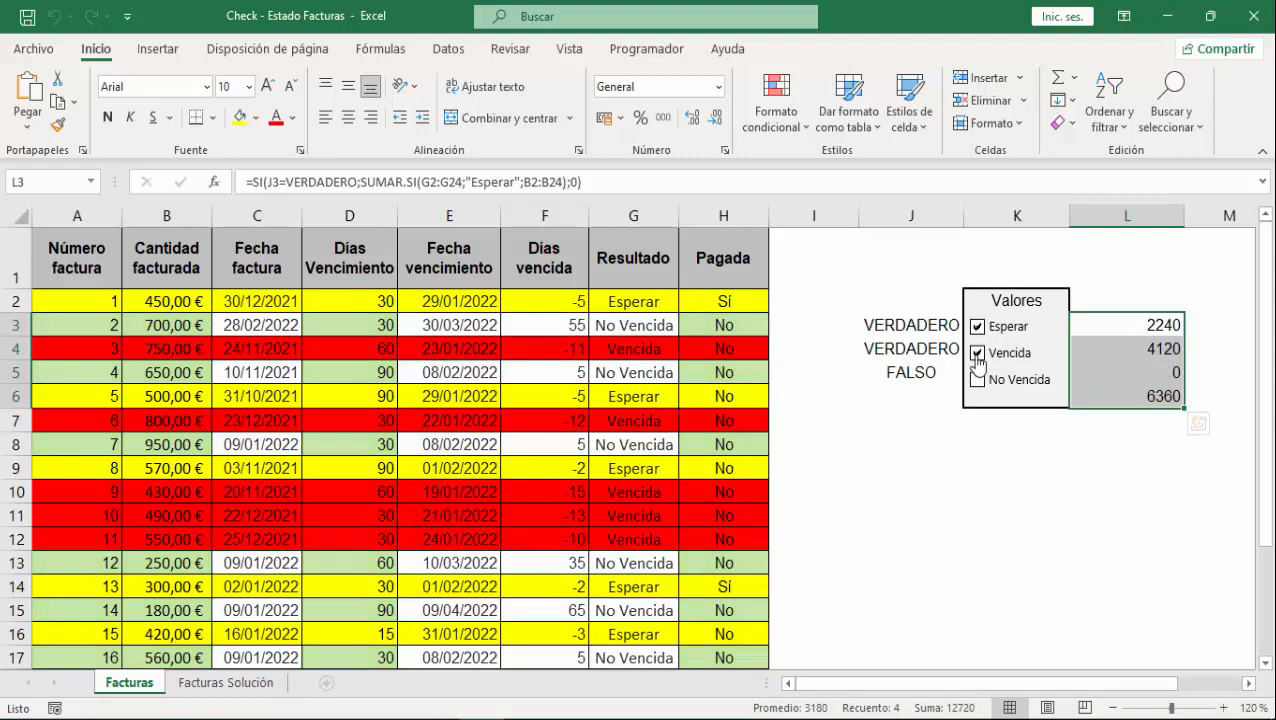
{"action": "left_click", "coordinate": [977, 358]}
{"action": "left_click", "coordinate": [1002, 450]}
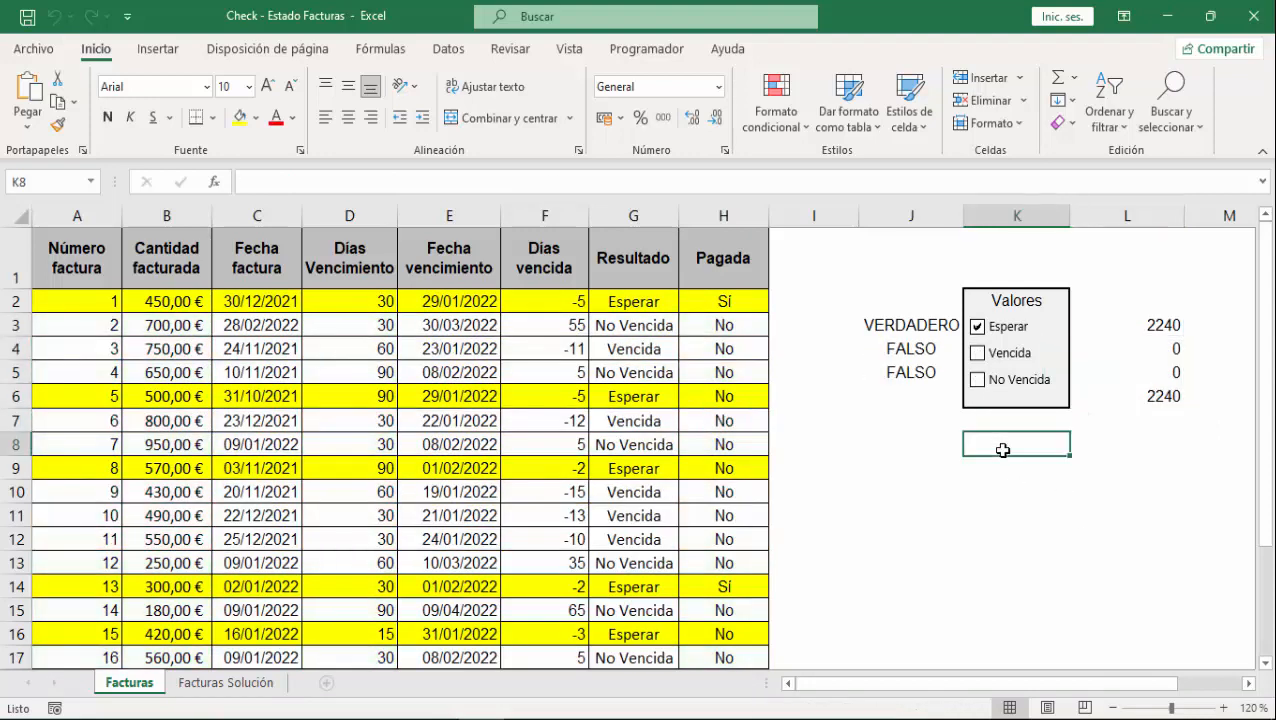
- Insert an ActiveX text box over cell K9, below the Valores checkbox group
{"action": "left_click", "coordinate": [1007, 466]}
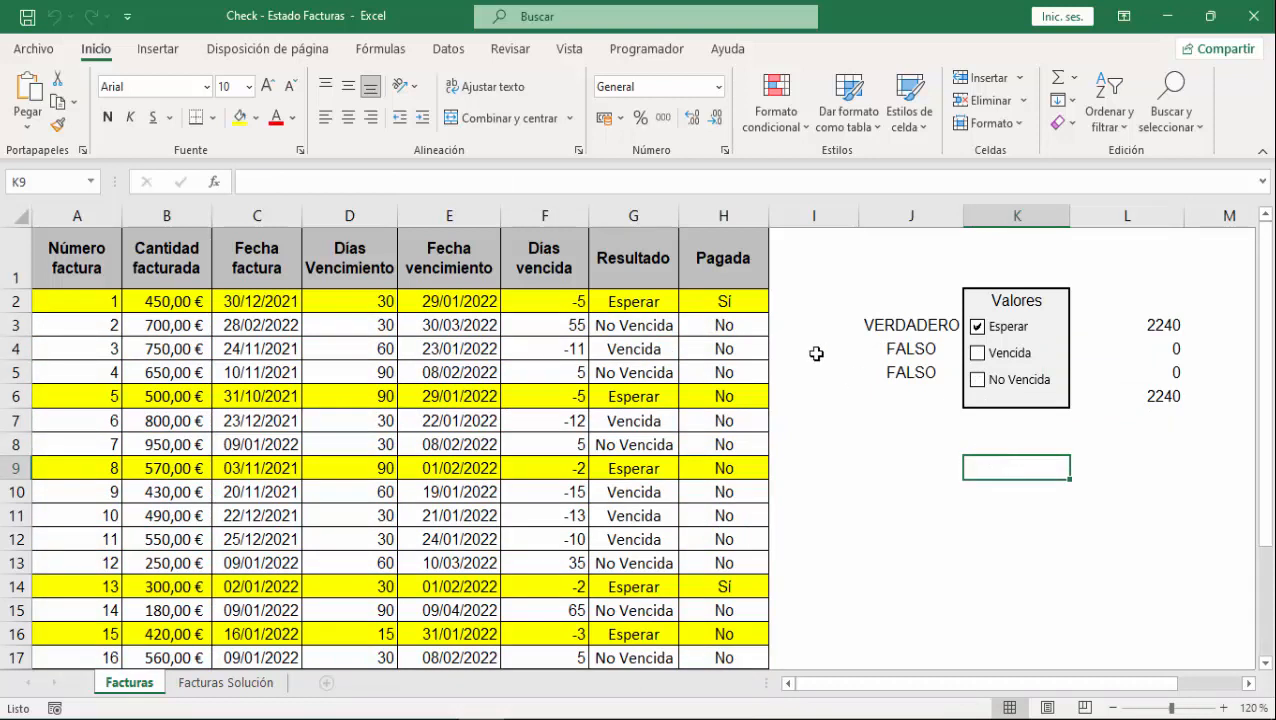
{"action": "left_click", "coordinate": [650, 52]}
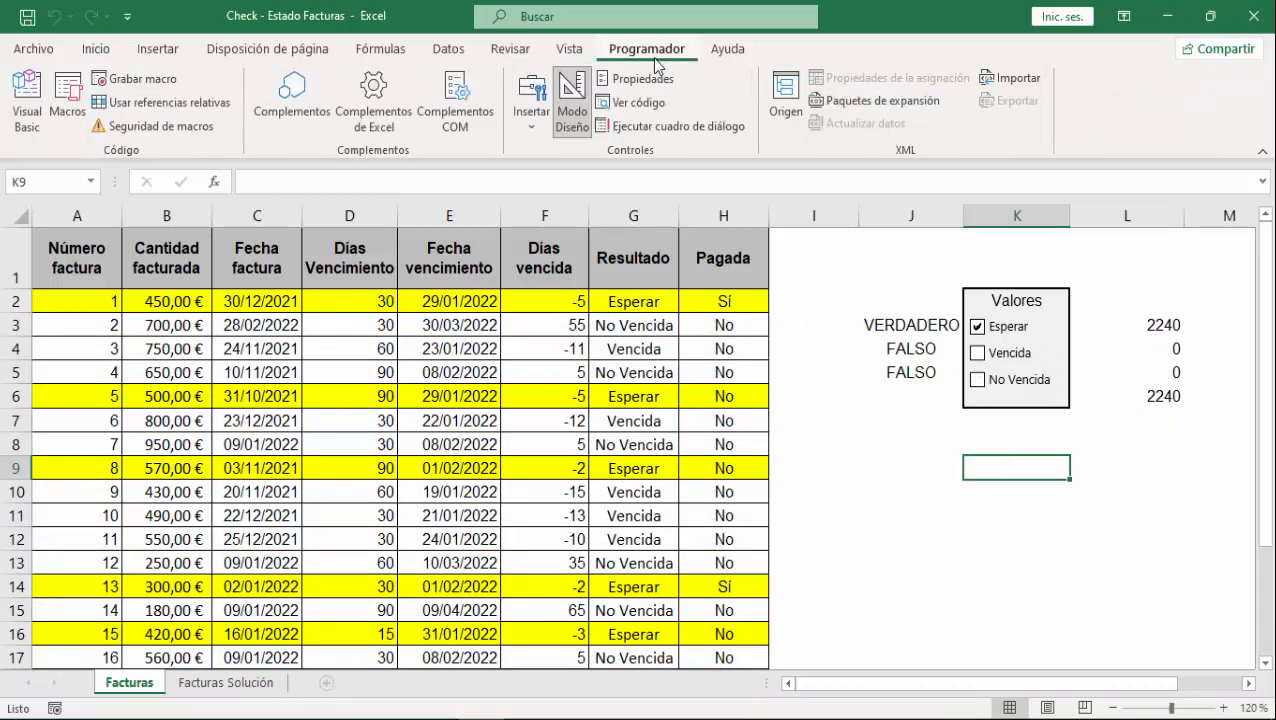
{"action": "left_click", "coordinate": [530, 135]}
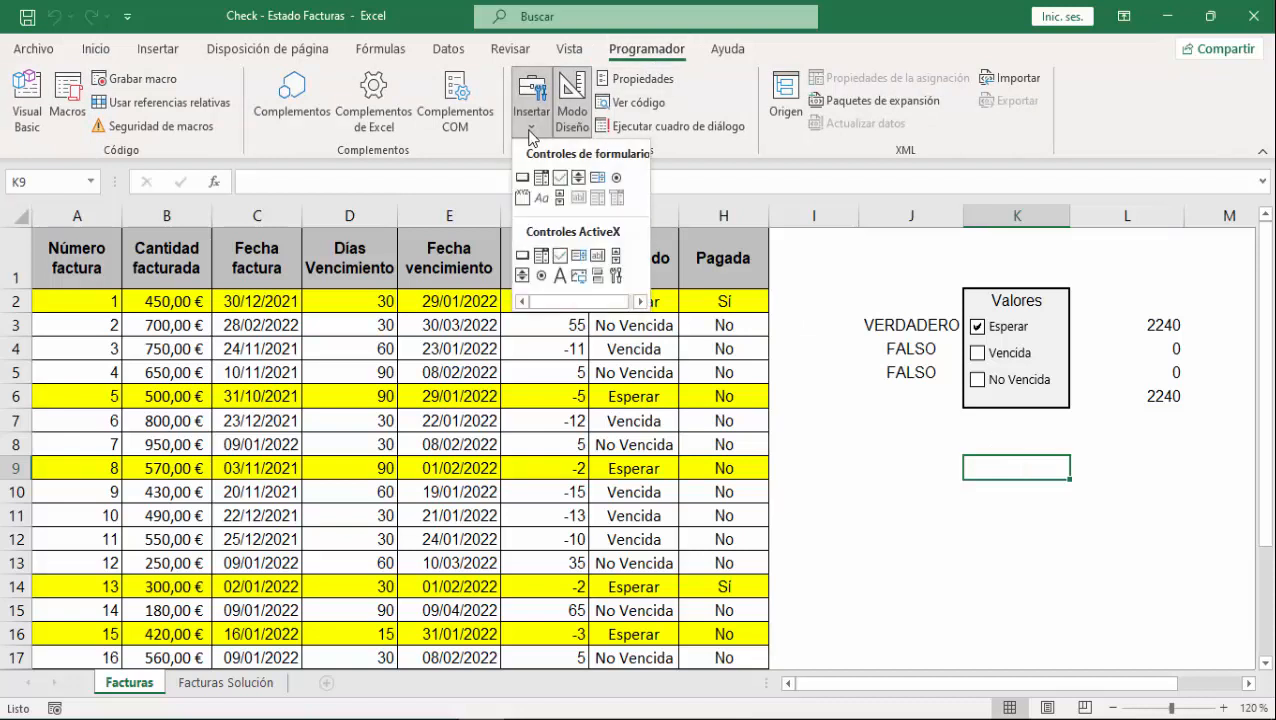
{"action": "left_click", "coordinate": [598, 258]}
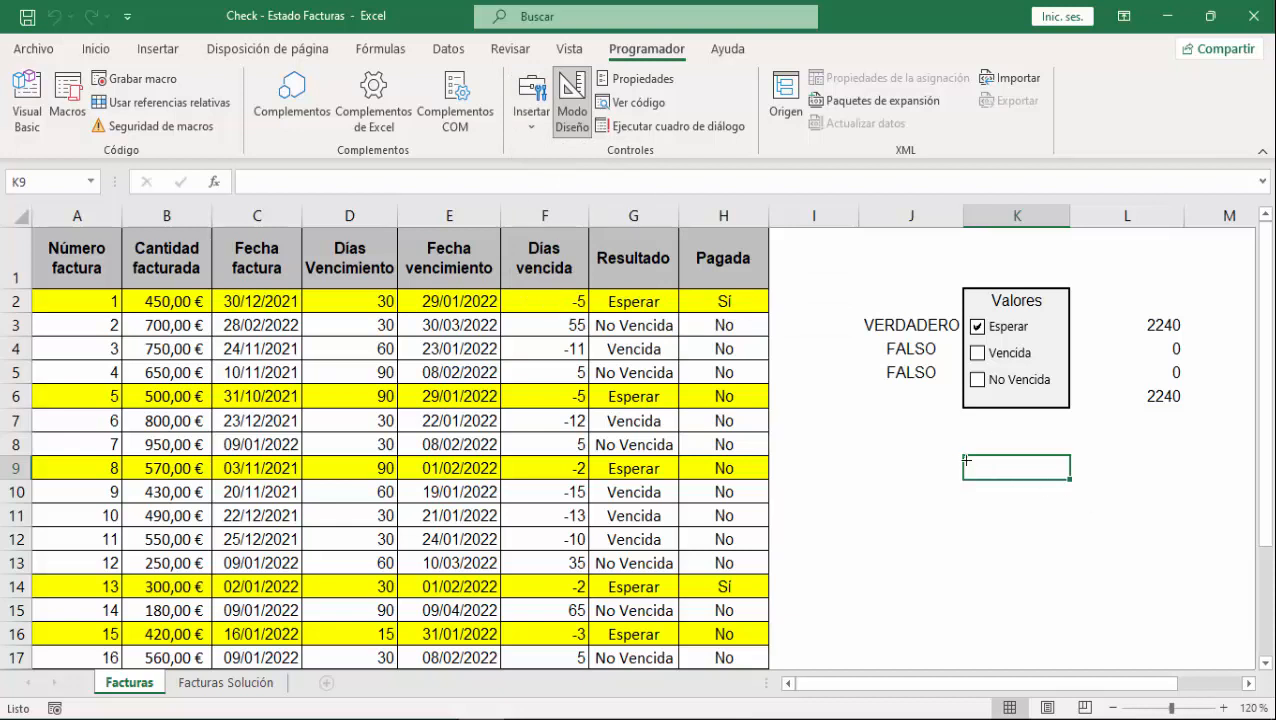
{"action": "left_click_drag", "start_coordinate": [963, 456], "coordinate": [1066, 481]}
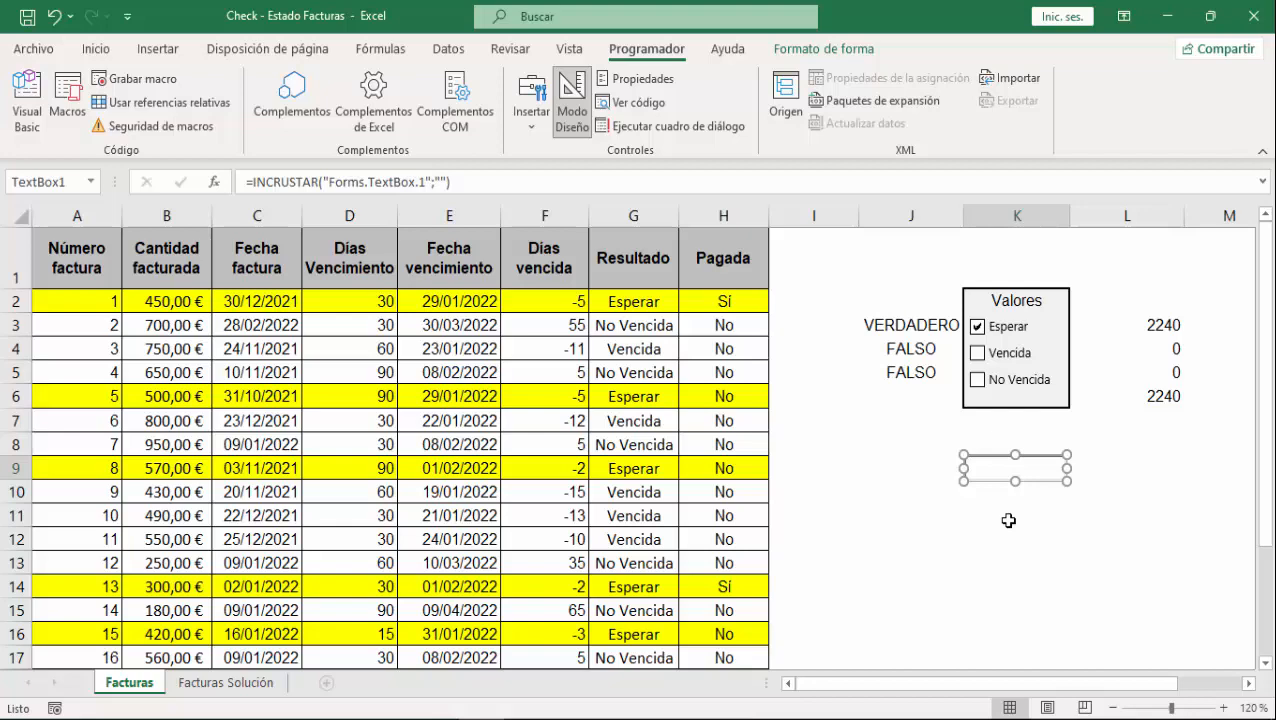
- Link the text box to cell L6 and set its text alignment to 3 - fmTextAlignRight
{"action": "left_click", "coordinate": [640, 78]}
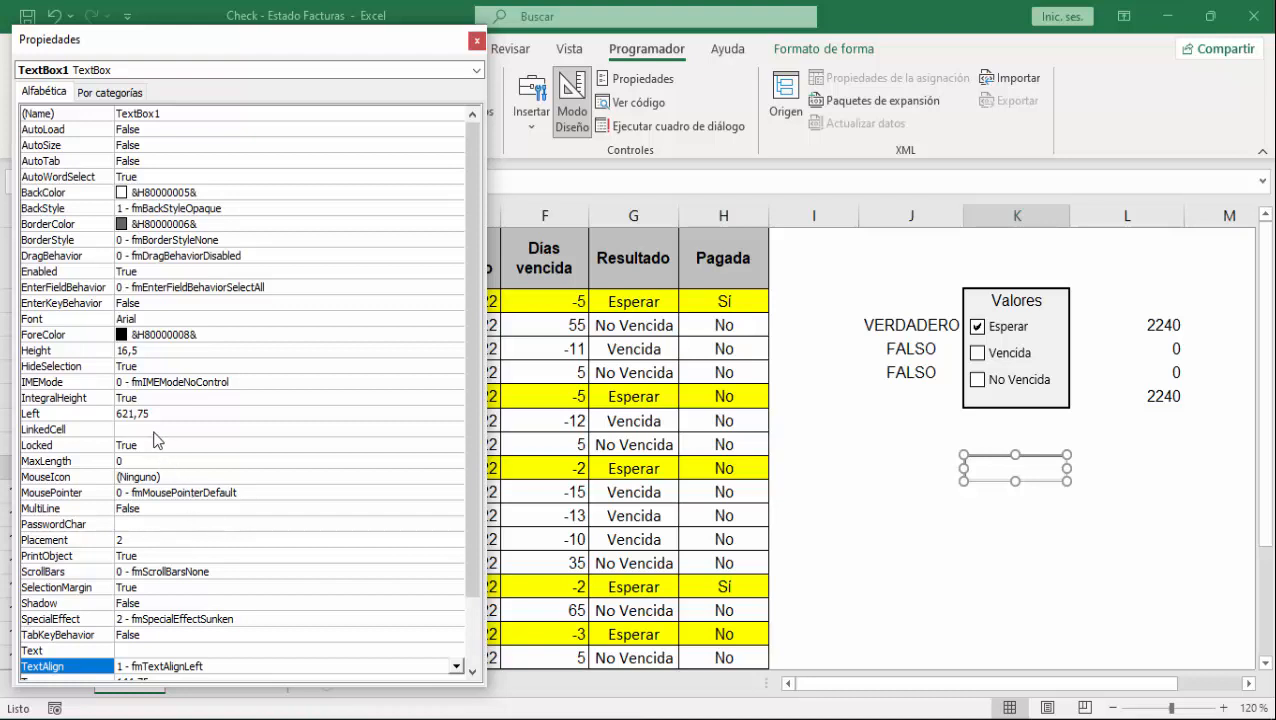
{"action": "left_click", "coordinate": [166, 430]}
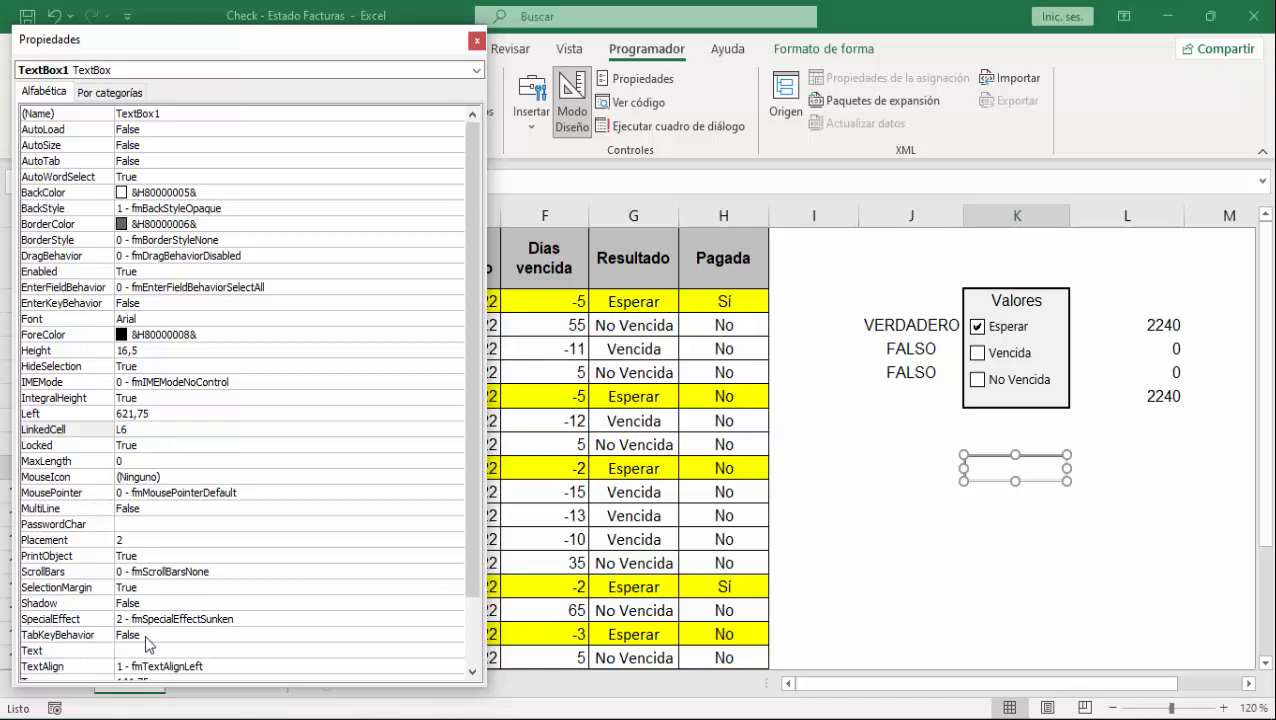
{"action": "left_click", "coordinate": [196, 665]}
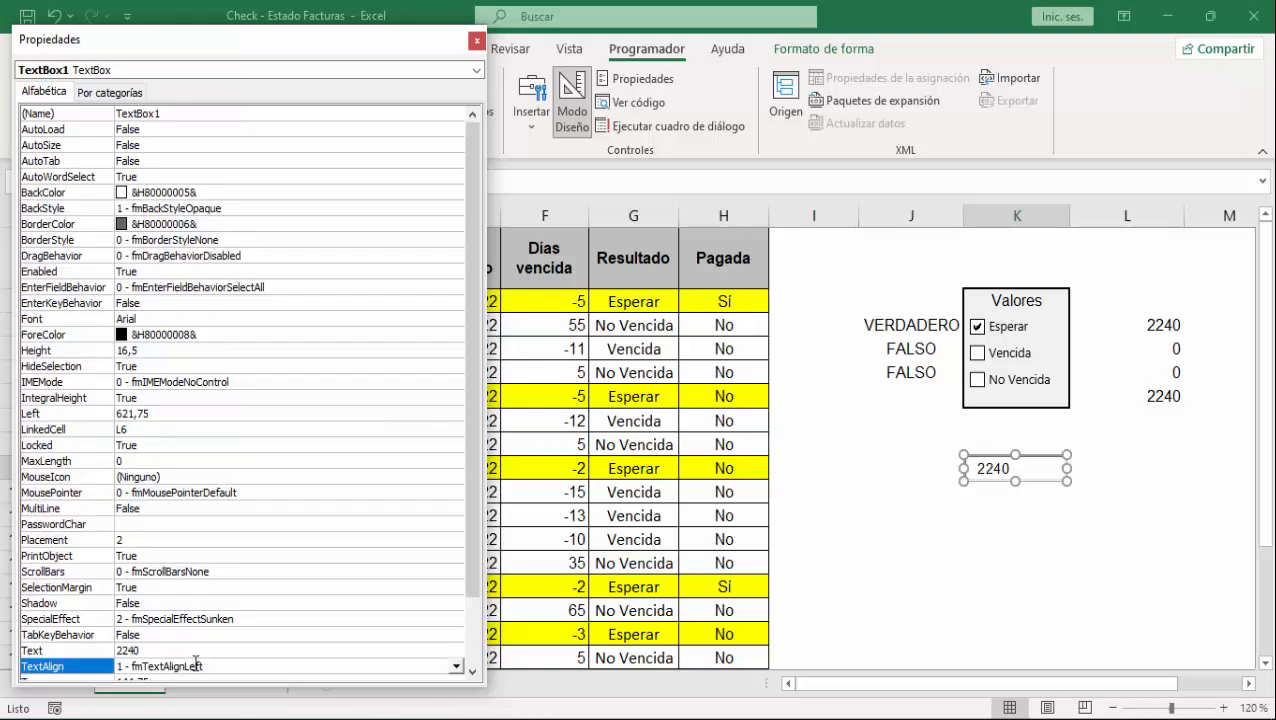
{"action": "scroll", "coordinate": [449, 660], "scroll_direction": "down", "scroll_amount": 2}
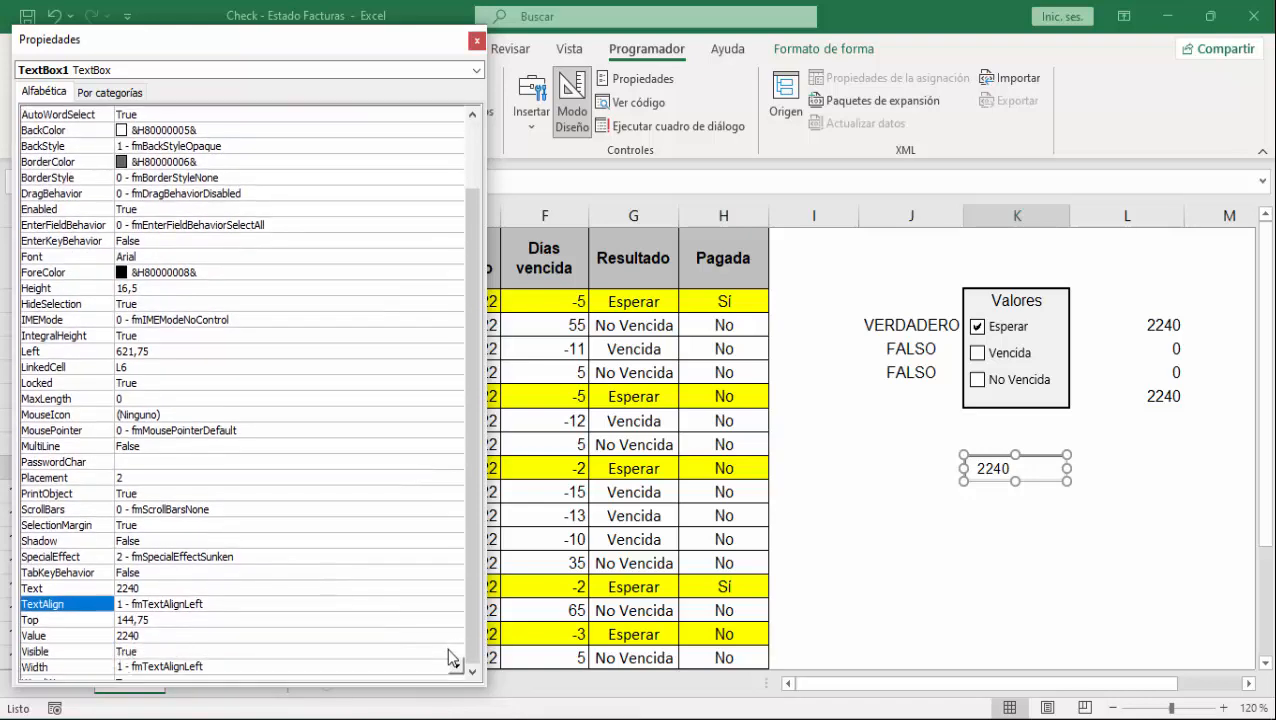
{"action": "left_click", "coordinate": [456, 590]}
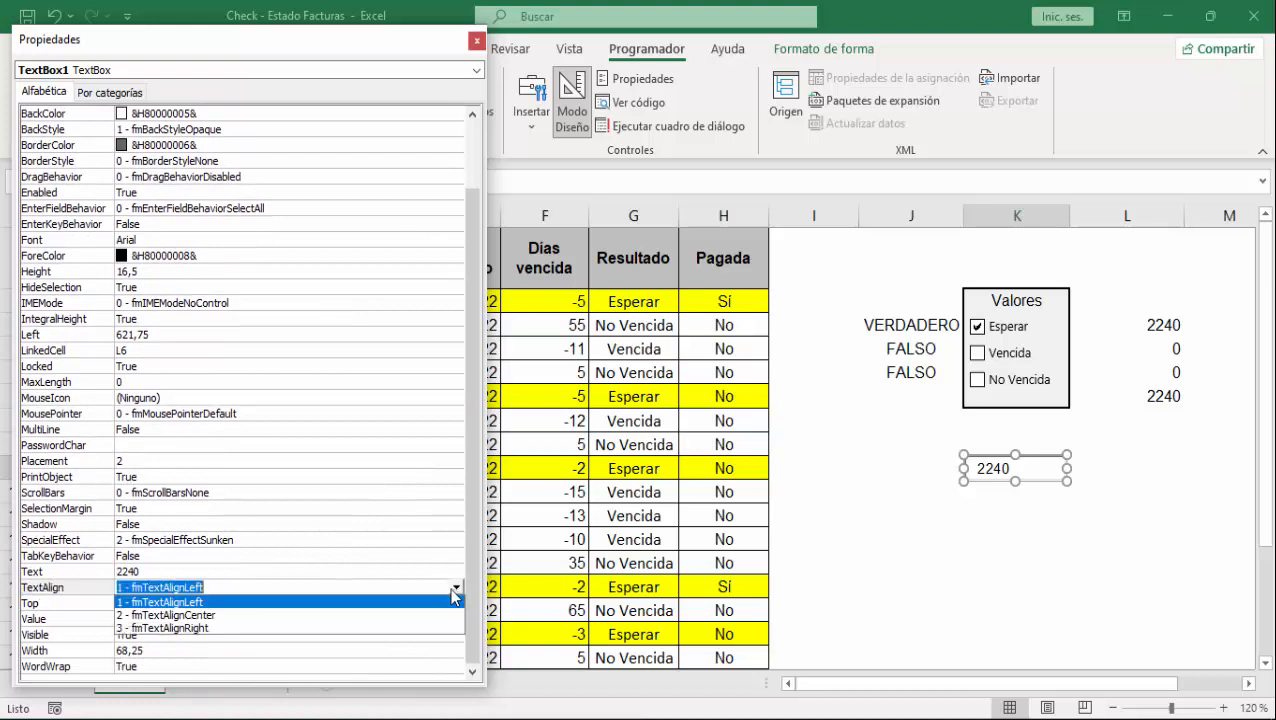
{"action": "left_click", "coordinate": [230, 630]}
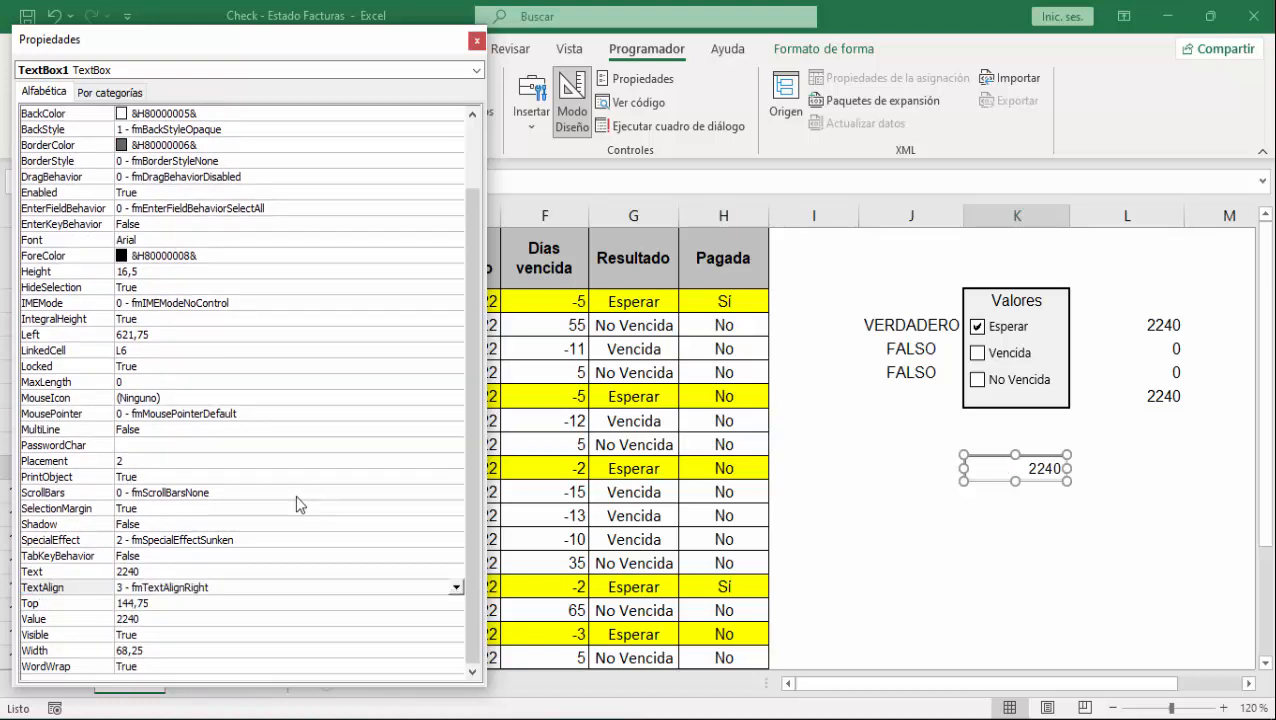
{"action": "left_click", "coordinate": [478, 47]}
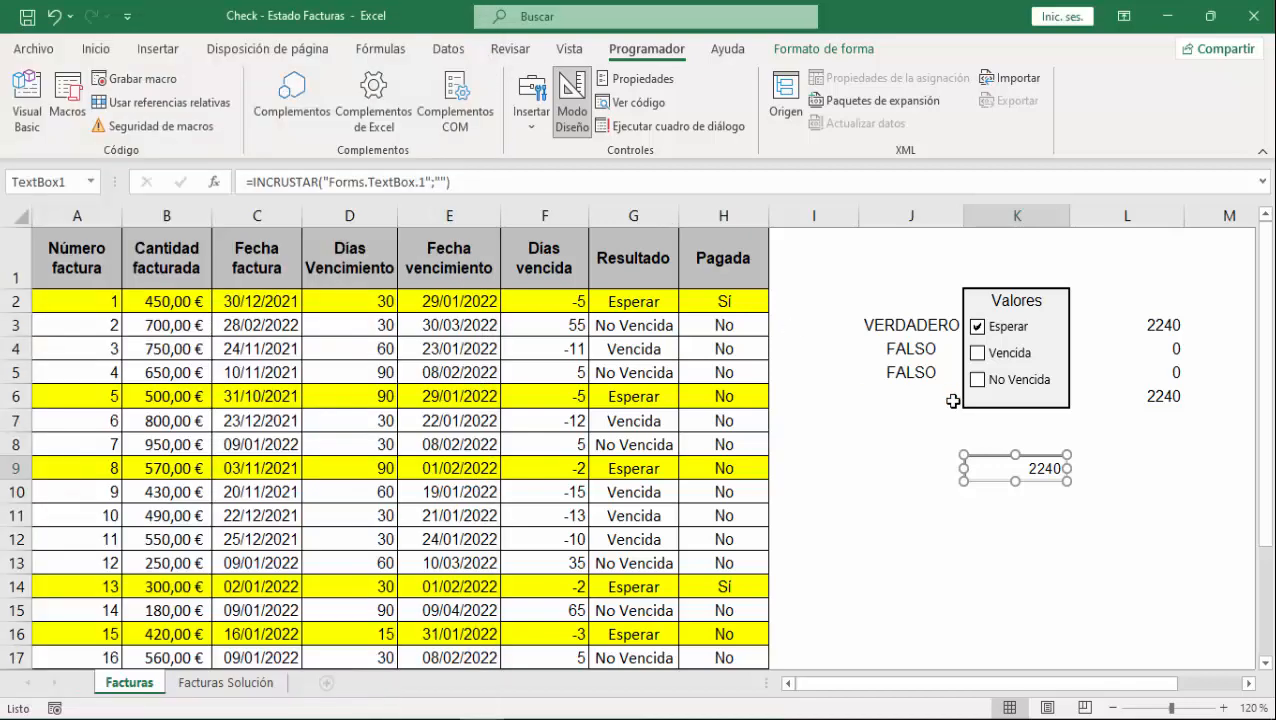
- Test the linked text box by checking Vencida and No Vencida and clearing both again
{"action": "left_click", "coordinate": [978, 356]}
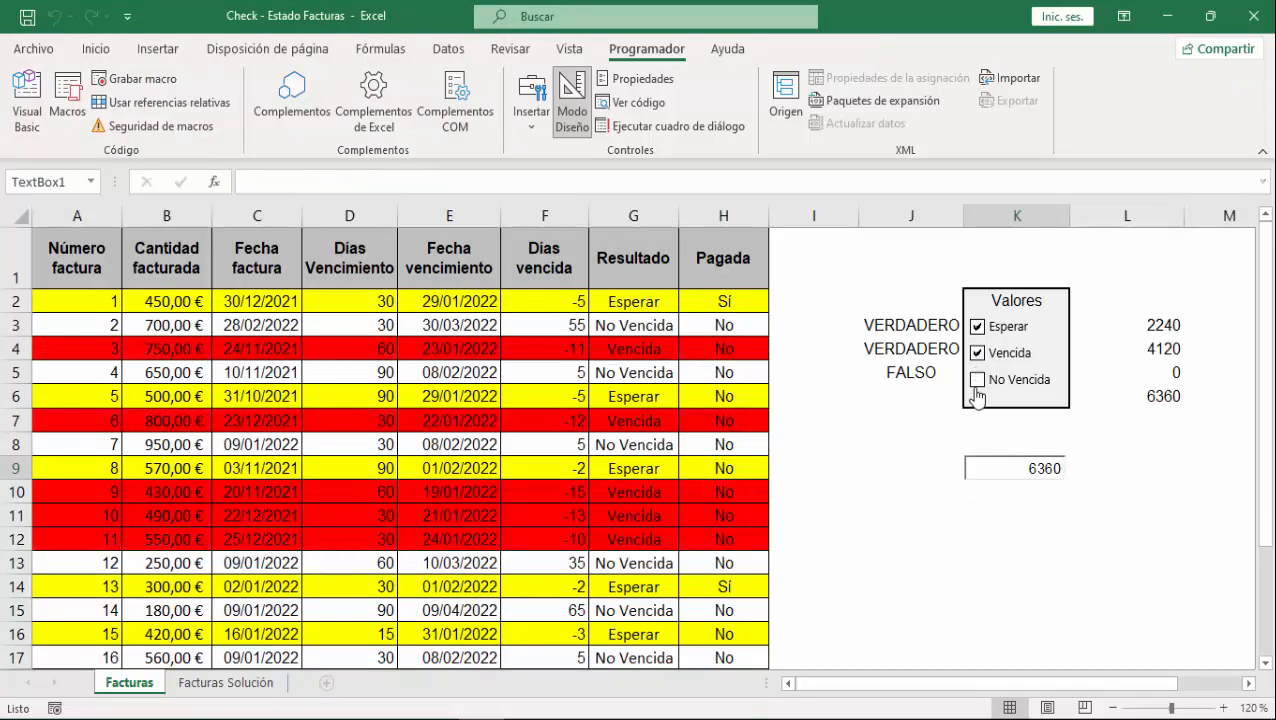
{"action": "left_click", "coordinate": [977, 382]}
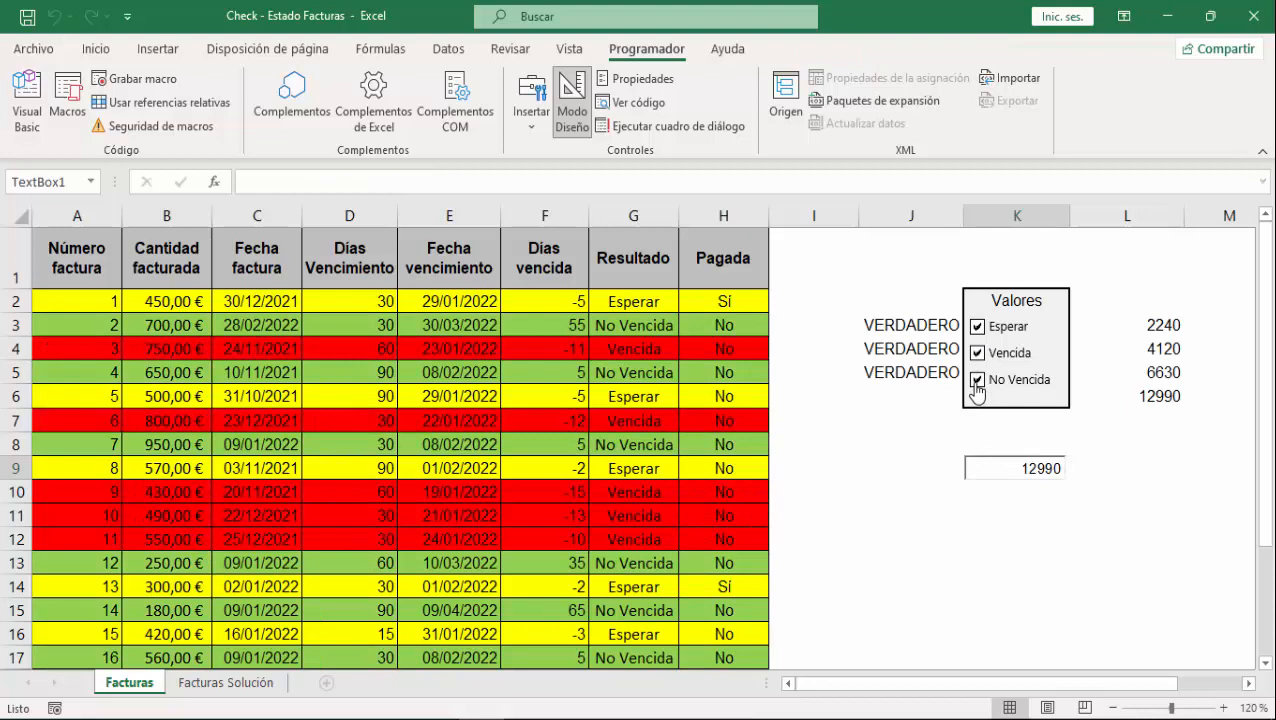
{"action": "left_click", "coordinate": [977, 382]}
{"action": "left_click", "coordinate": [978, 354]}
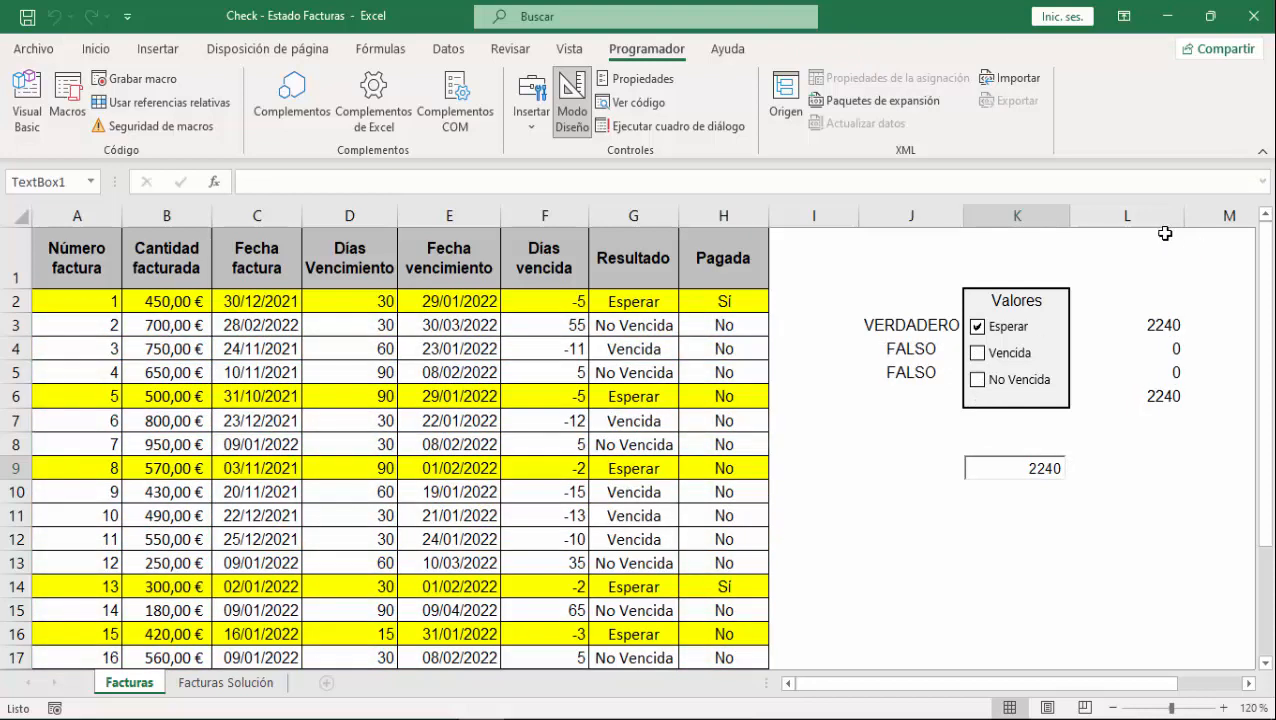
- Hide helper columns L and J, leaving column K with the checkboxes and text box
{"action": "left_click", "coordinate": [1136, 214]}
{"action": "right_click", "coordinate": [1138, 212]}
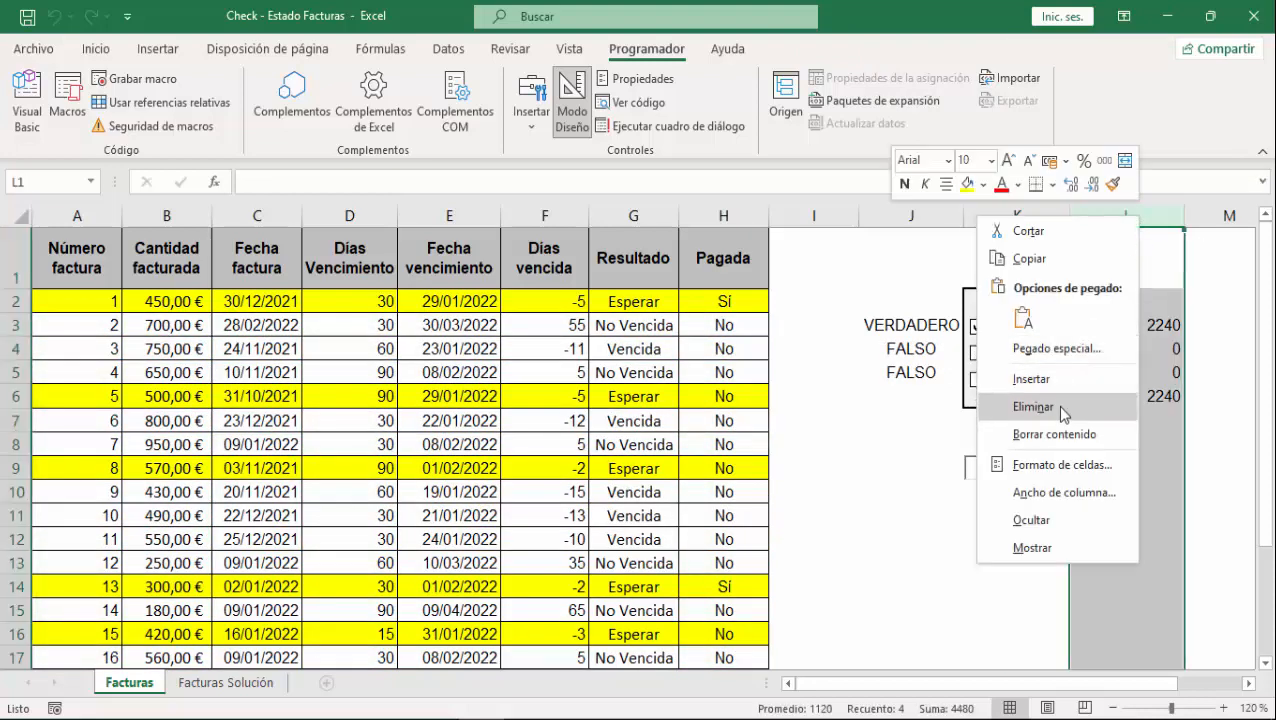
{"action": "left_click", "coordinate": [1031, 520]}
{"action": "left_click", "coordinate": [912, 214]}
{"action": "right_click", "coordinate": [912, 242]}
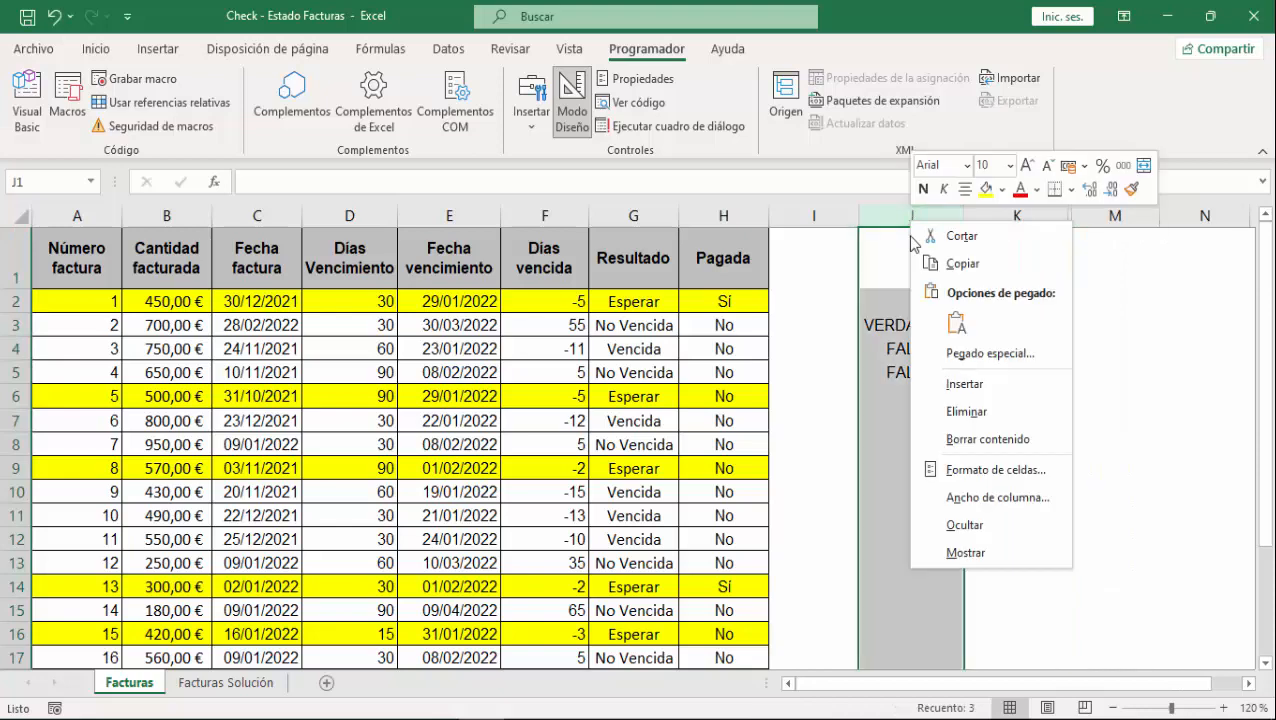
{"action": "left_click", "coordinate": [966, 524]}
{"action": "left_click", "coordinate": [1171, 462]}
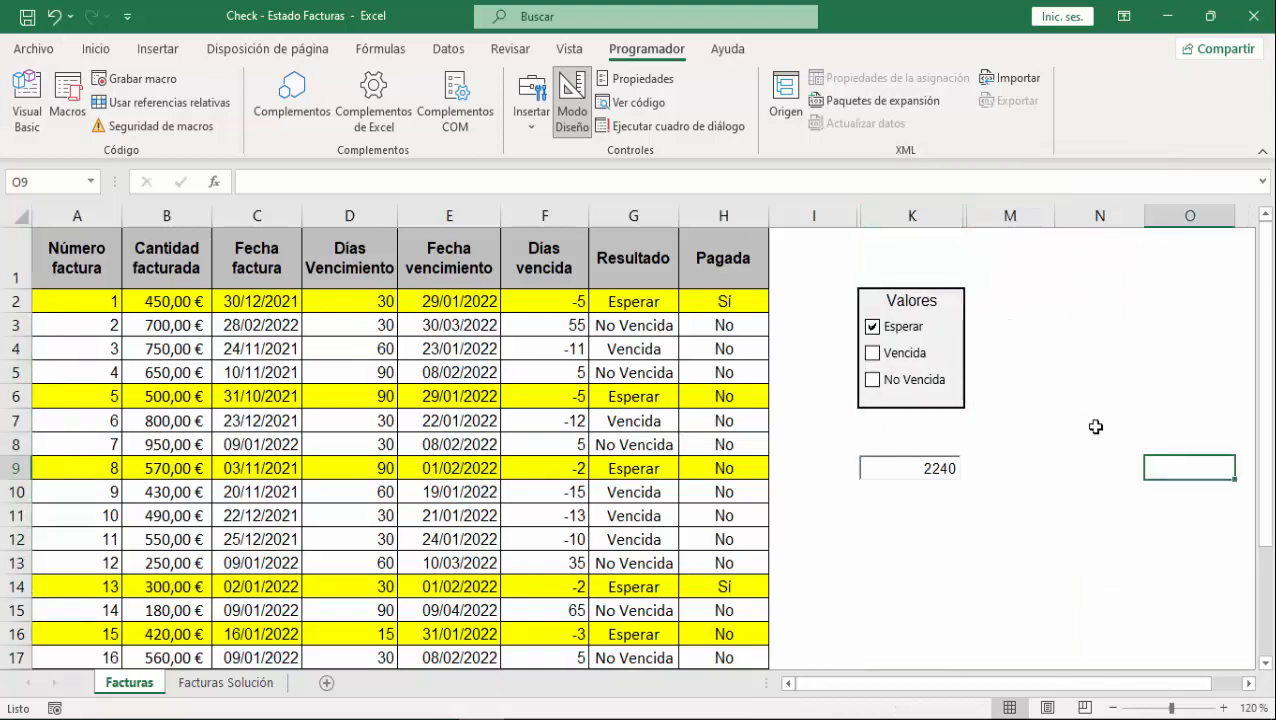
- Retest the text box with the helper columns hidden by switching Vencida and No Vencida on and off
{"action": "left_click", "coordinate": [872, 352]}
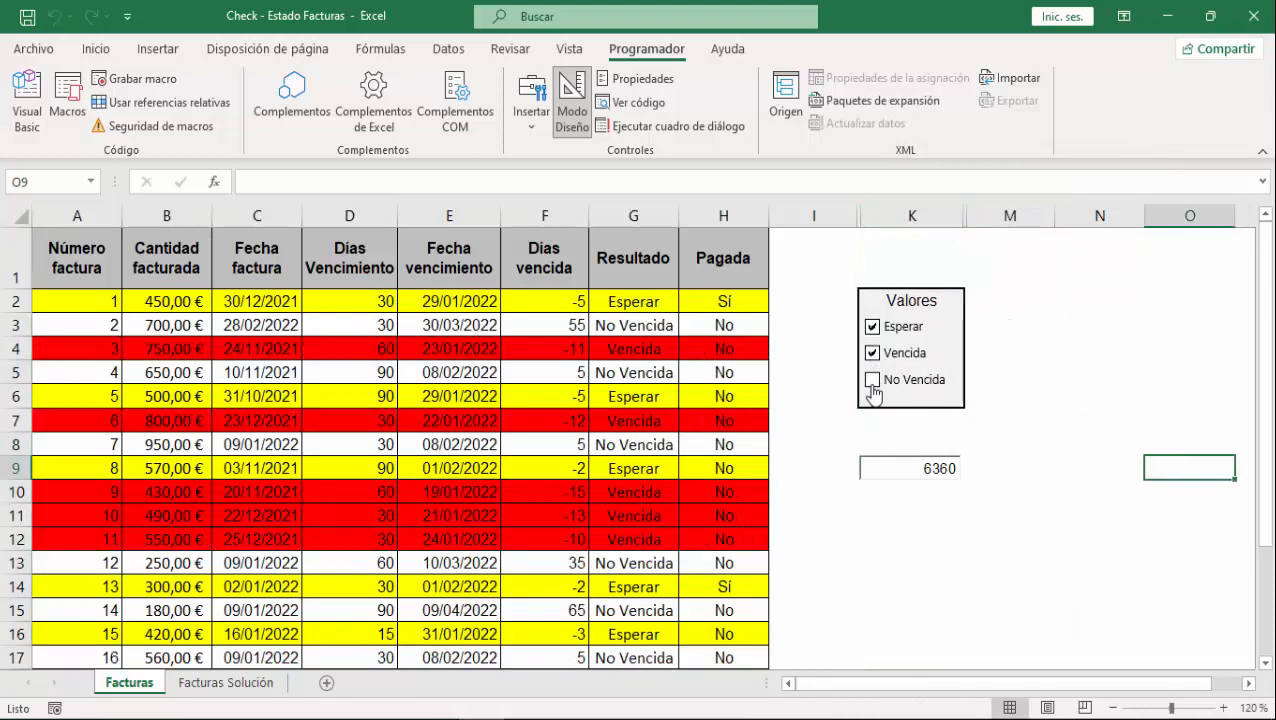
{"action": "left_click", "coordinate": [872, 388]}
{"action": "left_click", "coordinate": [871, 380]}
{"action": "left_click", "coordinate": [873, 352]}
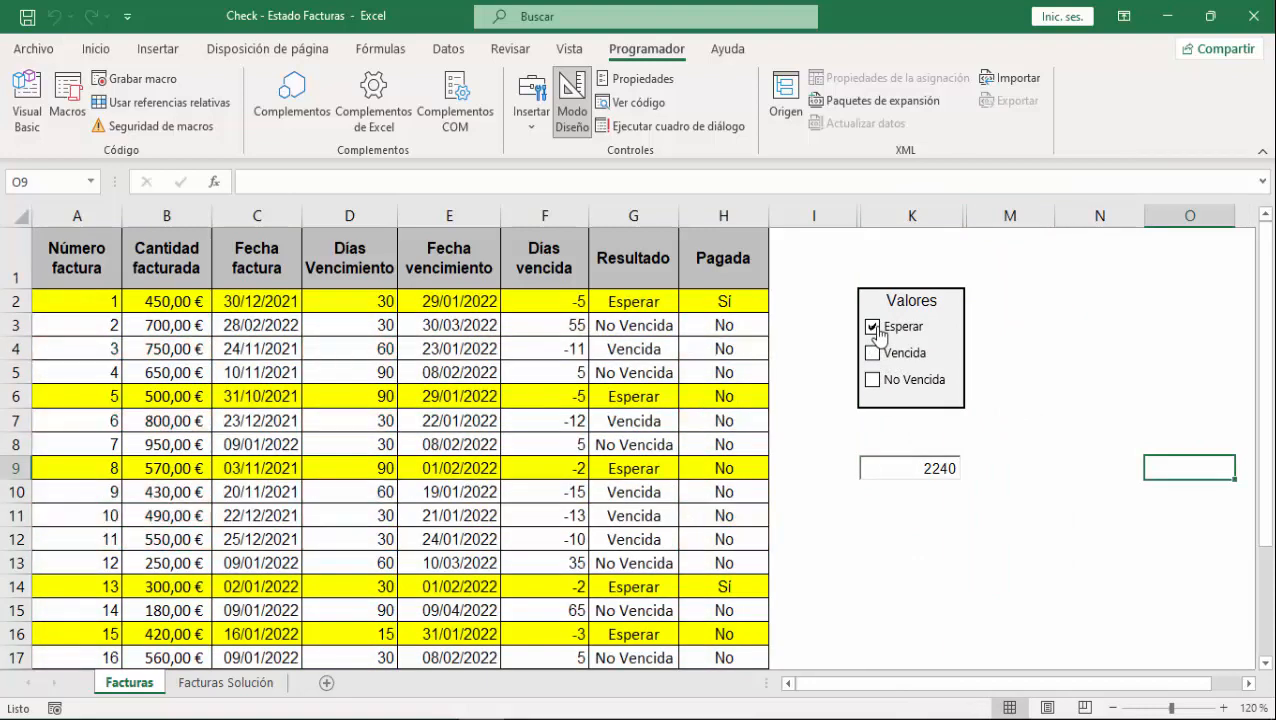
- Clear the Esperar checkbox and test Vencida and No Vencida together without it, clearing both again
{"action": "left_click", "coordinate": [874, 328]}
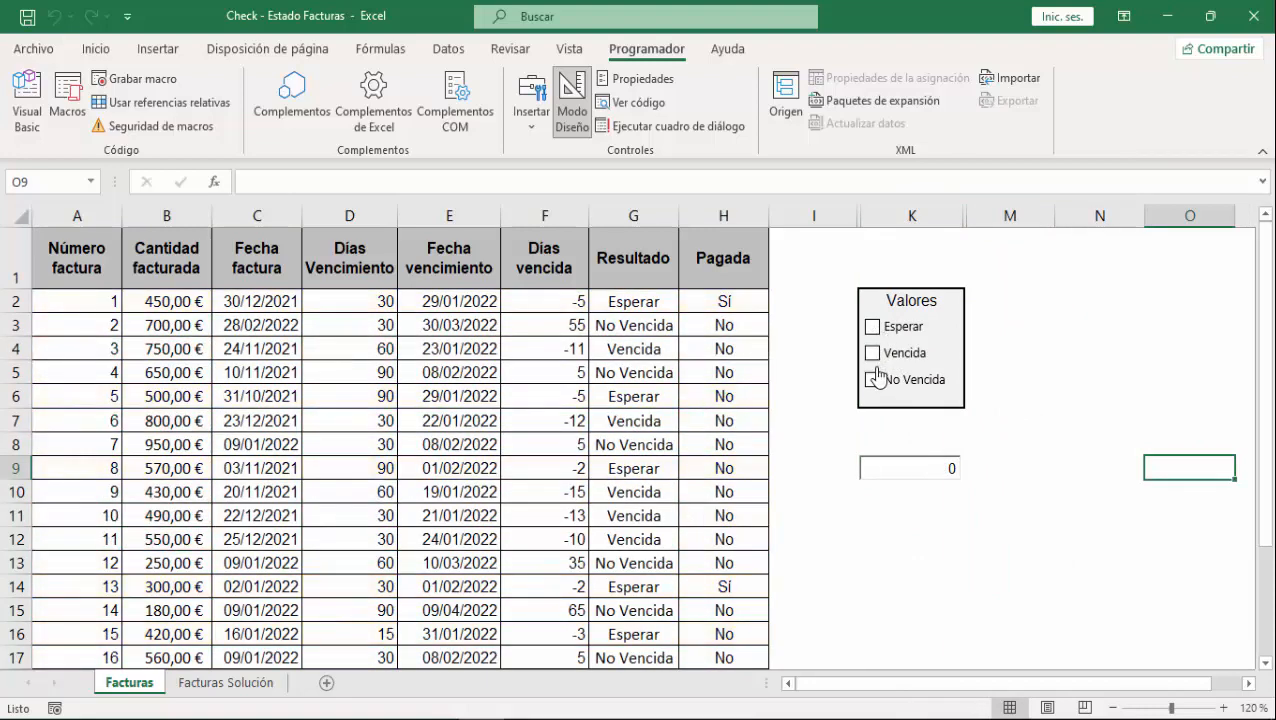
{"action": "left_click", "coordinate": [872, 353]}
{"action": "left_click", "coordinate": [872, 382]}
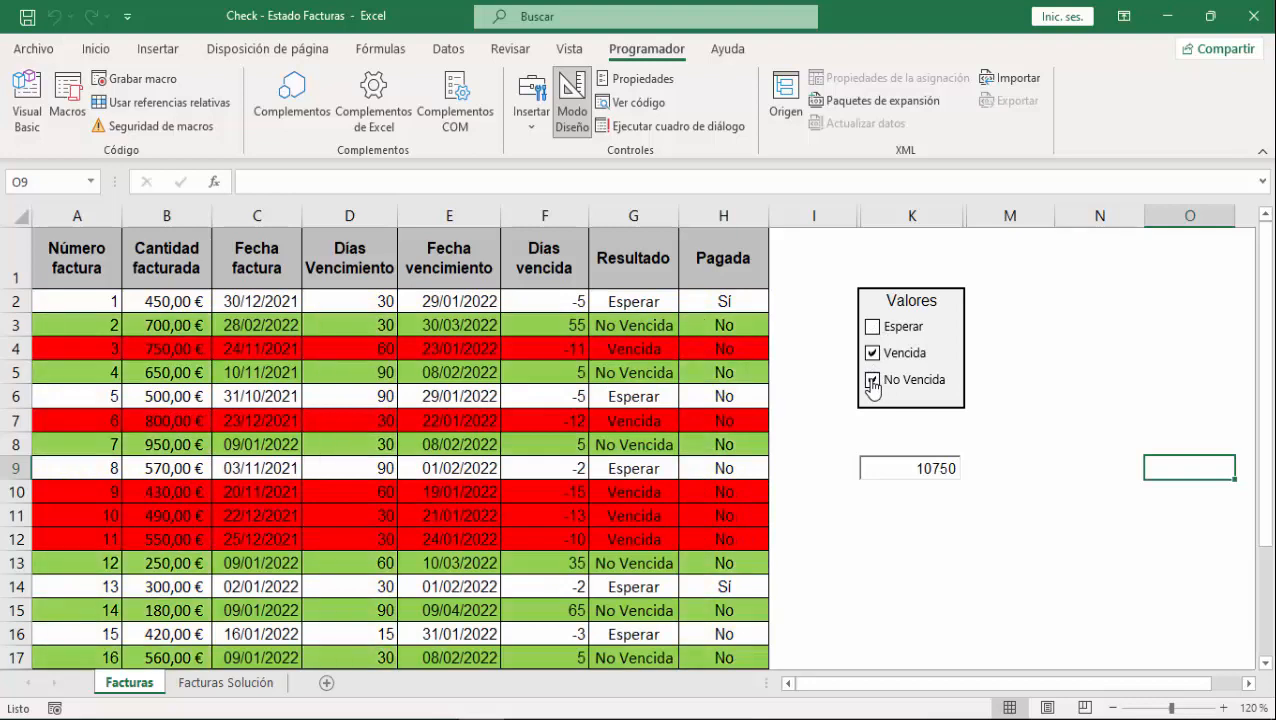
{"action": "left_click", "coordinate": [872, 382]}
{"action": "left_click", "coordinate": [873, 354]}
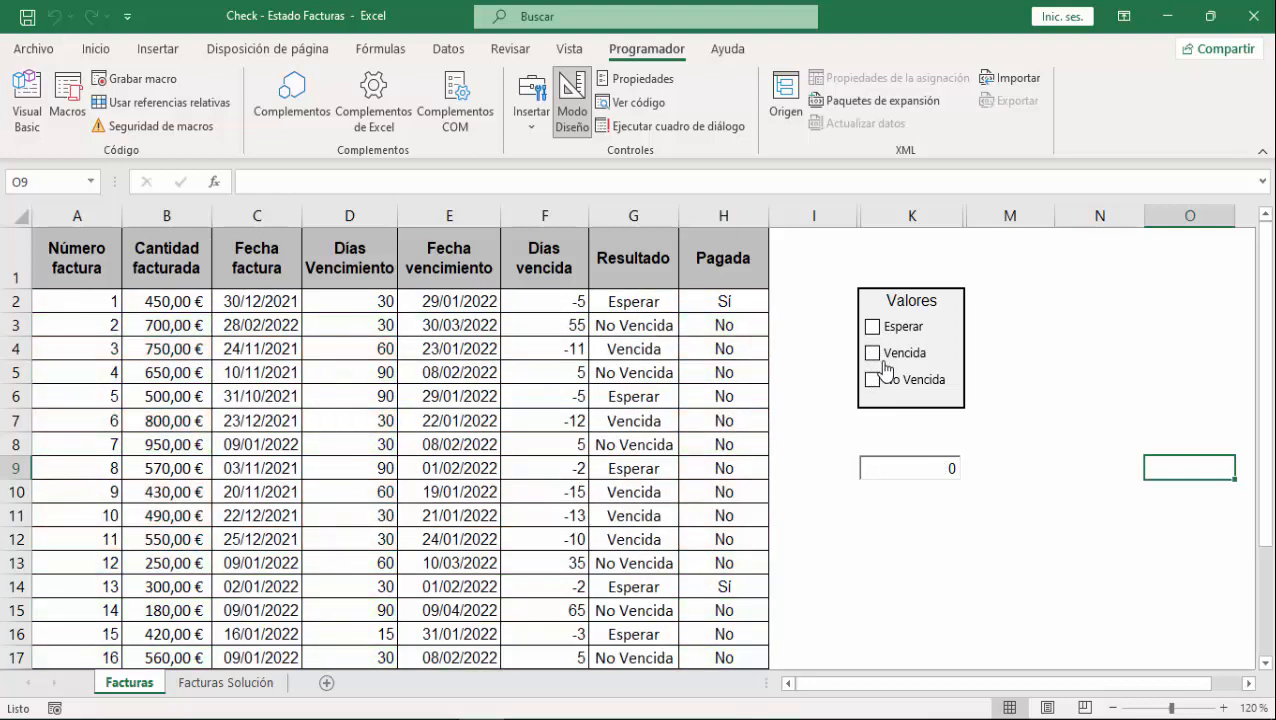
- Check only Vencida and change the amount of invoice 3 in cell B4 to 900 to test the total
{"action": "left_click", "coordinate": [873, 355]}
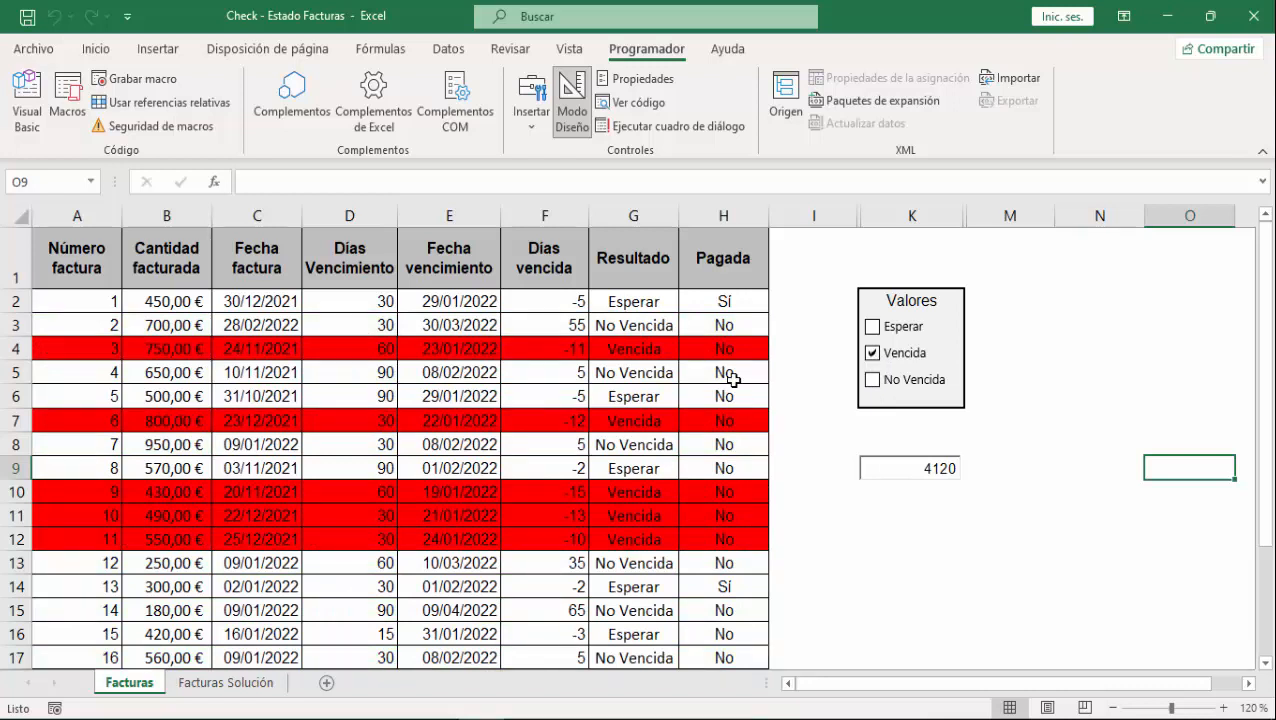
{"action": "left_click", "coordinate": [155, 352]}
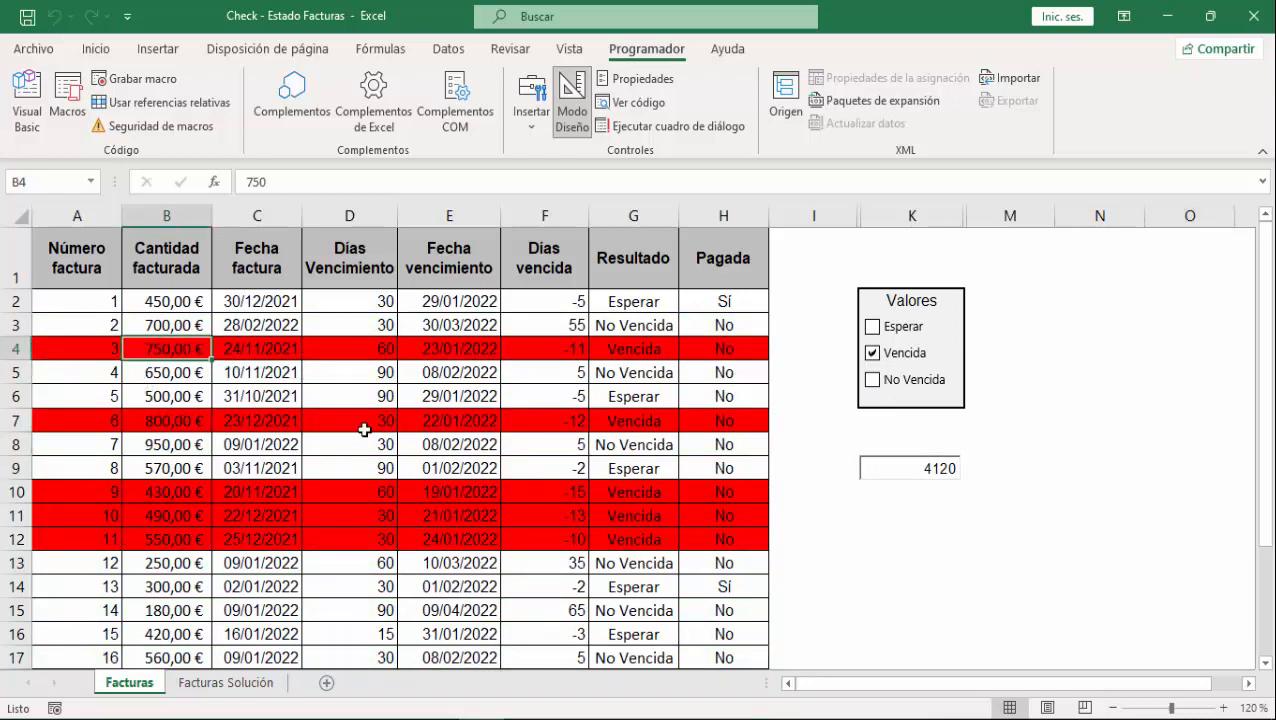
{"action": "type", "text": "900"}
{"action": "key", "text": "Return"}
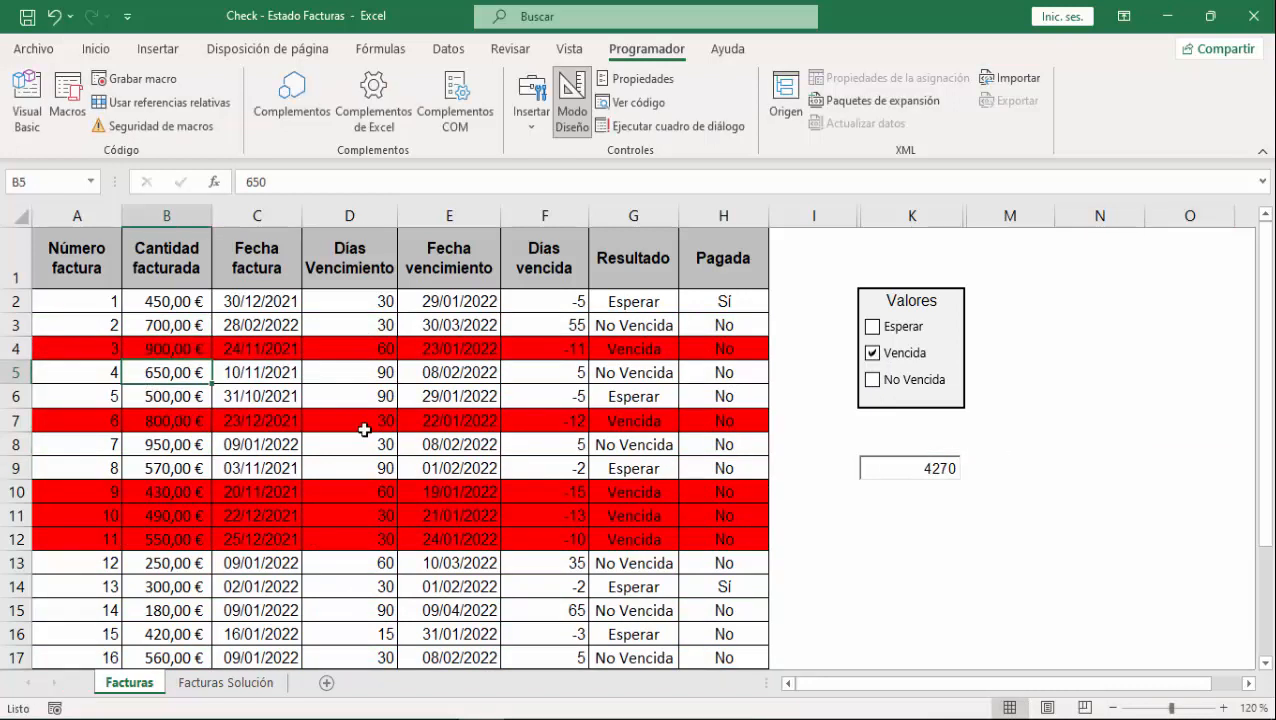